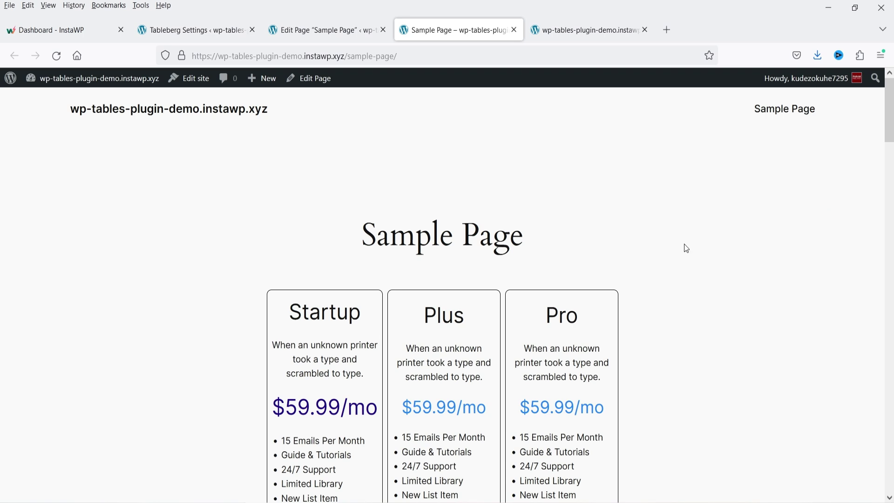
Examine the example tables on the published Sample Page and the Tableberg plugin's directory listing.
{"action": "scroll", "coordinate": [687, 249], "scroll_direction": "down", "scroll_amount": 3}
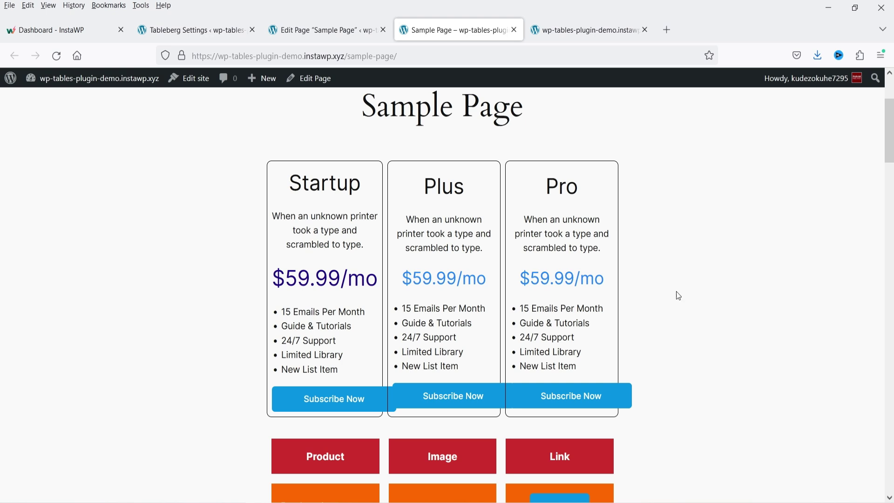
{"action": "scroll", "coordinate": [715, 295], "scroll_direction": "down", "scroll_amount": 6}
{"action": "scroll", "coordinate": [718, 316], "scroll_direction": "down", "scroll_amount": 6}
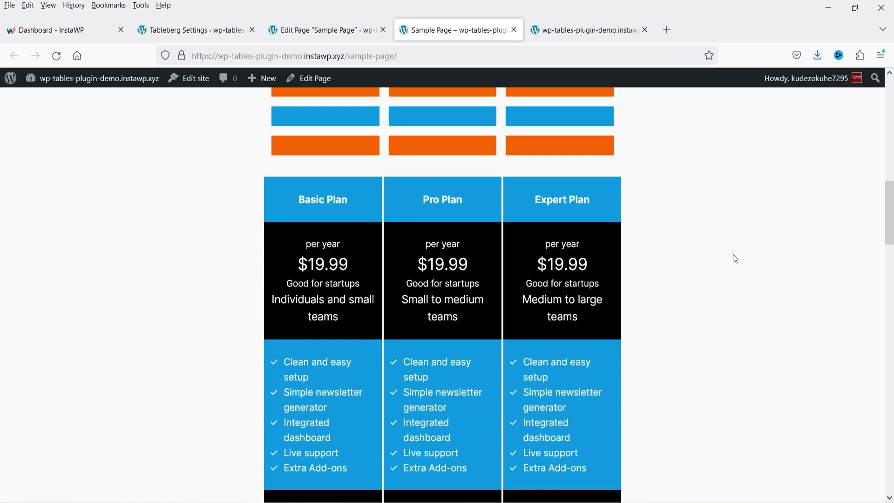
{"action": "scroll", "coordinate": [649, 223], "scroll_direction": "down", "scroll_amount": 3}
{"action": "scroll", "coordinate": [618, 286], "scroll_direction": "up", "scroll_amount": 2}
{"action": "scroll", "coordinate": [729, 300], "scroll_direction": "down", "scroll_amount": 9}
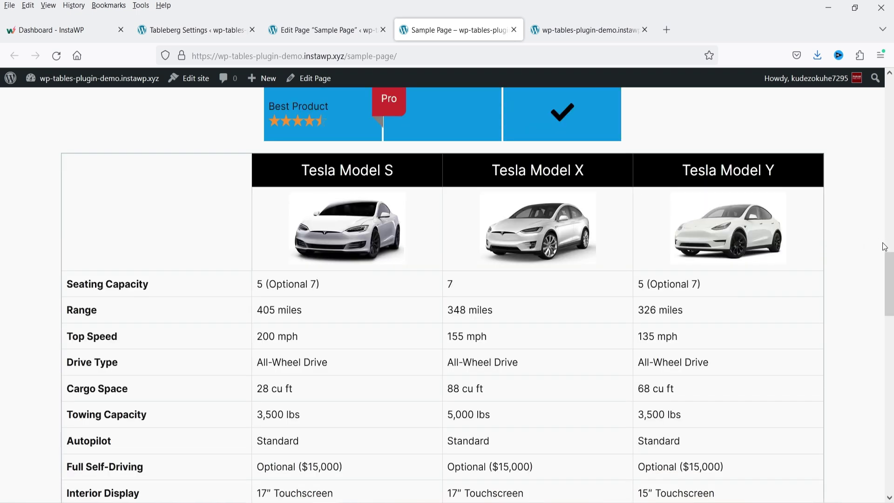
{"action": "scroll", "coordinate": [868, 316], "scroll_direction": "down", "scroll_amount": 1}
{"action": "scroll", "coordinate": [869, 316], "scroll_direction": "down", "scroll_amount": 17}
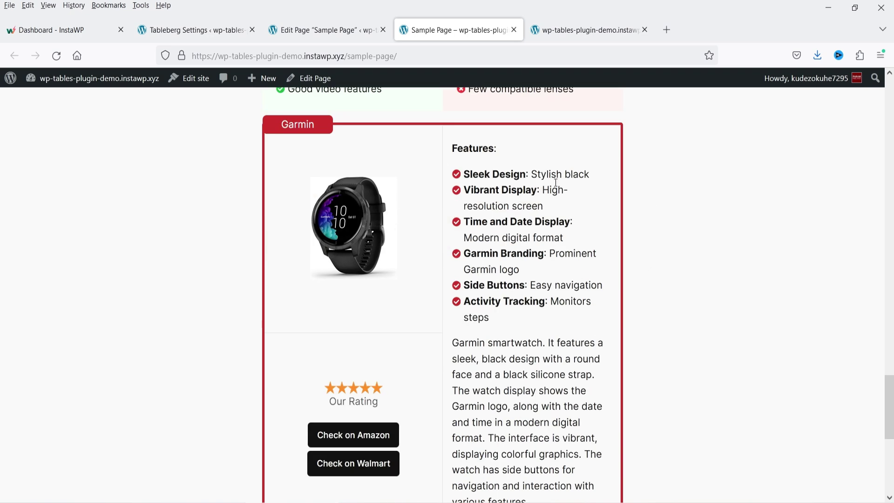
{"action": "scroll", "coordinate": [686, 257], "scroll_direction": "down", "scroll_amount": 5}
{"action": "scroll", "coordinate": [543, 296], "scroll_direction": "up", "scroll_amount": 20}
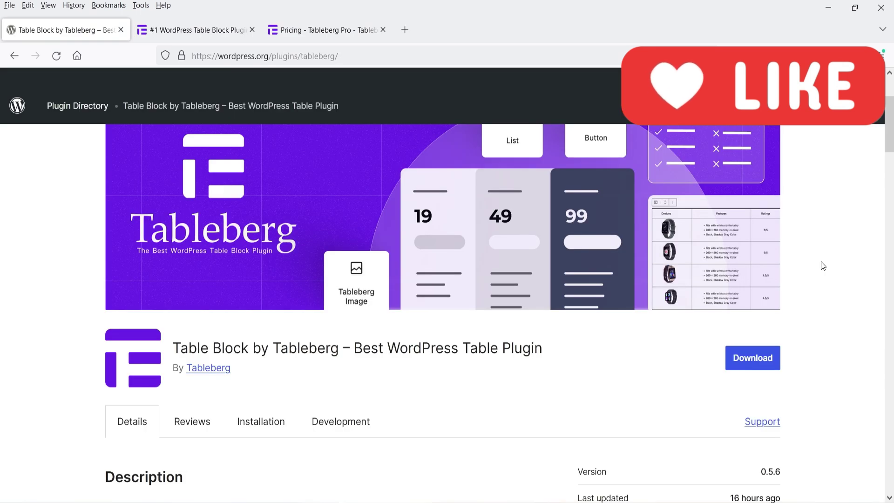
{"action": "scroll", "coordinate": [821, 262], "scroll_direction": "up", "scroll_amount": 3}
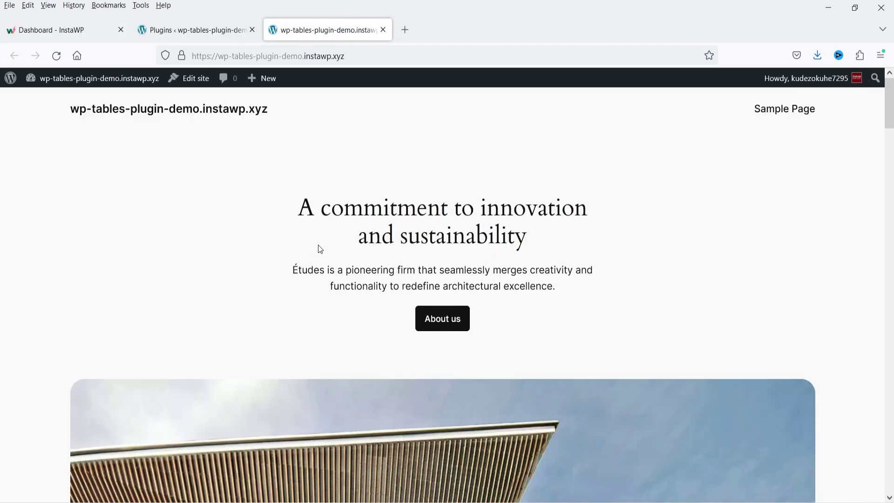
Find the plugin "tableberg" in the site's plugin directory, then install and activate Table Block by Tableberg.
{"action": "left_click", "coordinate": [196, 31]}
{"action": "left_click", "coordinate": [188, 112]}
{"action": "left_click", "coordinate": [723, 142]}
{"action": "type", "text": "tableberg"}
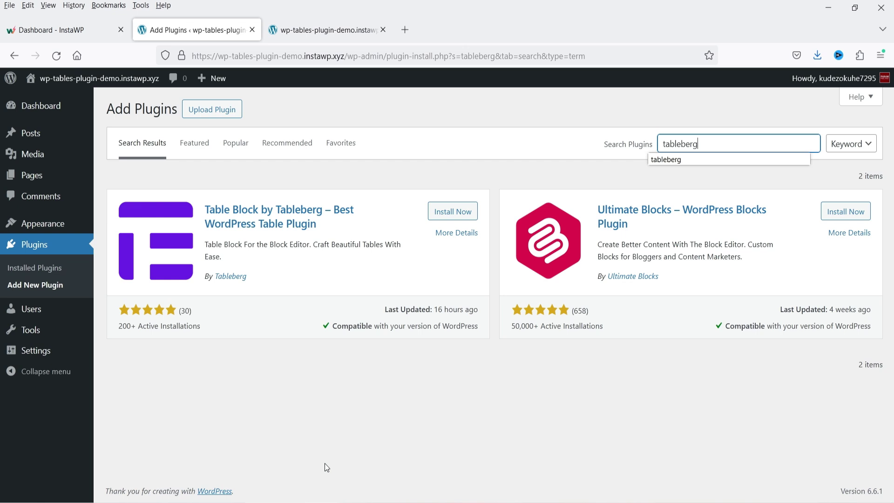
{"action": "left_click", "coordinate": [453, 212]}
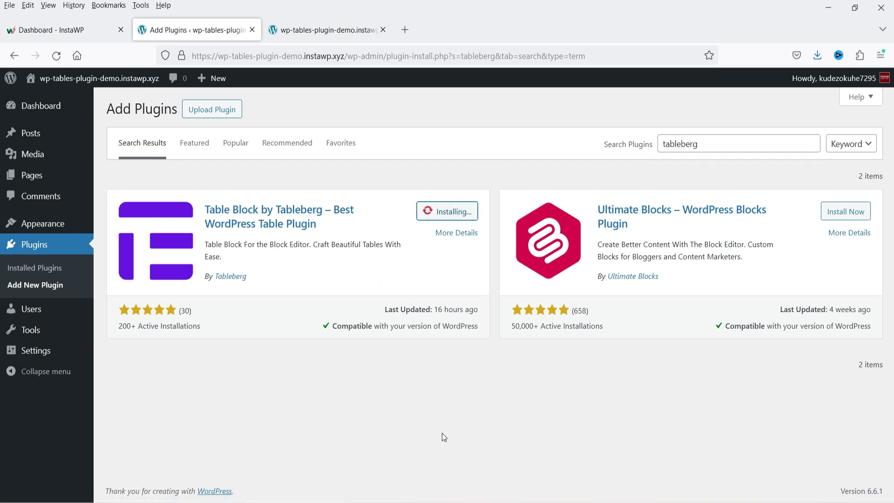
{"action": "left_click", "coordinate": [451, 212]}
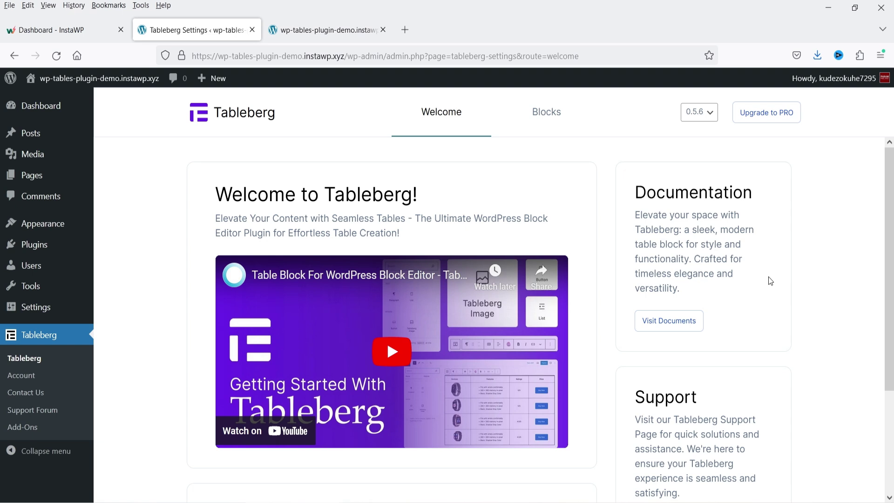
Review Tableberg's welcome page and its overview of free and PRO blocks.
{"action": "scroll", "coordinate": [825, 311], "scroll_direction": "down", "scroll_amount": 3}
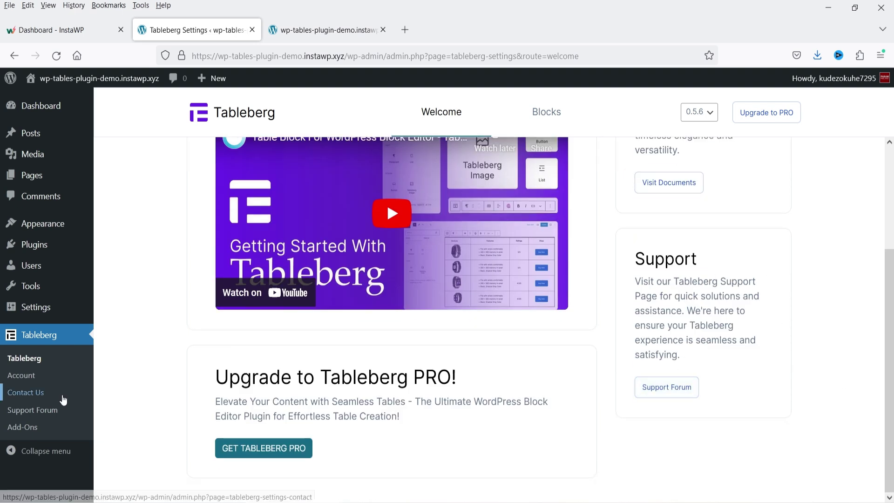
{"action": "scroll", "coordinate": [507, 327], "scroll_direction": "up", "scroll_amount": 3}
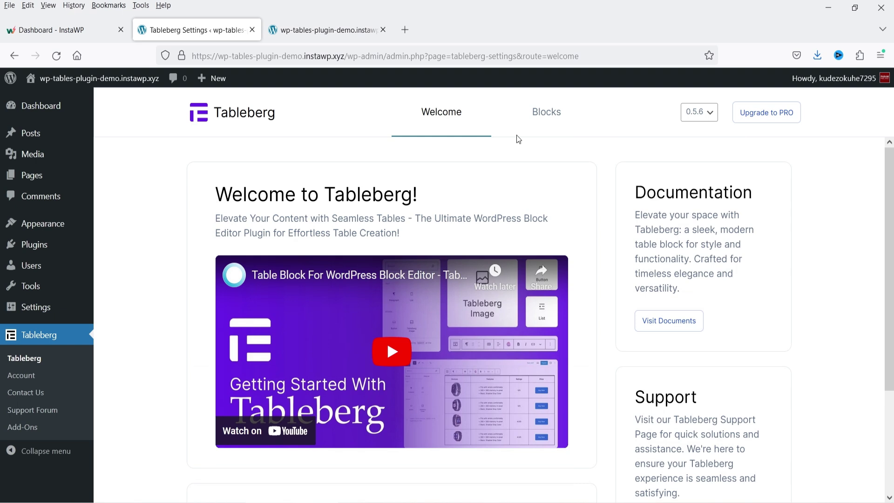
{"action": "left_click", "coordinate": [545, 127]}
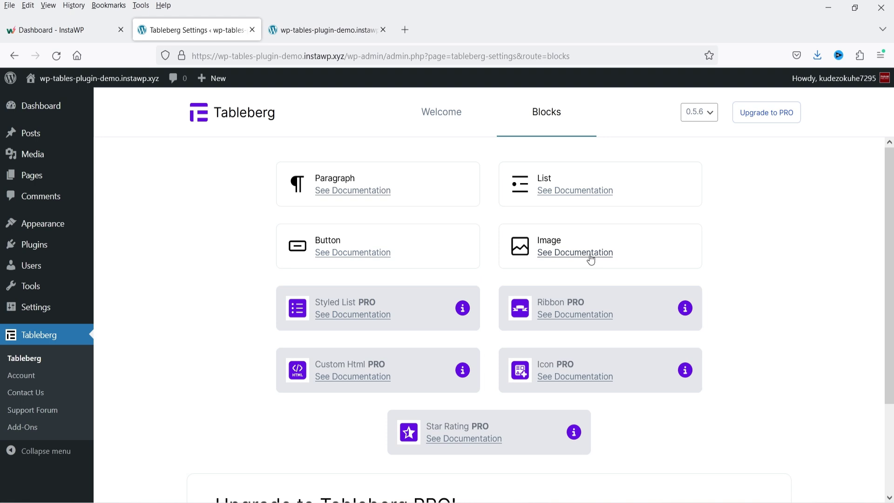
{"action": "scroll", "coordinate": [335, 247], "scroll_direction": "down", "scroll_amount": 2}
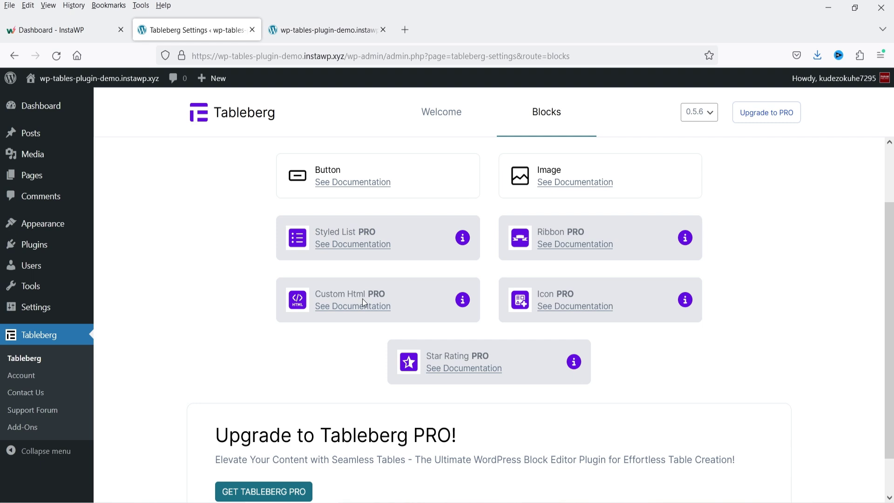
{"action": "scroll", "coordinate": [638, 377], "scroll_direction": "down", "scroll_amount": 1}
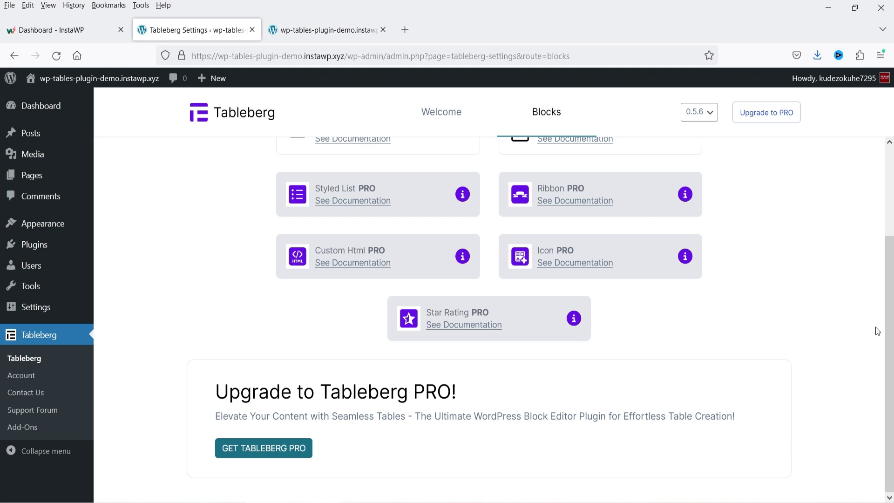
Open Sample Page from the site's page list for editing in a separate browser tab.
{"action": "left_click", "coordinate": [32, 179]}
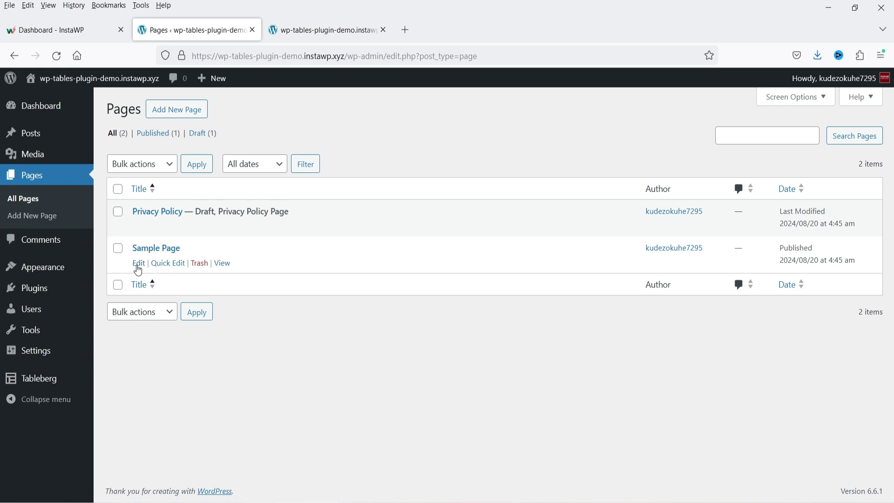
{"action": "right_click", "coordinate": [138, 269]}
{"action": "left_click", "coordinate": [168, 280]}
{"action": "left_click", "coordinate": [312, 34]}
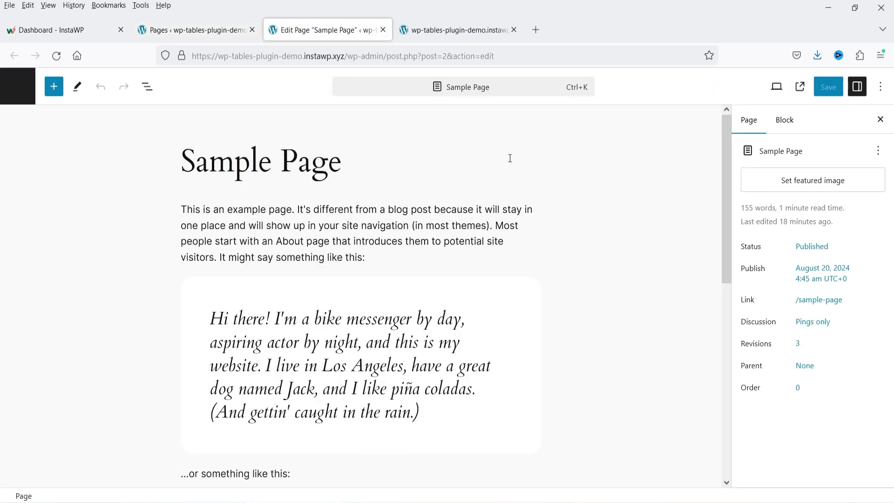
Delete all the existing paragraph and quote blocks from the Sample Page content.
{"action": "left_click", "coordinate": [367, 250]}
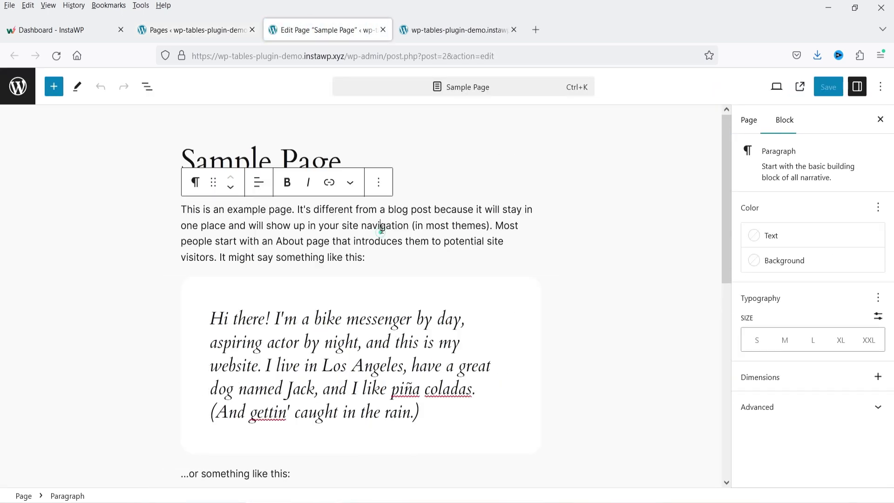
{"action": "left_click", "coordinate": [383, 186]}
{"action": "left_click", "coordinate": [398, 476]}
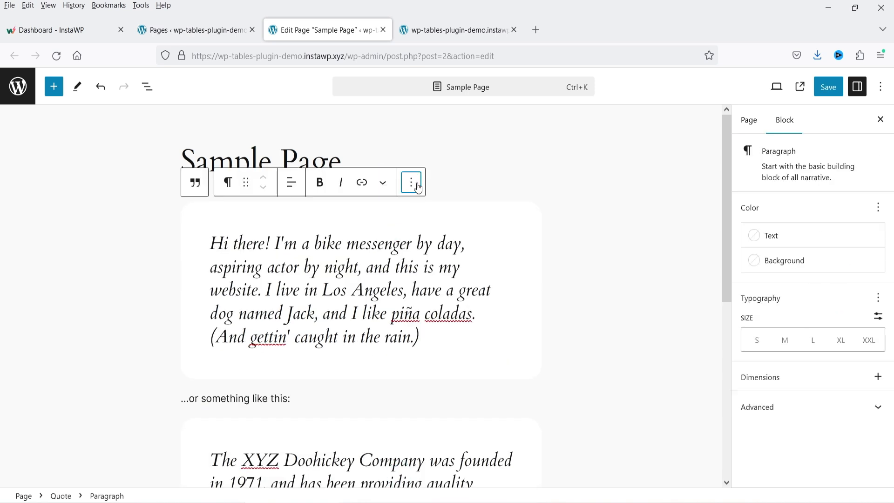
{"action": "left_click", "coordinate": [411, 182]}
{"action": "left_click", "coordinate": [398, 476]}
{"action": "left_click", "coordinate": [313, 182]}
{"action": "left_click", "coordinate": [365, 476]}
{"action": "left_click", "coordinate": [446, 258]}
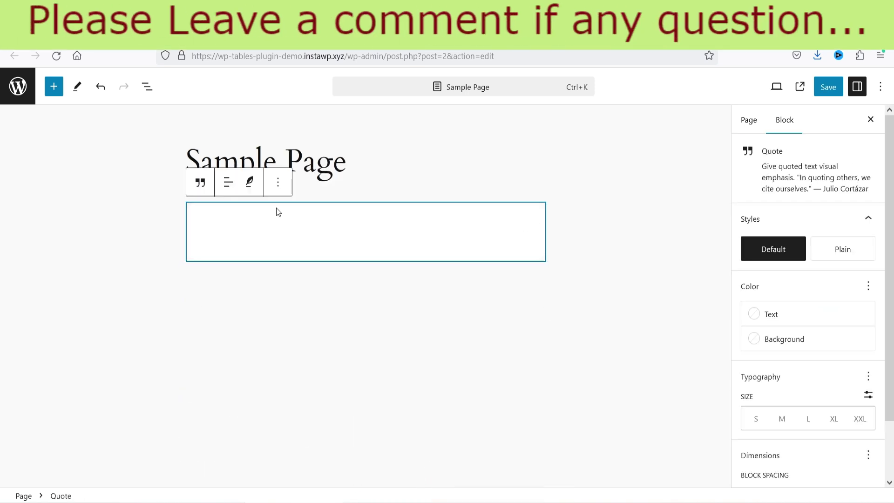
{"action": "key", "text": "BackSpace"}
Search the blocks for "Tab" and insert a Tableberg block into the empty page.
{"action": "left_click", "coordinate": [540, 209]}
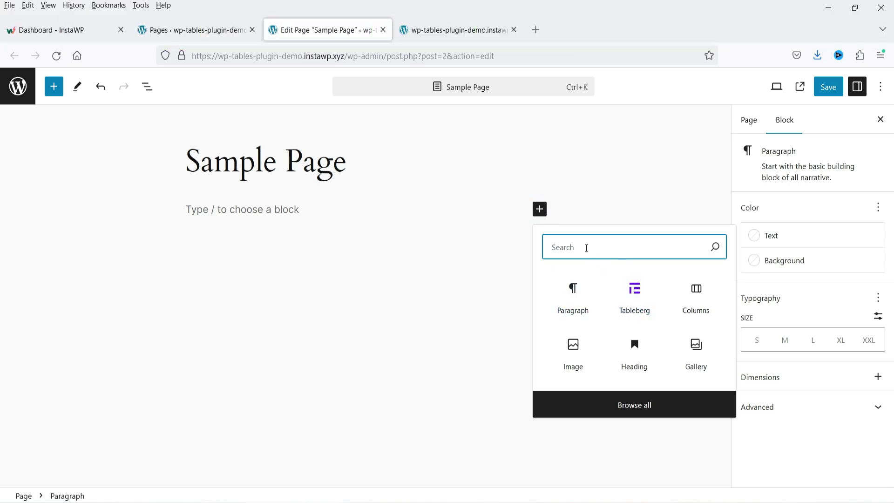
{"action": "type", "text": "Ta"}
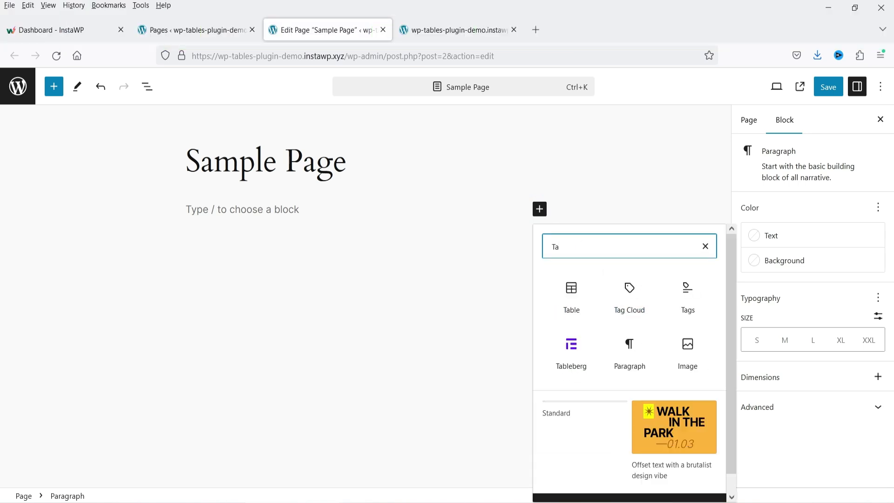
{"action": "type", "text": "b"}
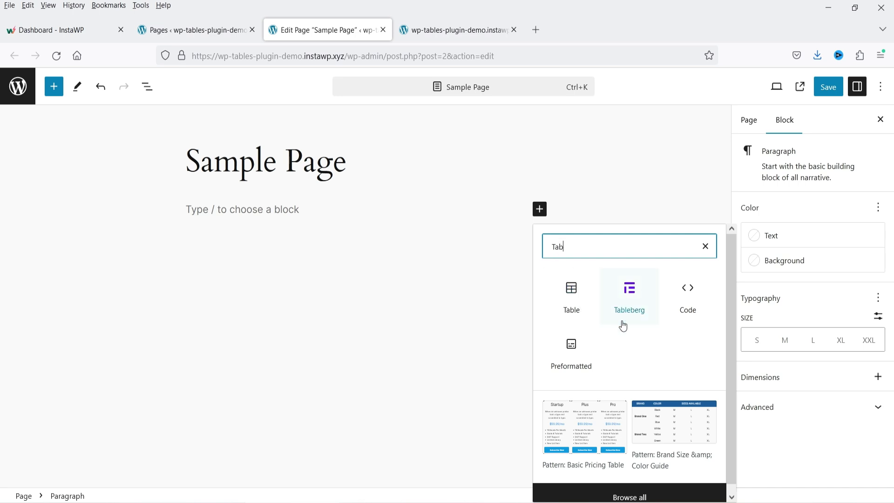
{"action": "left_click", "coordinate": [629, 304]}
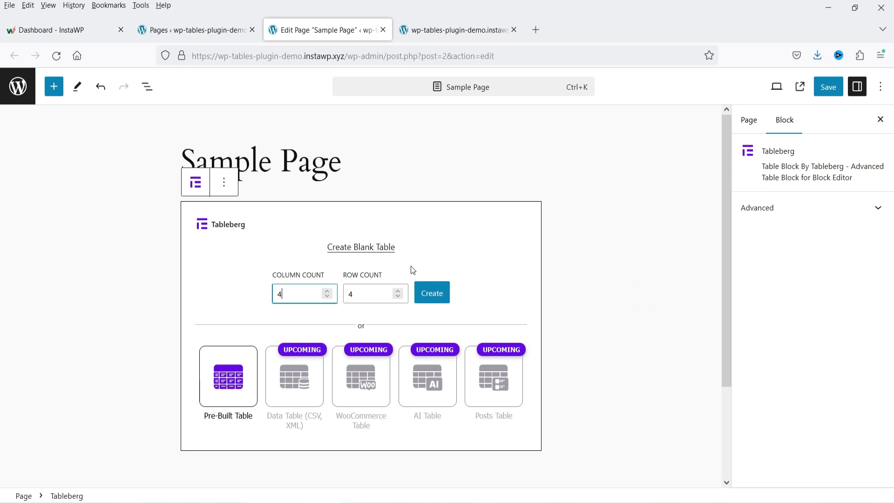
Browse the pre-built Pricing Table patterns and insert the Basic Pricing Table pattern.
{"action": "left_click", "coordinate": [231, 382]}
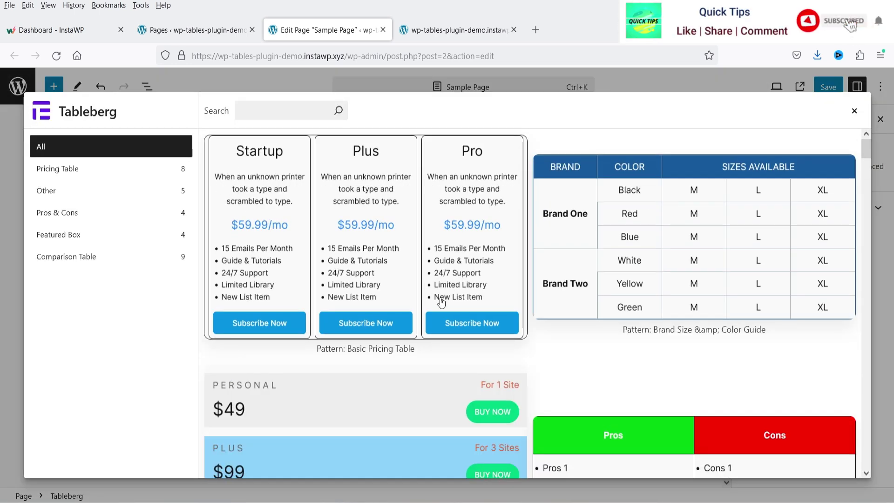
{"action": "left_click", "coordinate": [78, 178]}
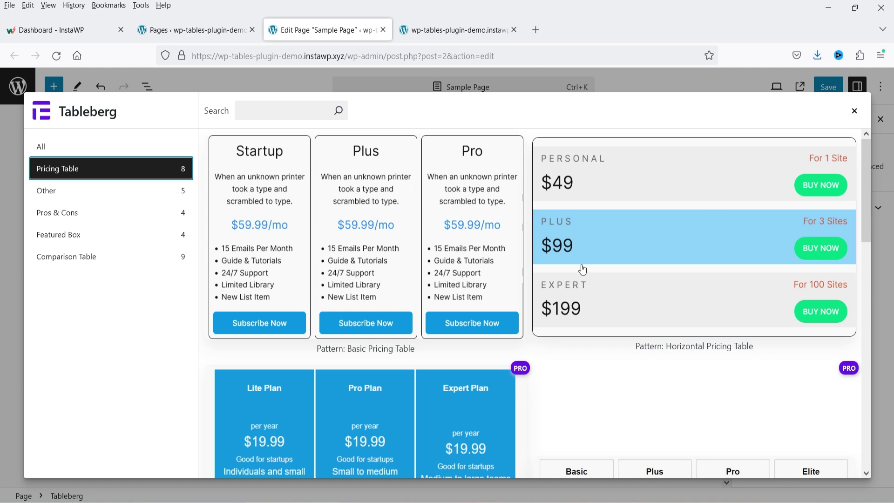
{"action": "scroll", "coordinate": [589, 275], "scroll_direction": "down", "scroll_amount": 8}
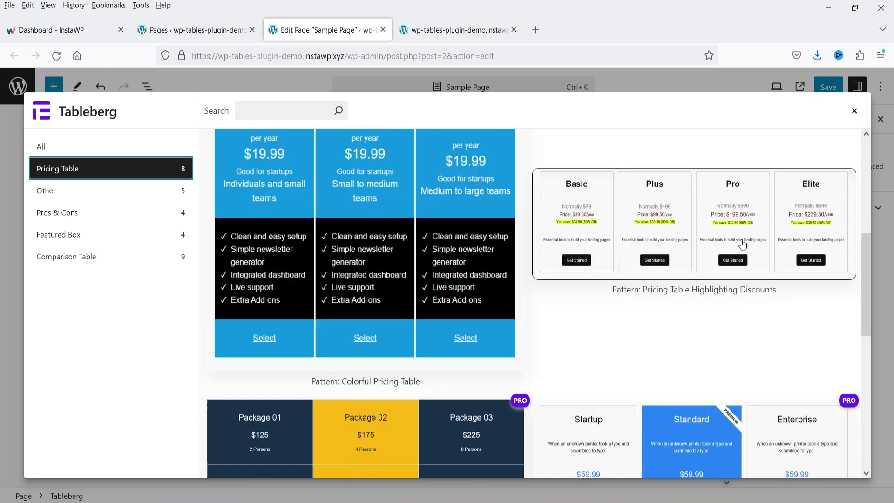
{"action": "scroll", "coordinate": [712, 244], "scroll_direction": "down", "scroll_amount": 1}
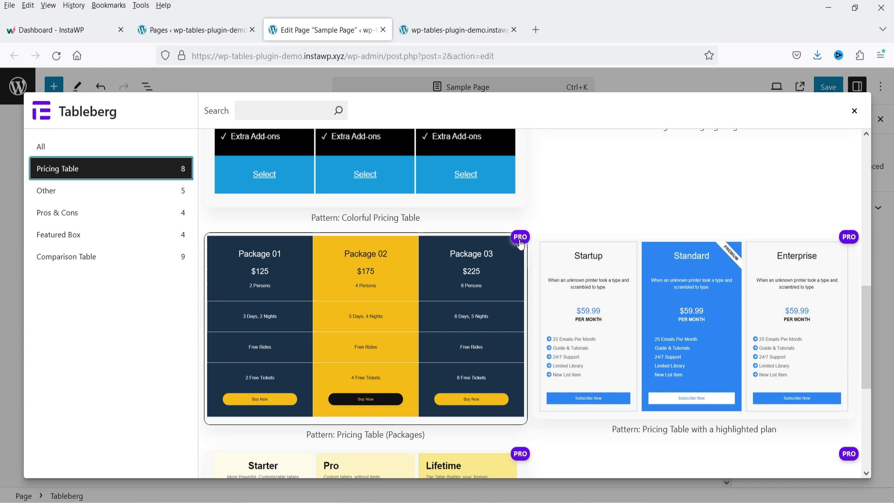
{"action": "scroll", "coordinate": [745, 273], "scroll_direction": "down", "scroll_amount": 5}
{"action": "scroll", "coordinate": [378, 185], "scroll_direction": "up", "scroll_amount": 15}
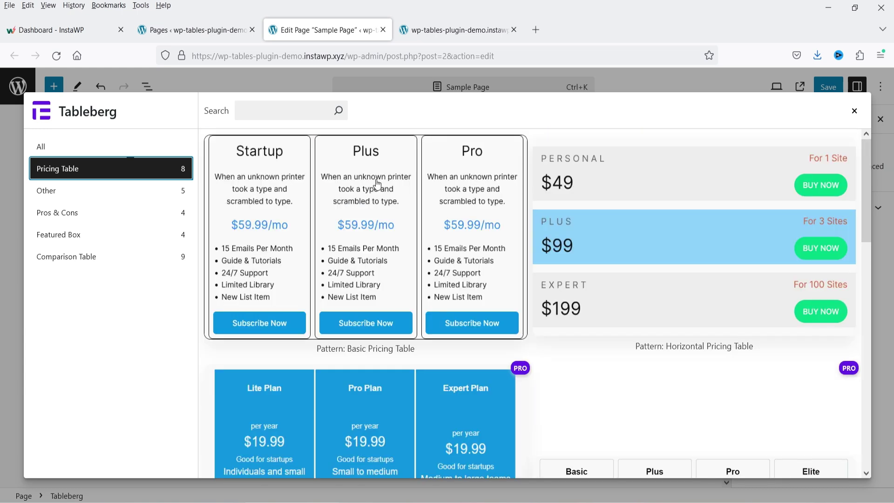
{"action": "left_click", "coordinate": [377, 185]}
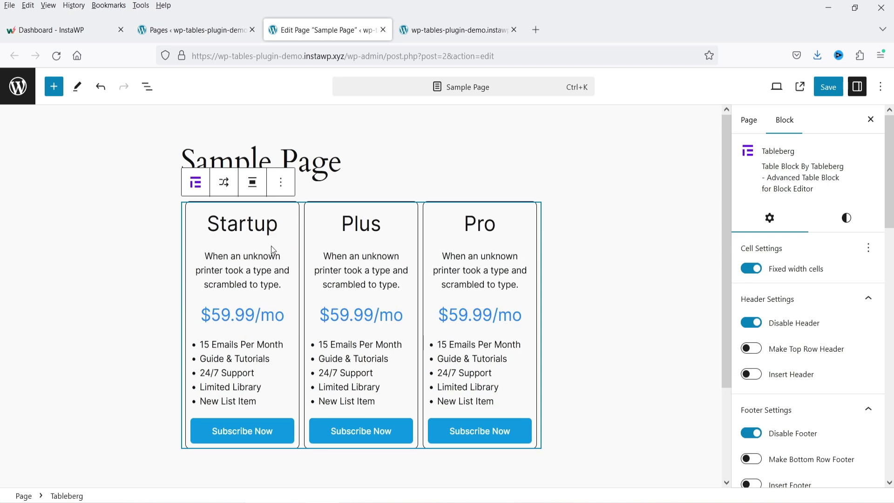
Set the font size of the $59.99/mo price in the Startup column to 35 px.
{"action": "double_click", "coordinate": [241, 228]}
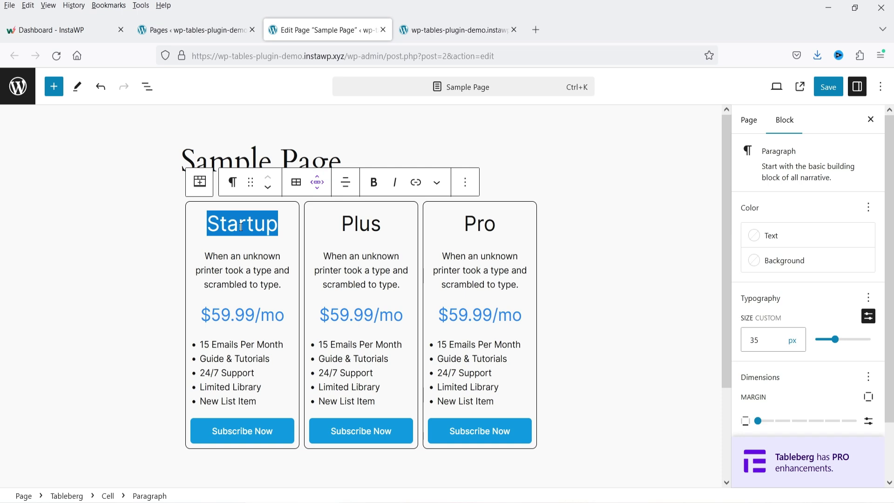
{"action": "triple_click", "coordinate": [235, 275]}
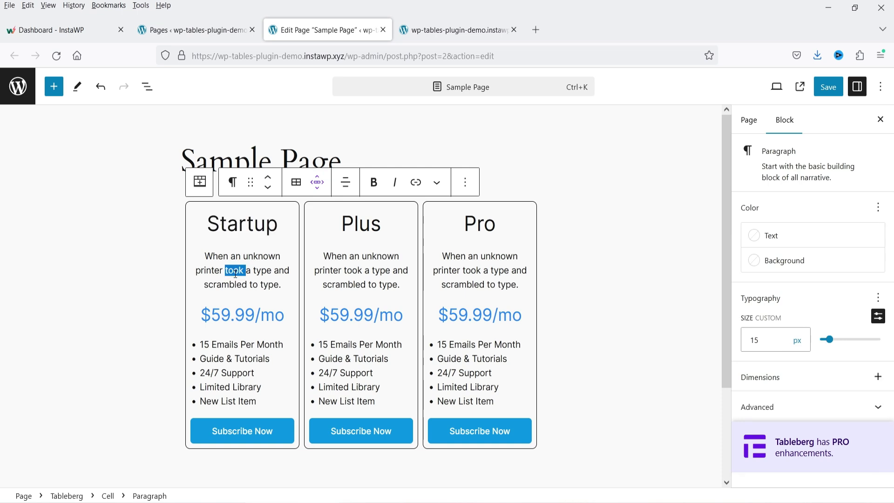
{"action": "left_click", "coordinate": [237, 319]}
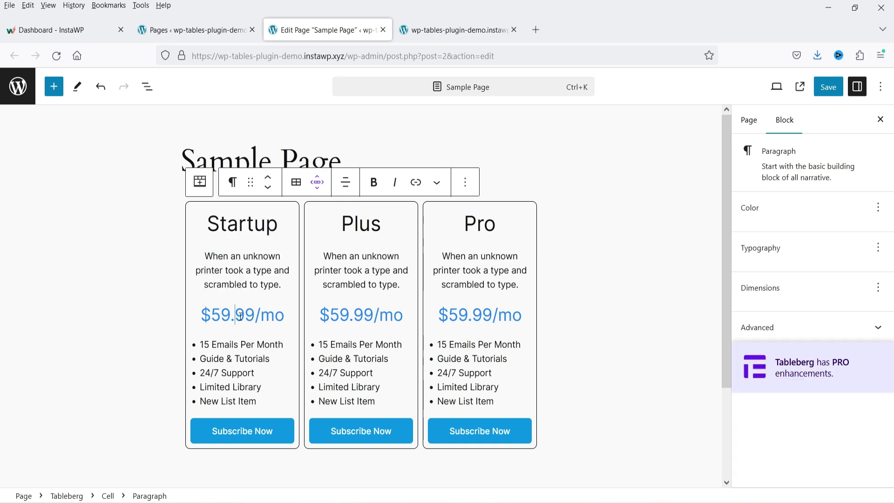
{"action": "triple_click", "coordinate": [215, 314]}
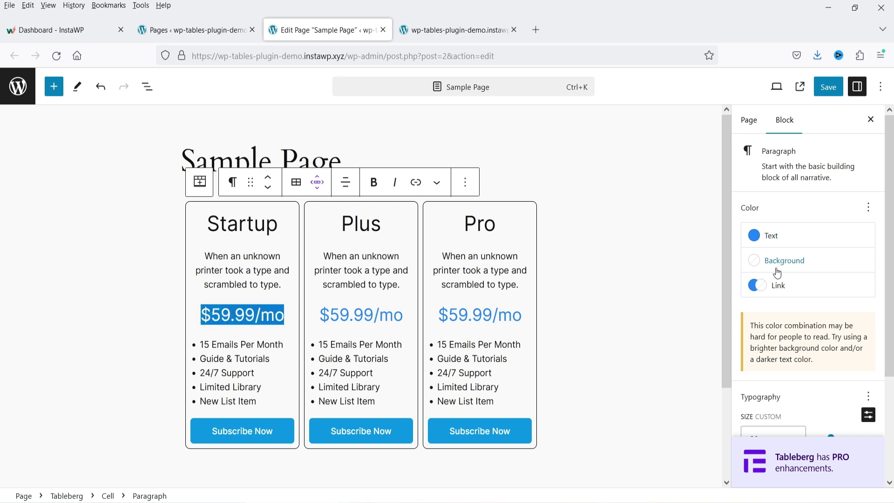
{"action": "scroll", "coordinate": [824, 299], "scroll_direction": "down", "scroll_amount": 3}
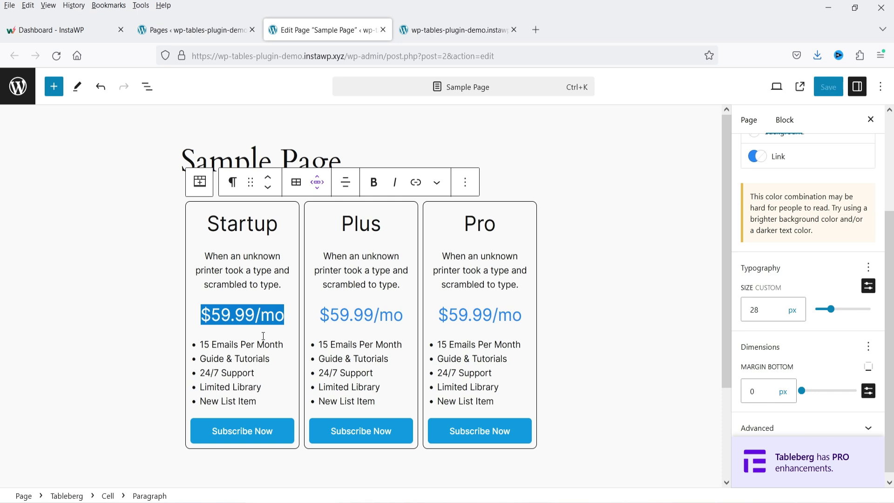
{"action": "scroll", "coordinate": [817, 267], "scroll_direction": "down", "scroll_amount": 1}
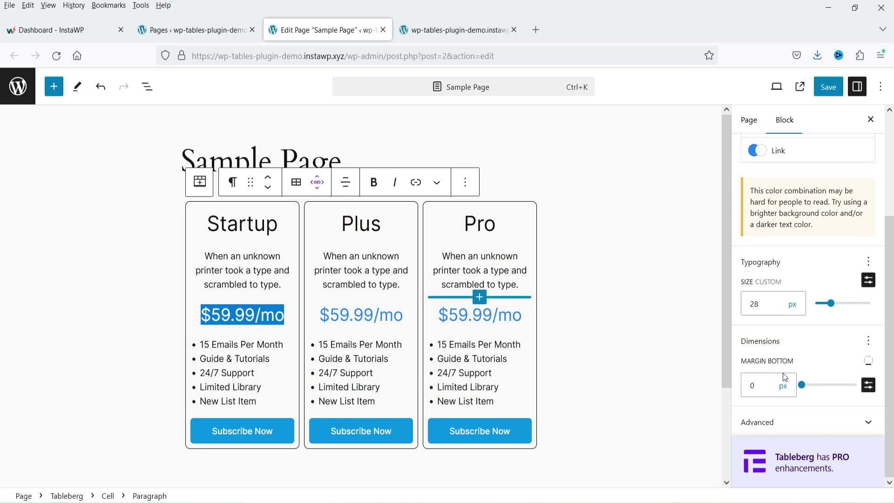
{"action": "double_click", "coordinate": [776, 303]}
{"action": "type", "text": "35"}
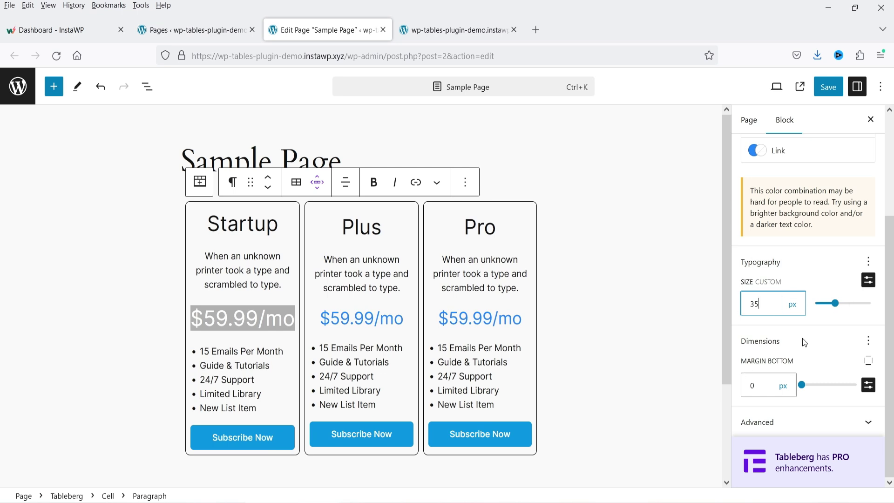
Set the Startup price paragraph's default link color to the theme's red-orange.
{"action": "scroll", "coordinate": [801, 338], "scroll_direction": "up", "scroll_amount": 3}
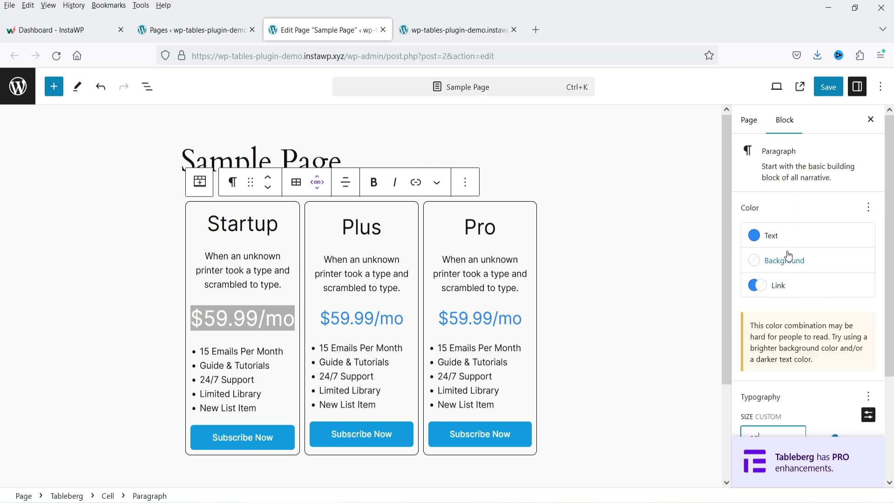
{"action": "left_click", "coordinate": [755, 289]}
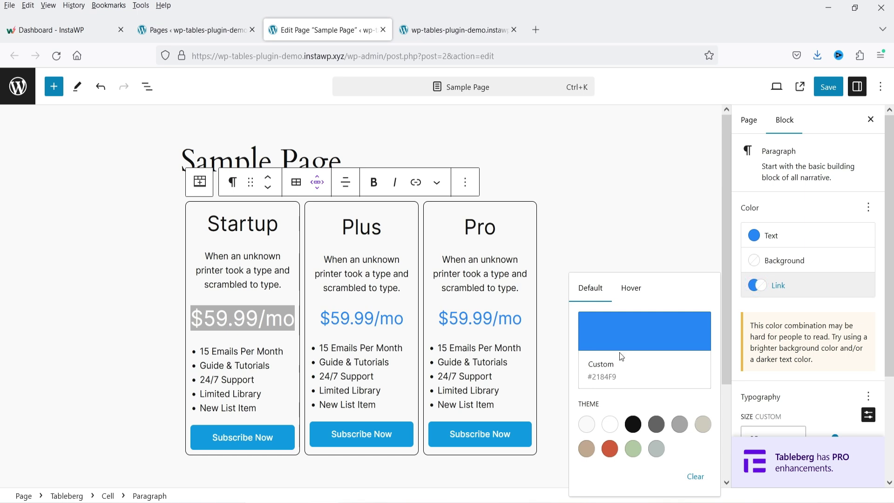
{"action": "left_click", "coordinate": [610, 449]}
{"action": "left_click", "coordinate": [243, 337]}
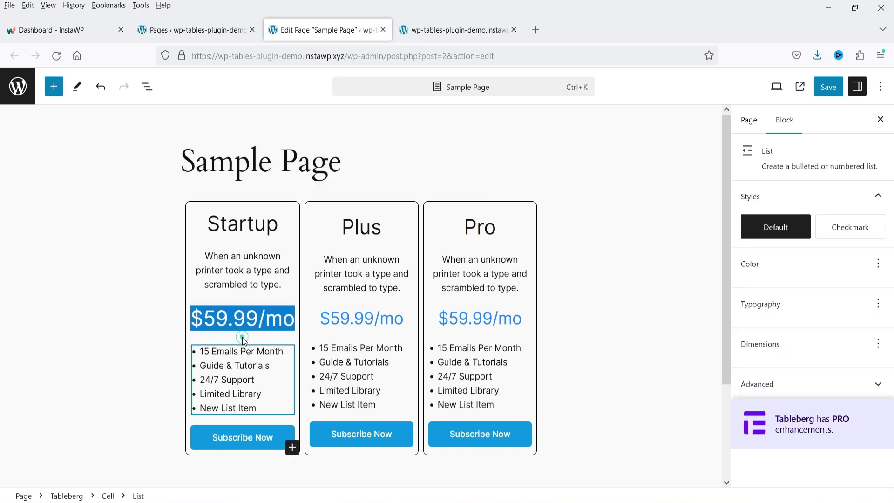
Change the Startup price's text color to a custom dark navy blue.
{"action": "triple_click", "coordinate": [271, 322]}
{"action": "left_click", "coordinate": [765, 235]}
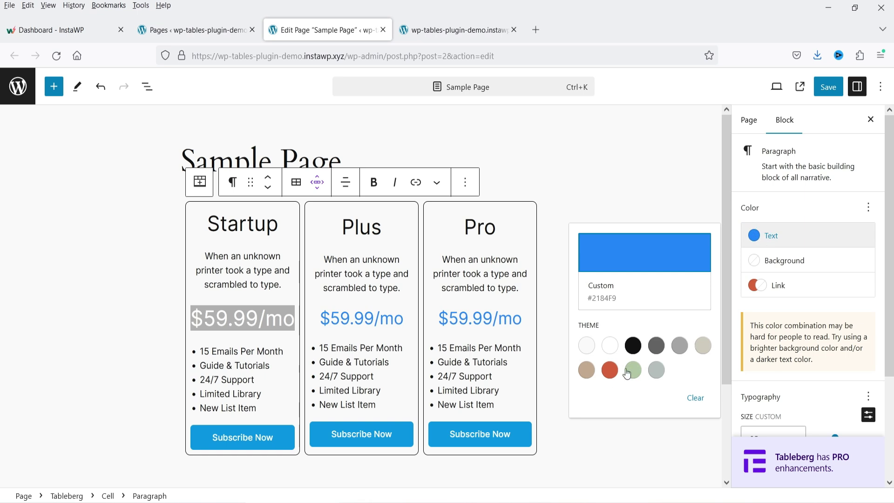
{"action": "left_click", "coordinate": [638, 260]}
{"action": "left_click", "coordinate": [509, 375]}
{"action": "left_click", "coordinate": [548, 296]}
{"action": "left_click", "coordinate": [266, 342]}
{"action": "left_click", "coordinate": [249, 330]}
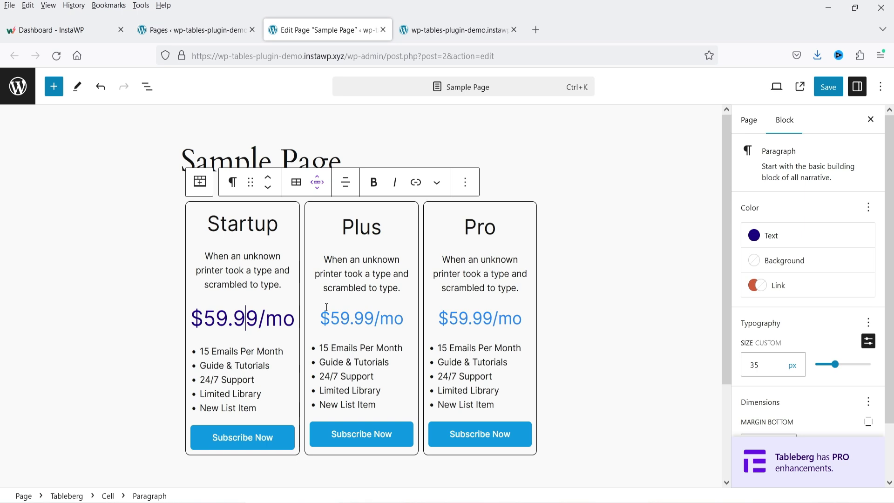
Select the whole Tableberg table and try it without fixed width cells, restoring the setting.
{"action": "left_click", "coordinate": [204, 192]}
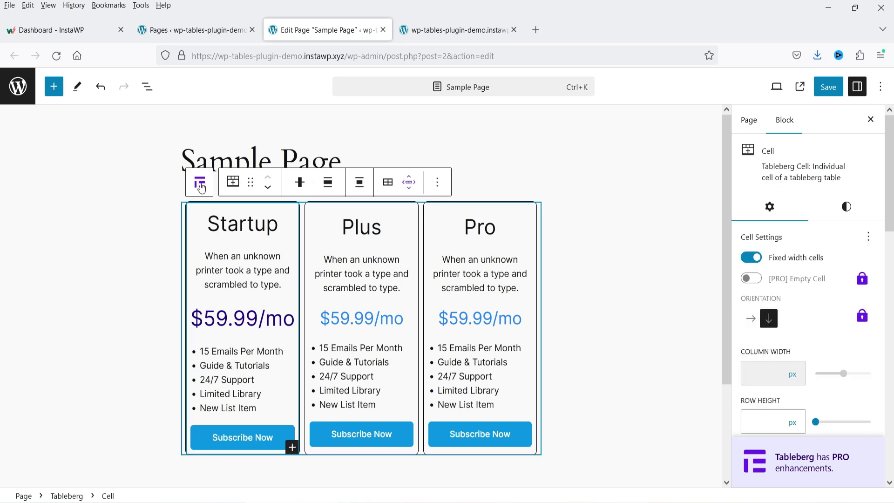
{"action": "left_click", "coordinate": [200, 183]}
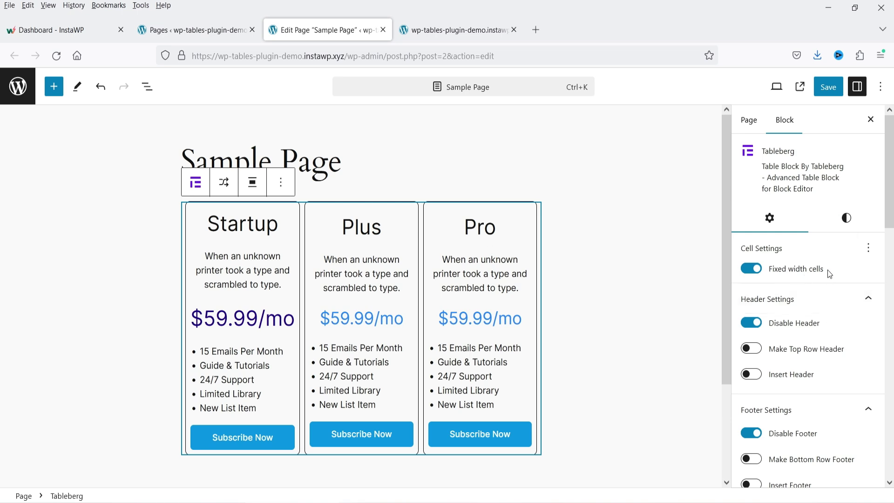
{"action": "left_click", "coordinate": [748, 271]}
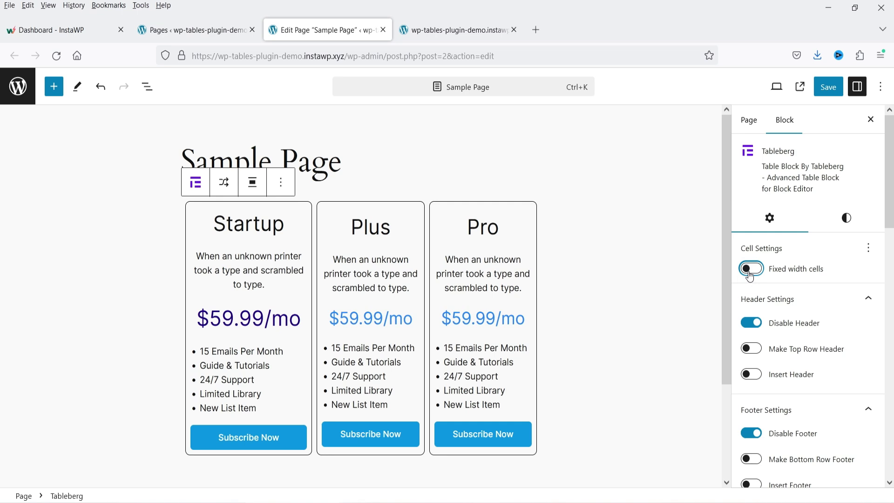
{"action": "left_click", "coordinate": [748, 270]}
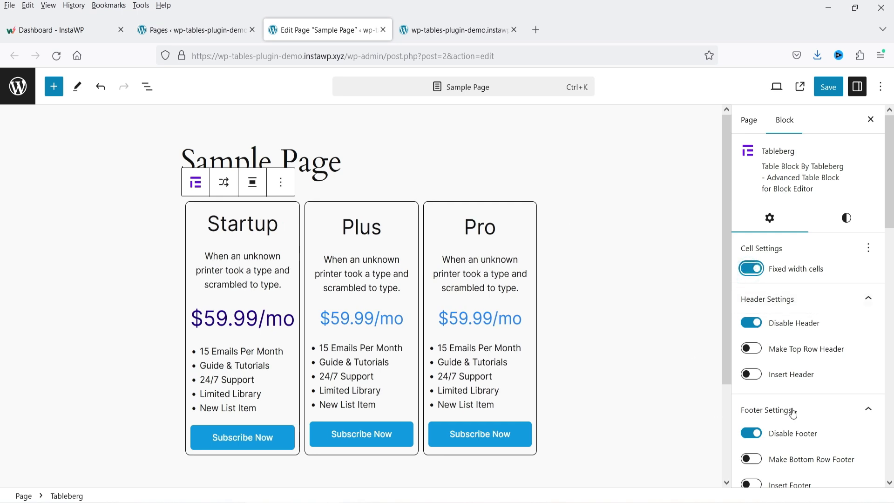
Try inserting a header row above the pricing columns and remove it again.
{"action": "left_click", "coordinate": [749, 375]}
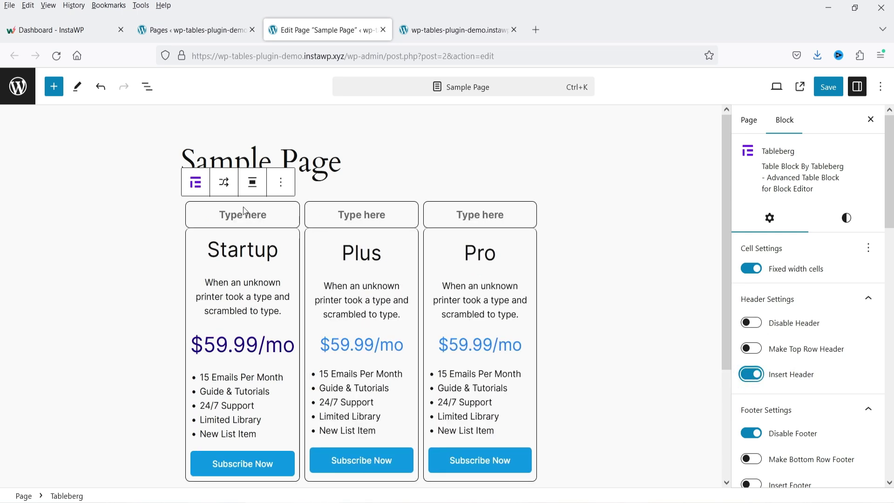
{"action": "left_click", "coordinate": [248, 217]}
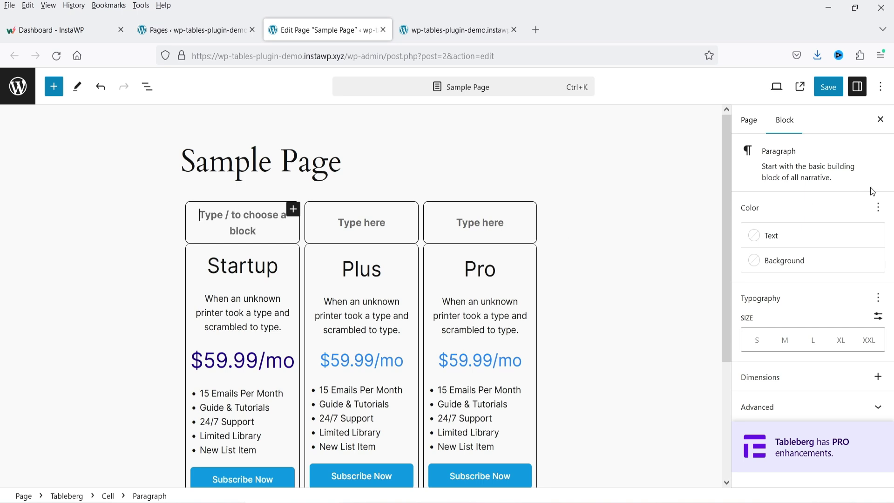
{"action": "left_click", "coordinate": [751, 309]}
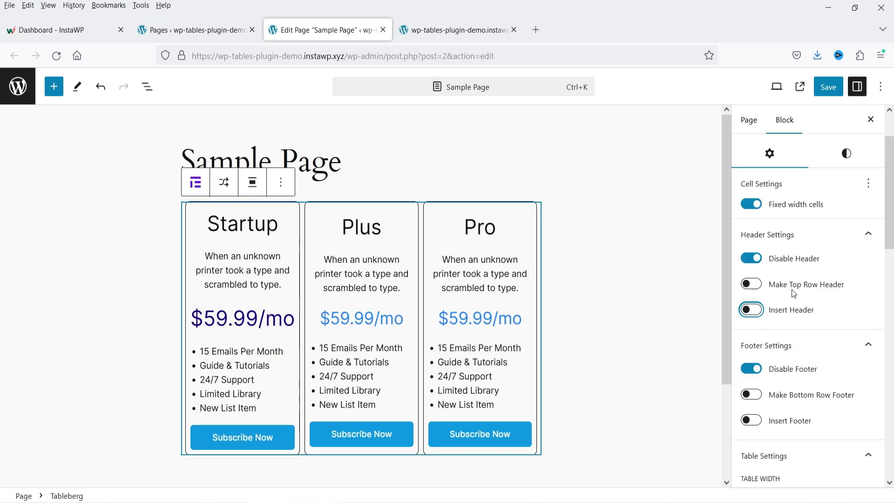
Try inserting a footer row below the pricing columns and remove it again.
{"action": "scroll", "coordinate": [827, 327], "scroll_direction": "down", "scroll_amount": 3}
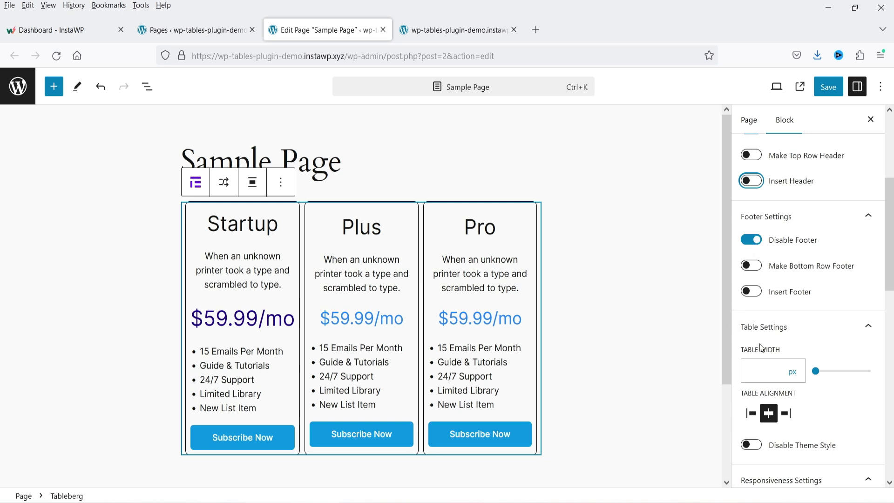
{"action": "left_click", "coordinate": [754, 293]}
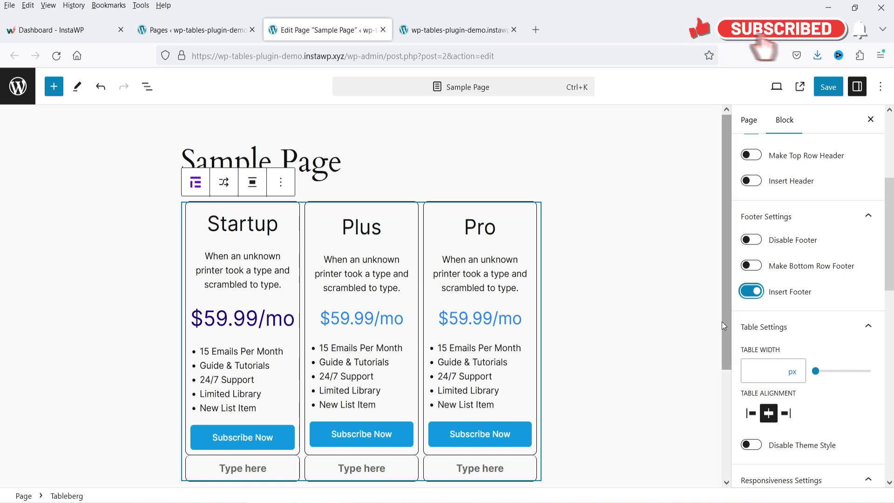
{"action": "left_click", "coordinate": [752, 293]}
Switch the table width unit to percent and set the table width to 100%.
{"action": "left_click", "coordinate": [760, 372]}
{"action": "left_click", "coordinate": [792, 375]}
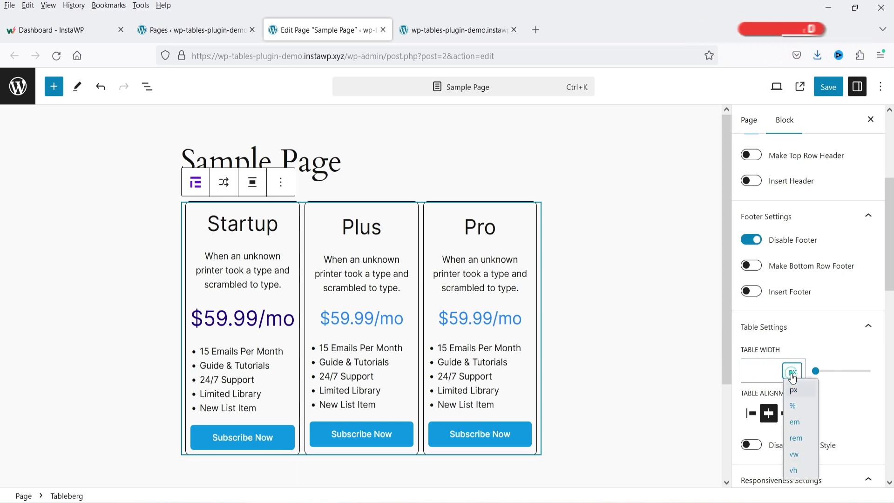
{"action": "left_click", "coordinate": [797, 406]}
{"action": "left_click", "coordinate": [755, 371]}
{"action": "type", "text": "100"}
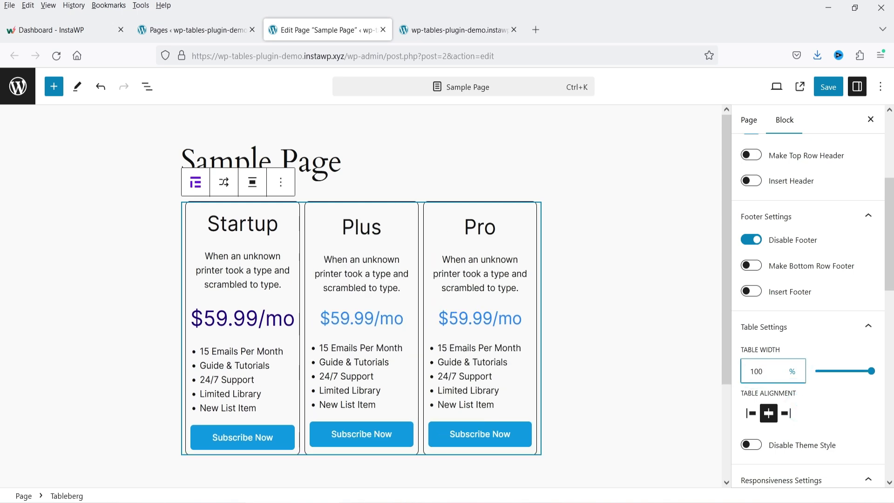
{"action": "left_click", "coordinate": [849, 387]}
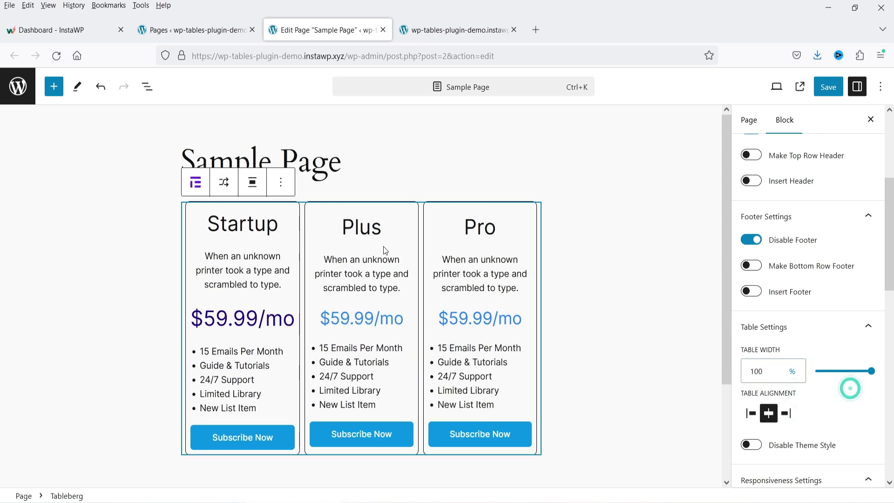
Try right alignment for the table and restore center alignment.
{"action": "left_click", "coordinate": [786, 413]}
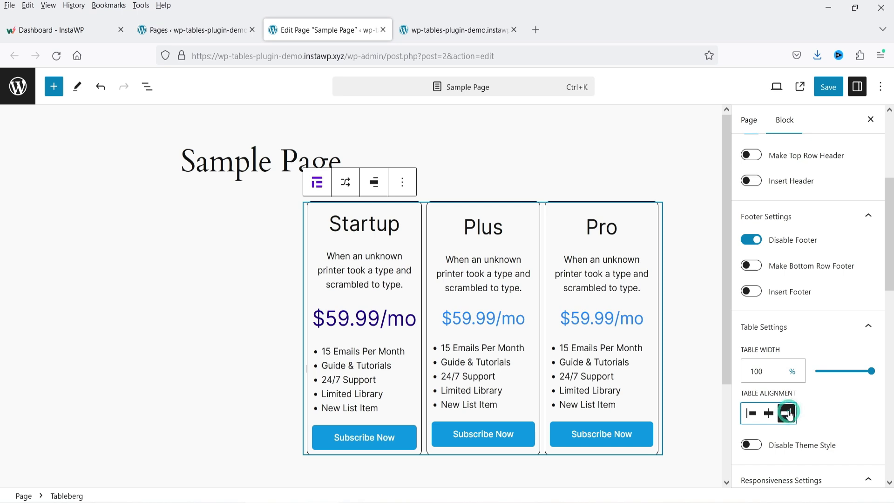
{"action": "left_click", "coordinate": [769, 413]}
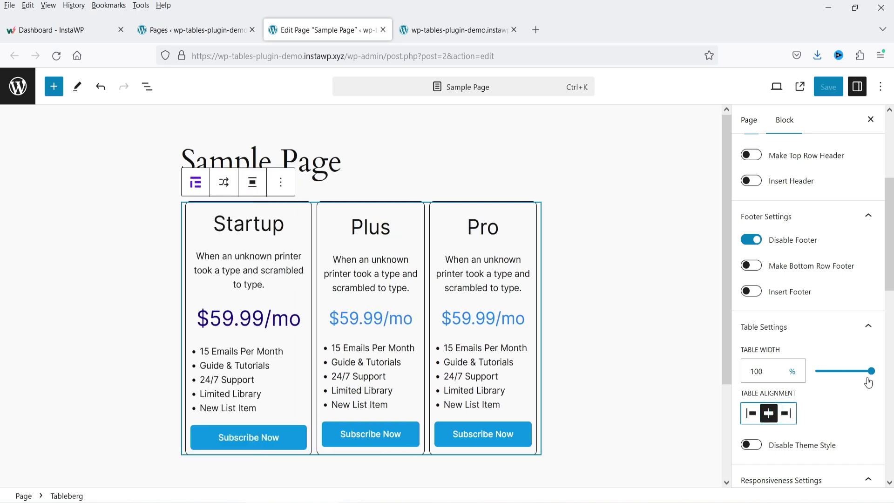
{"action": "left_click_drag", "start_coordinate": [871, 371], "coordinate": [869, 365]}
Enable the table's mobile responsiveness breakpoint and set its mode to Stack Cells.
{"action": "scroll", "coordinate": [872, 396], "scroll_direction": "down", "scroll_amount": 2}
{"action": "scroll", "coordinate": [745, 301], "scroll_direction": "down", "scroll_amount": 5}
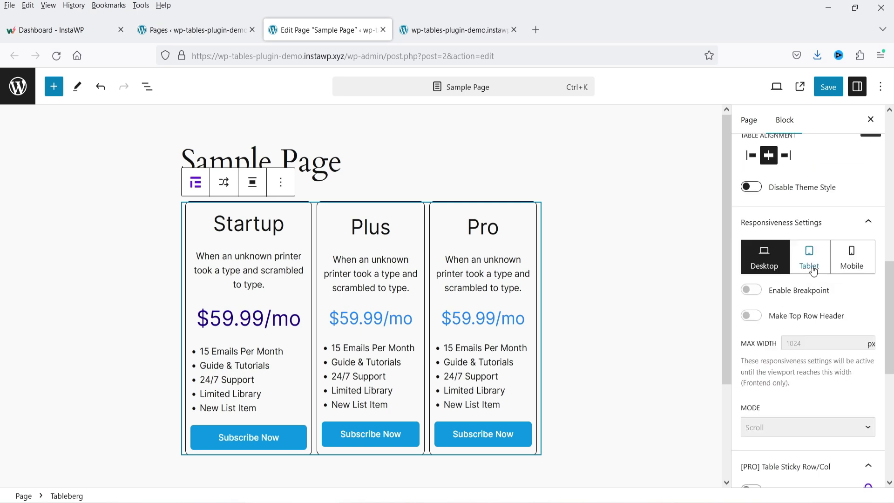
{"action": "left_click", "coordinate": [869, 275]}
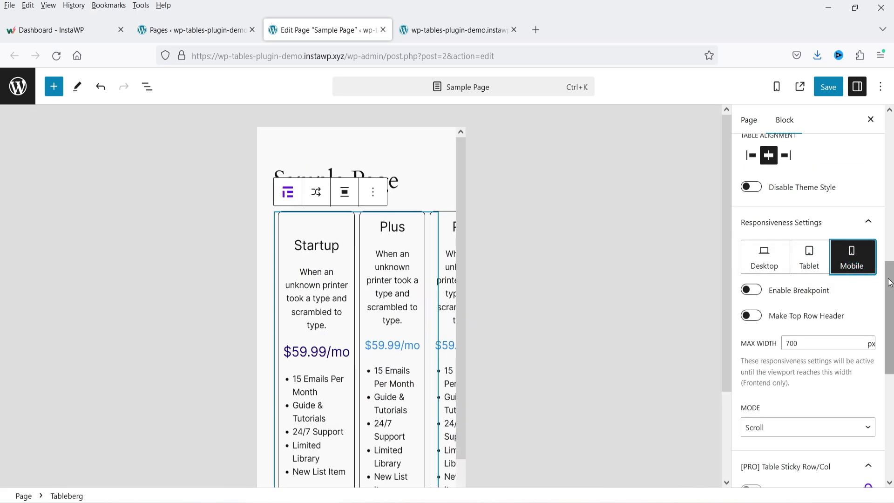
{"action": "left_click", "coordinate": [752, 290]}
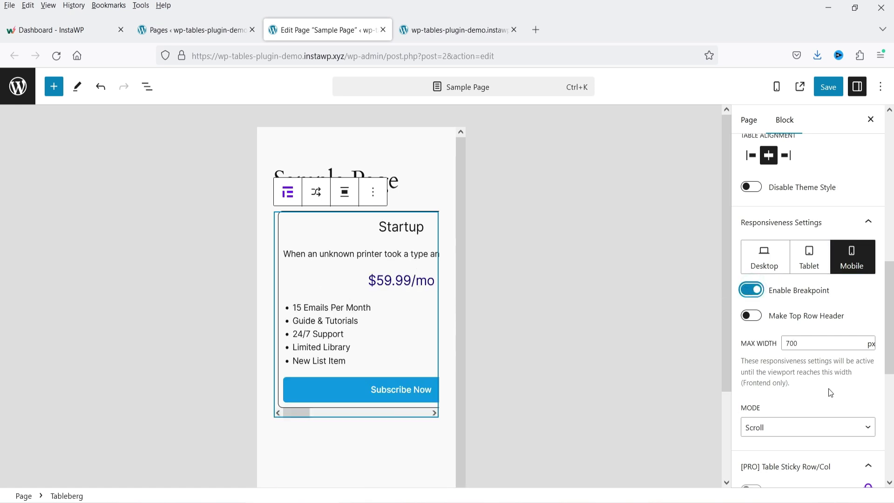
{"action": "left_click", "coordinate": [761, 428]}
{"action": "left_click", "coordinate": [776, 461]}
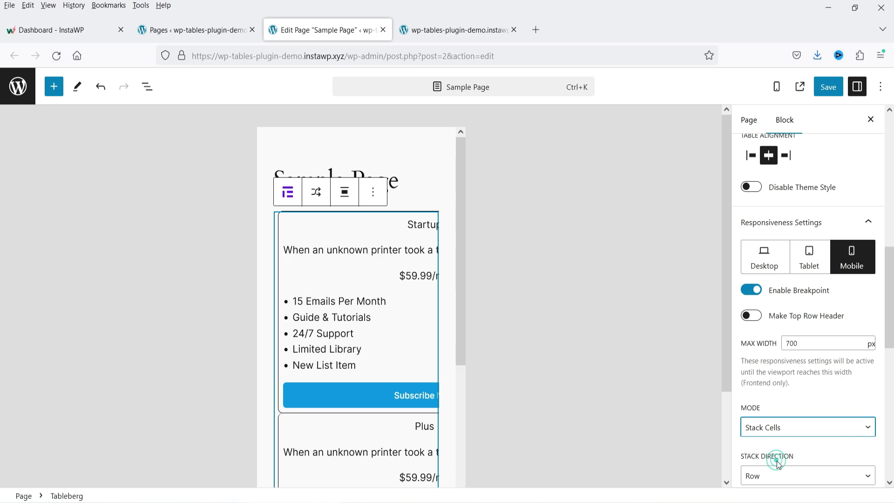
{"action": "scroll", "coordinate": [811, 359], "scroll_direction": "down", "scroll_amount": 3}
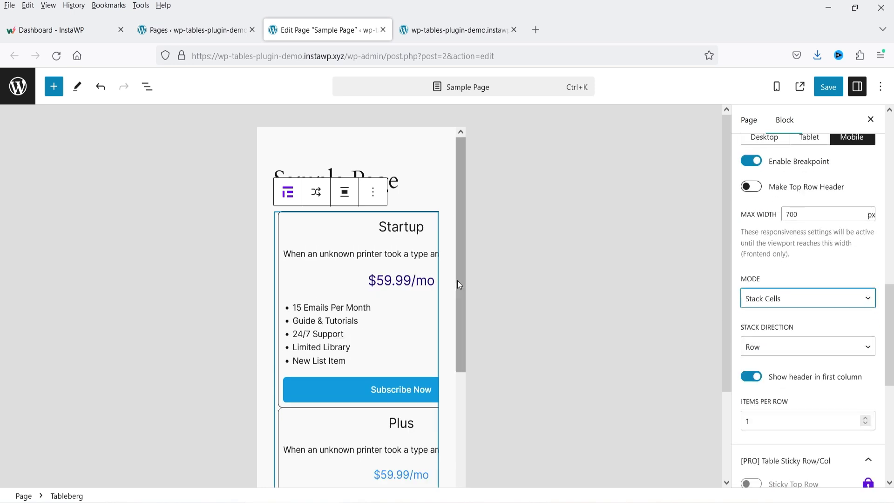
Try to reduce the table width below 100% while in the mobile layout.
{"action": "scroll", "coordinate": [824, 290], "scroll_direction": "up", "scroll_amount": 6}
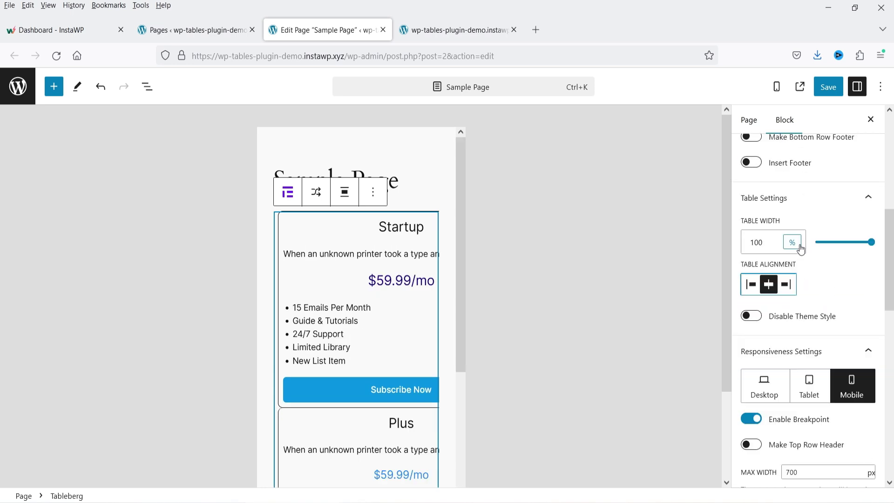
{"action": "left_click_drag", "start_coordinate": [870, 243], "coordinate": [869, 246]}
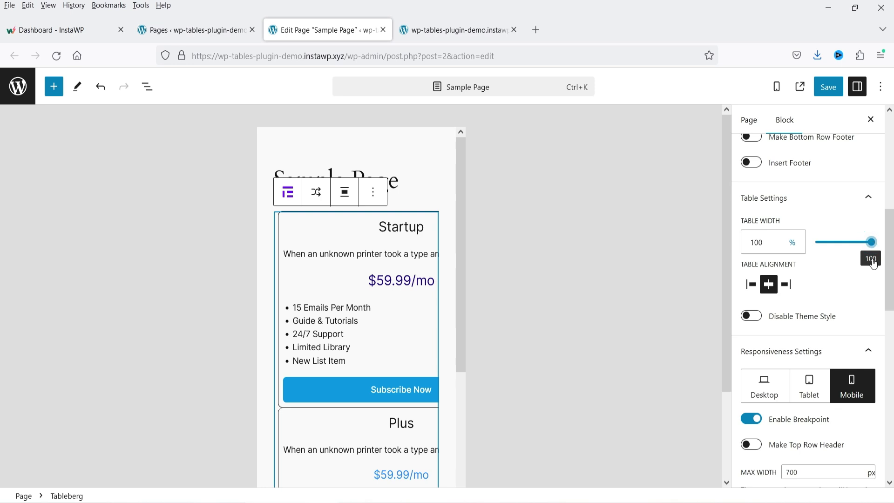
{"action": "scroll", "coordinate": [874, 247], "scroll_direction": "down", "scroll_amount": 2}
{"action": "scroll", "coordinate": [866, 311], "scroll_direction": "up", "scroll_amount": 3}
{"action": "left_click_drag", "start_coordinate": [871, 307], "coordinate": [847, 307]}
{"action": "scroll", "coordinate": [842, 343], "scroll_direction": "down", "scroll_amount": 4}
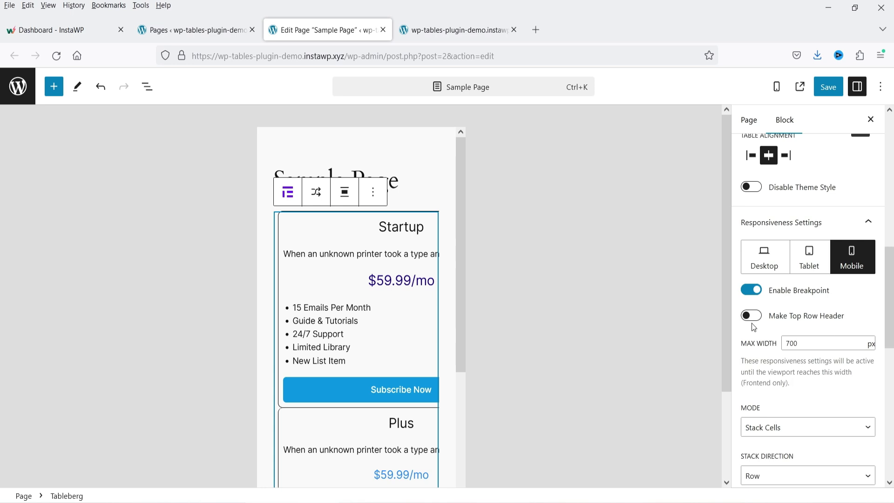
Switch to the tablet preview, enable fixed width cells for the pricing table and set its width to 100%.
{"action": "left_click", "coordinate": [776, 86]}
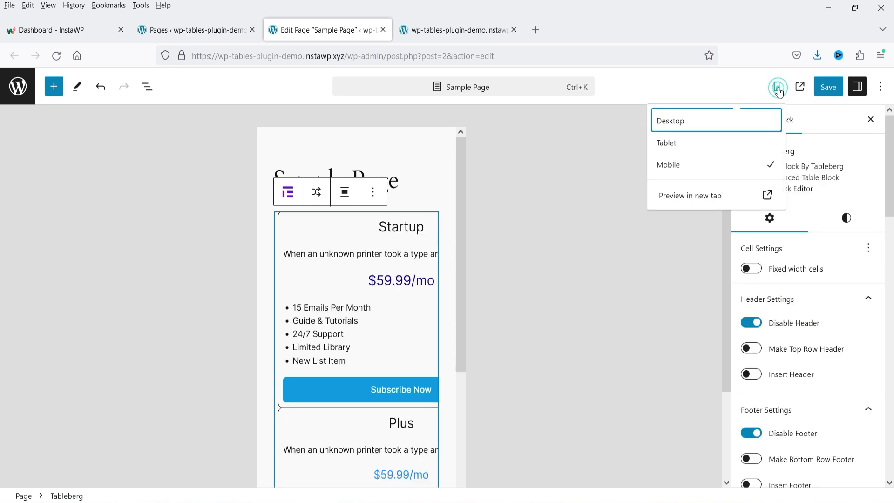
{"action": "left_click", "coordinate": [714, 143]}
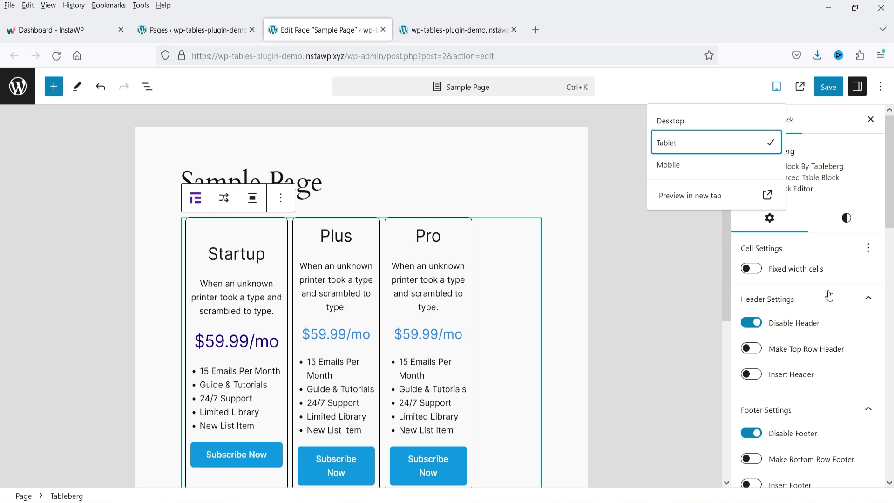
{"action": "left_click", "coordinate": [774, 272]}
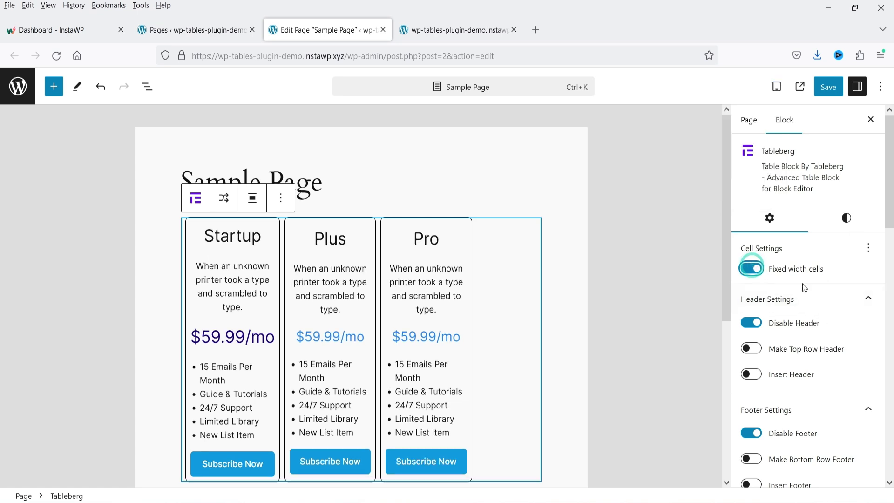
{"action": "scroll", "coordinate": [842, 306], "scroll_direction": "down", "scroll_amount": 10}
{"action": "scroll", "coordinate": [791, 241], "scroll_direction": "up", "scroll_amount": 2}
{"action": "scroll", "coordinate": [820, 246], "scroll_direction": "up", "scroll_amount": 2}
{"action": "left_click_drag", "start_coordinate": [863, 246], "coordinate": [872, 242]}
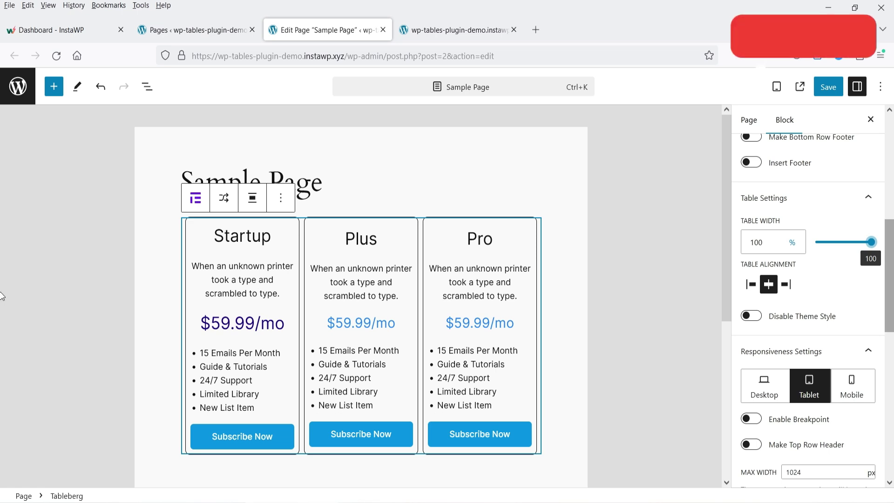
Return to the desktop layout and review the pricing table's color and dimension style settings.
{"action": "scroll", "coordinate": [742, 329], "scroll_direction": "down", "scroll_amount": 2}
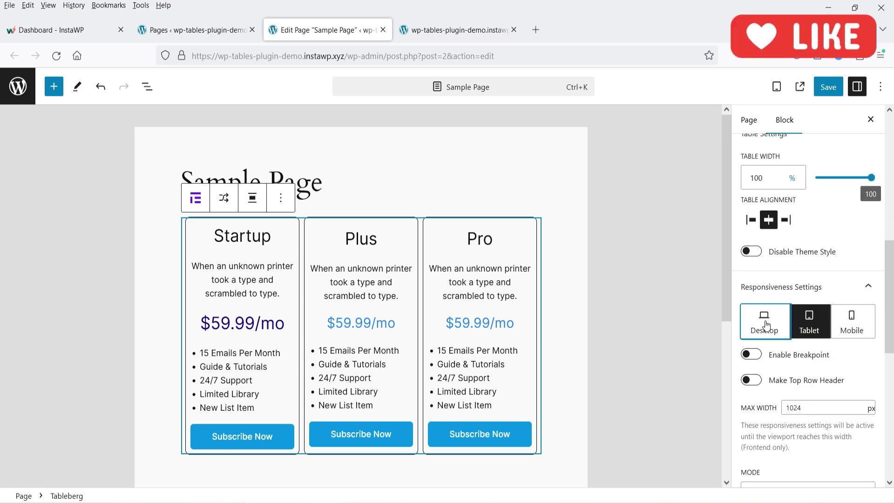
{"action": "left_click", "coordinate": [745, 328]}
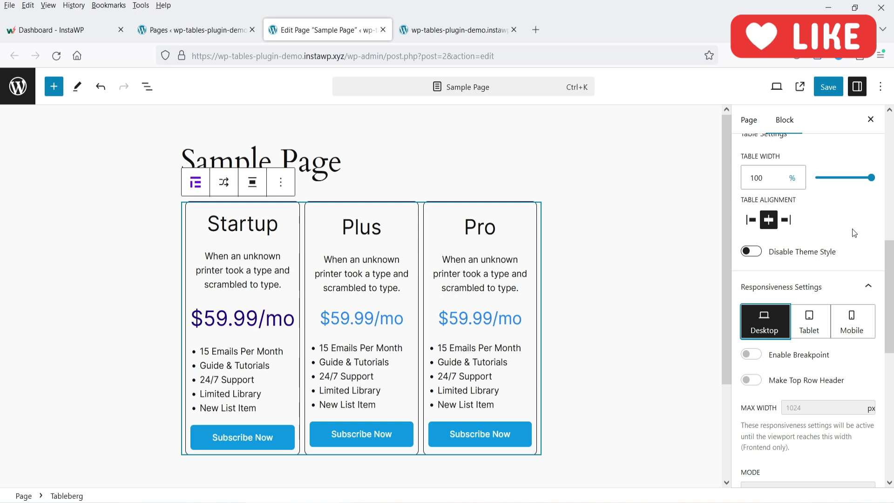
{"action": "scroll", "coordinate": [852, 230], "scroll_direction": "down", "scroll_amount": 4}
{"action": "scroll", "coordinate": [777, 228], "scroll_direction": "up", "scroll_amount": 6}
{"action": "scroll", "coordinate": [775, 260], "scroll_direction": "up", "scroll_amount": 8}
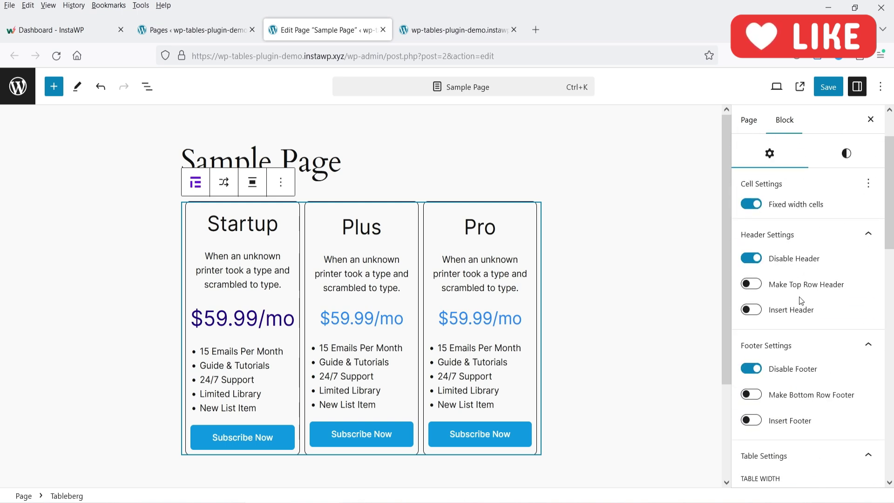
{"action": "left_click", "coordinate": [840, 217]}
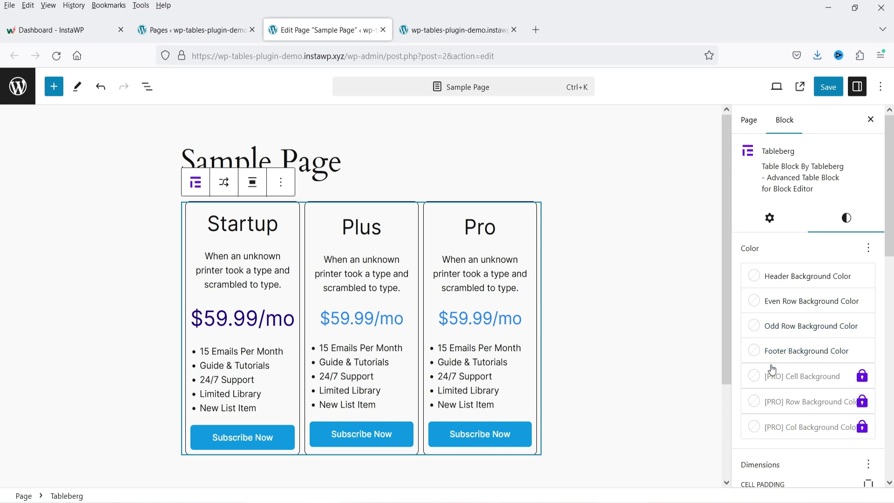
{"action": "scroll", "coordinate": [699, 289], "scroll_direction": "down", "scroll_amount": 4}
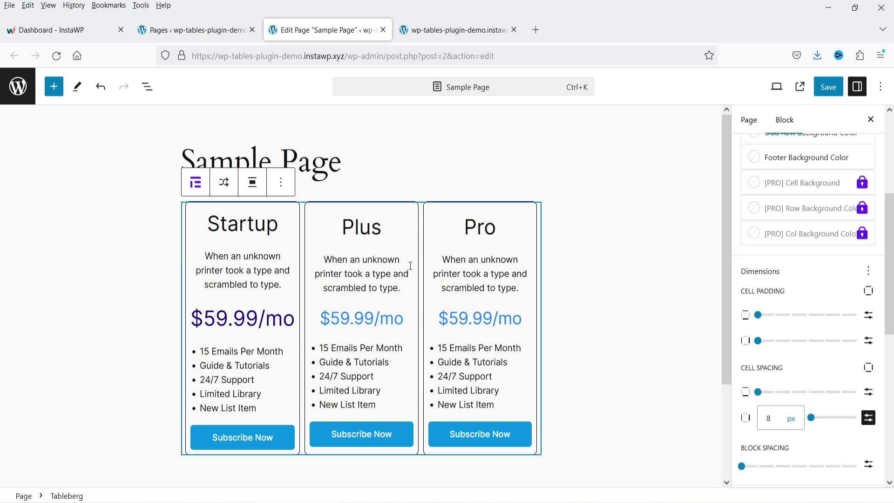
Add a new Tableberg block below the pricing table.
{"action": "left_click", "coordinate": [443, 249]}
{"action": "scroll", "coordinate": [584, 267], "scroll_direction": "down", "scroll_amount": 3}
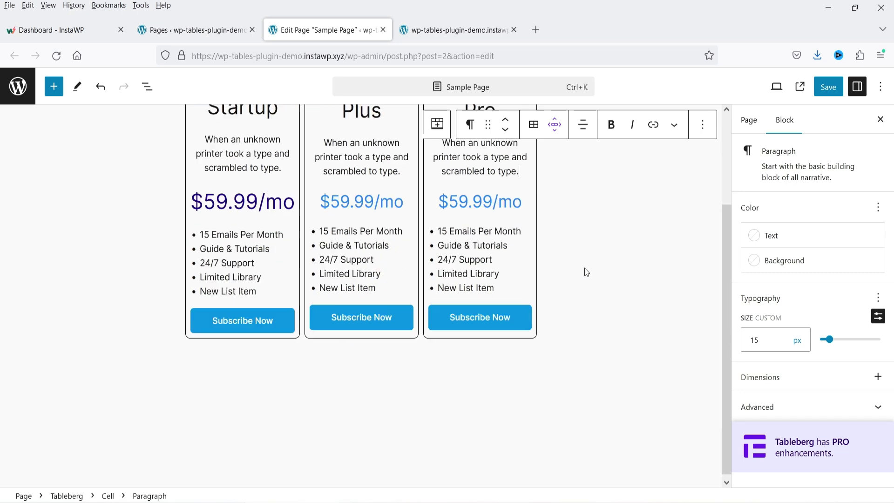
{"action": "left_click", "coordinate": [461, 355]}
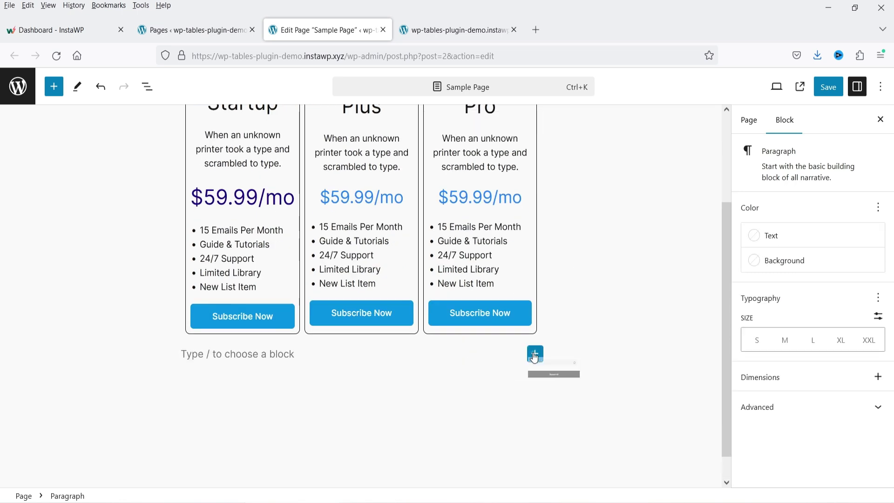
{"action": "left_click", "coordinate": [534, 353]}
{"action": "left_click", "coordinate": [565, 441]}
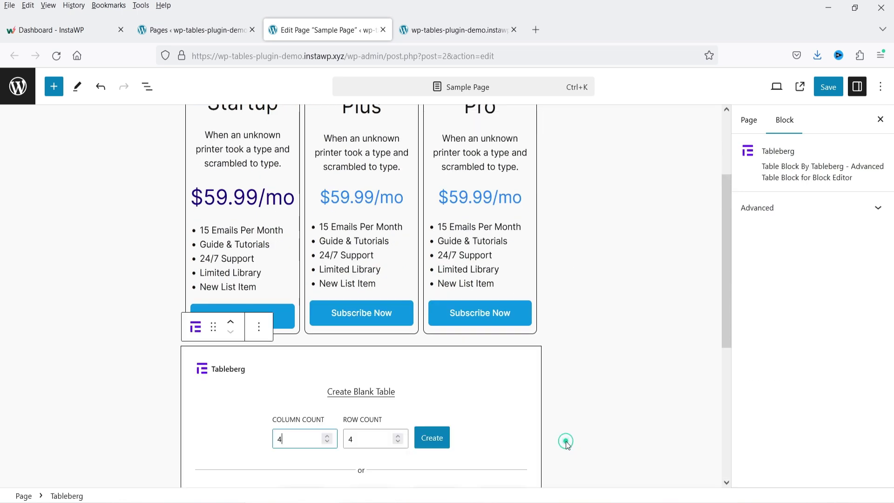
Create a blank table with 3 columns and 5 rows in the new block.
{"action": "scroll", "coordinate": [451, 361], "scroll_direction": "down", "scroll_amount": 4}
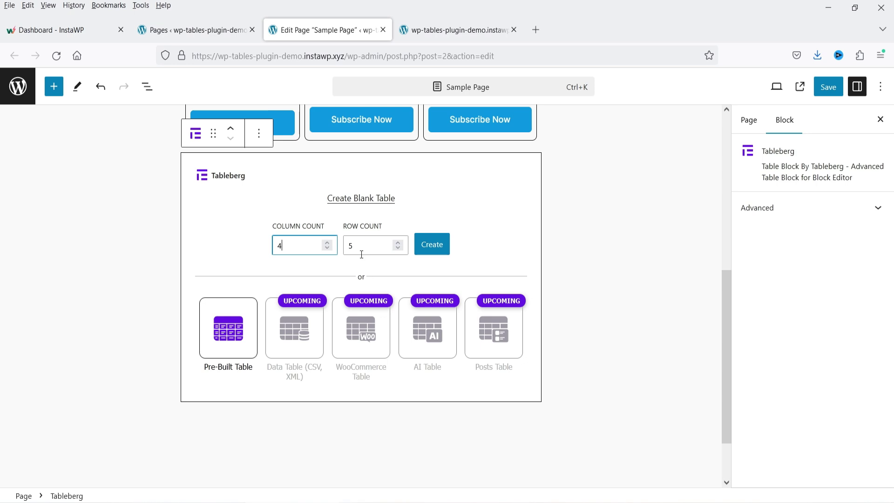
{"action": "left_click", "coordinate": [327, 248]}
{"action": "left_click", "coordinate": [442, 250]}
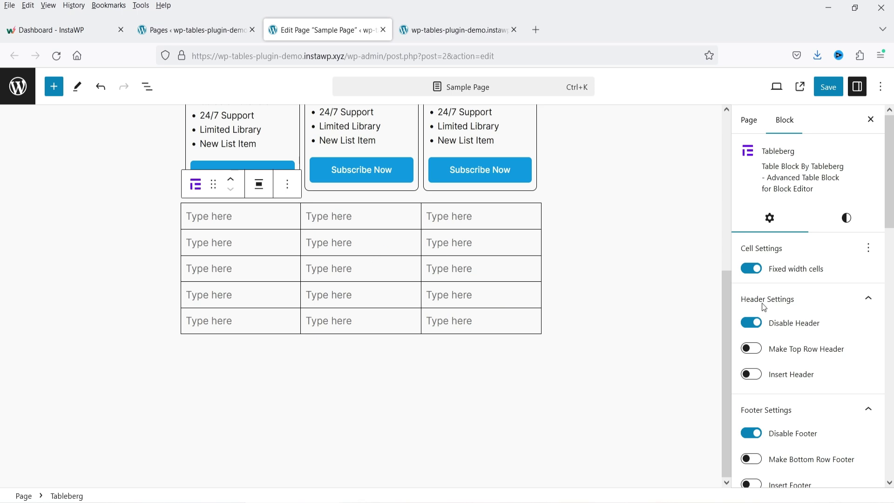
Insert a header row in the blank table and enter "Product" in its first cell.
{"action": "left_click", "coordinate": [751, 376]}
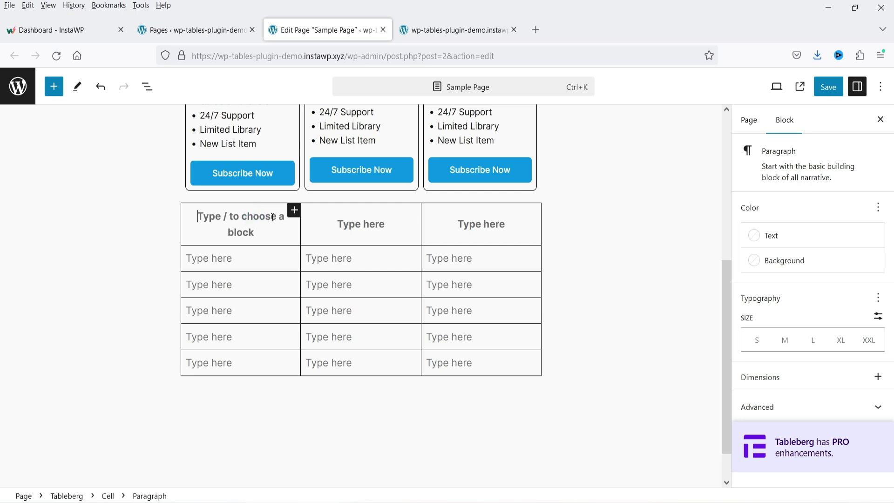
{"action": "left_click", "coordinate": [295, 210]}
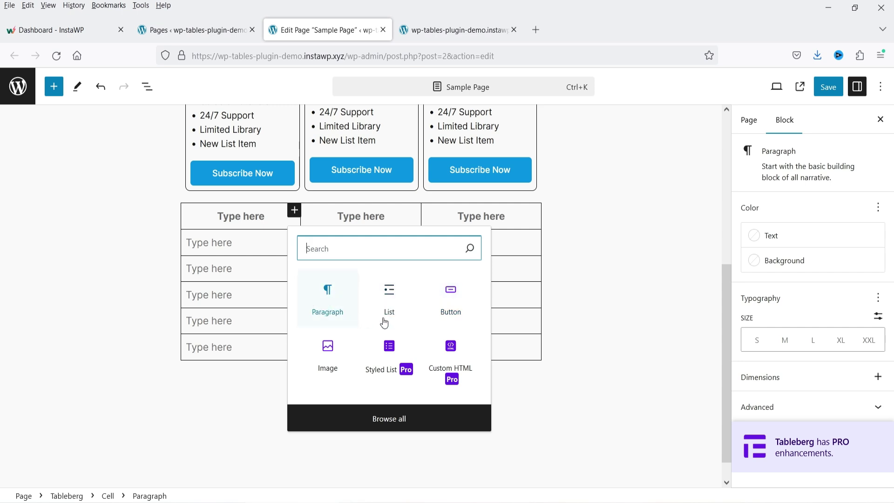
{"action": "left_click", "coordinate": [234, 222]}
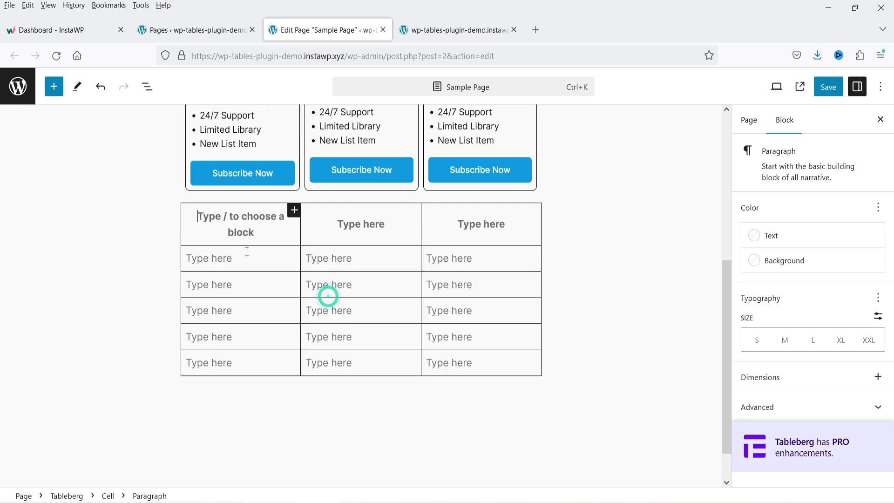
{"action": "type", "text": "Product"}
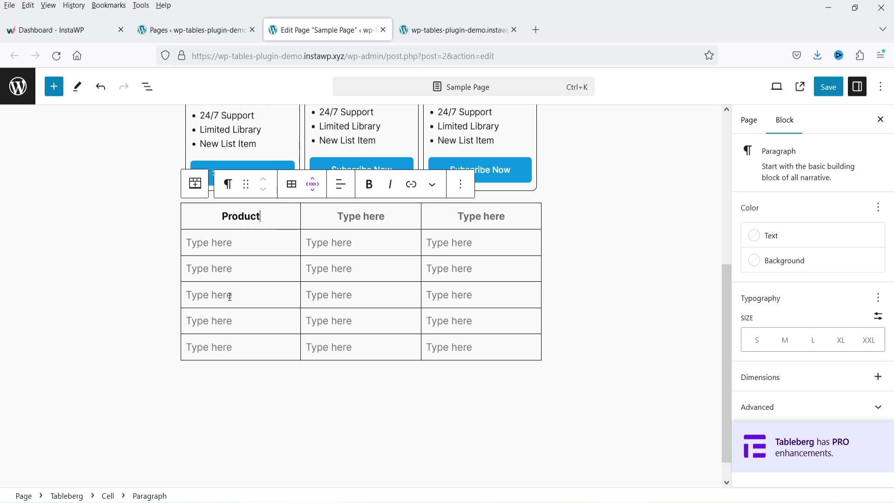
Enter "Image" and "Link" in the second and third header cells.
{"action": "left_click", "coordinate": [353, 221]}
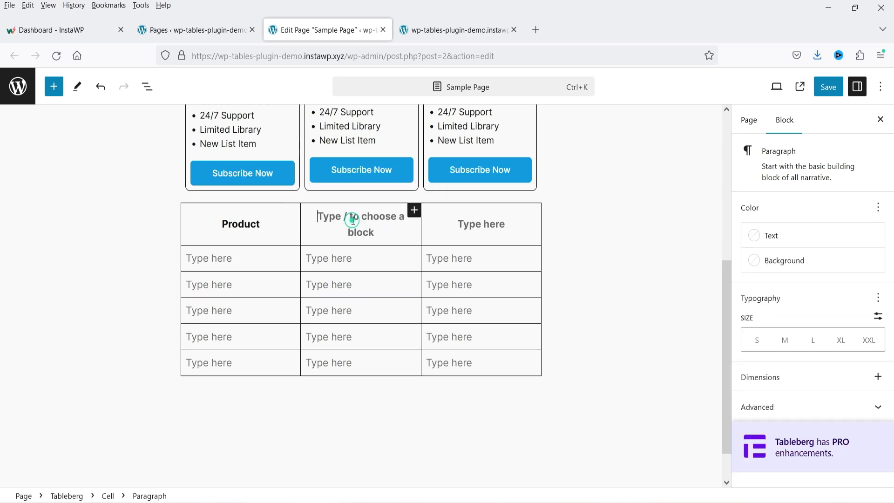
{"action": "left_click", "coordinate": [413, 210]}
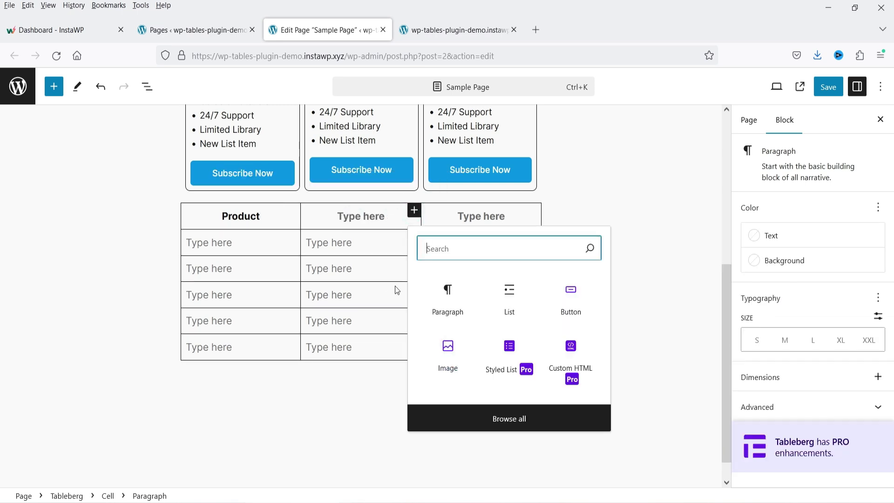
{"action": "left_click", "coordinate": [449, 305]}
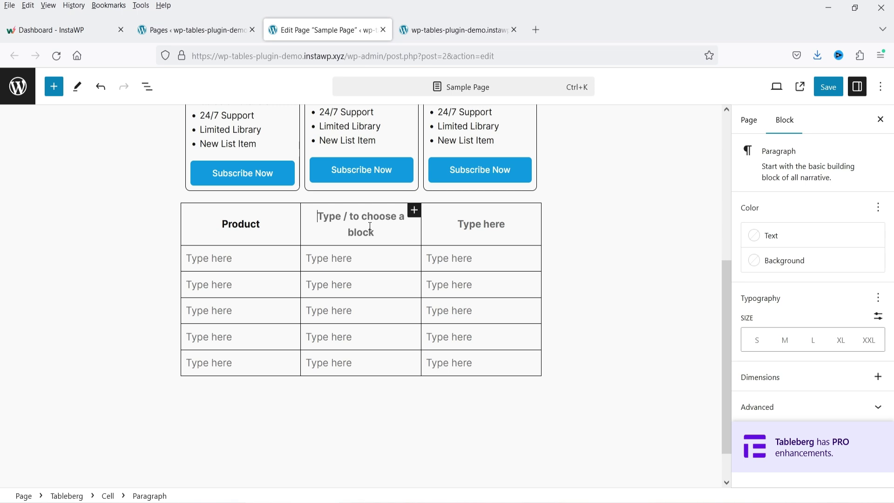
{"action": "type", "text": "Image"}
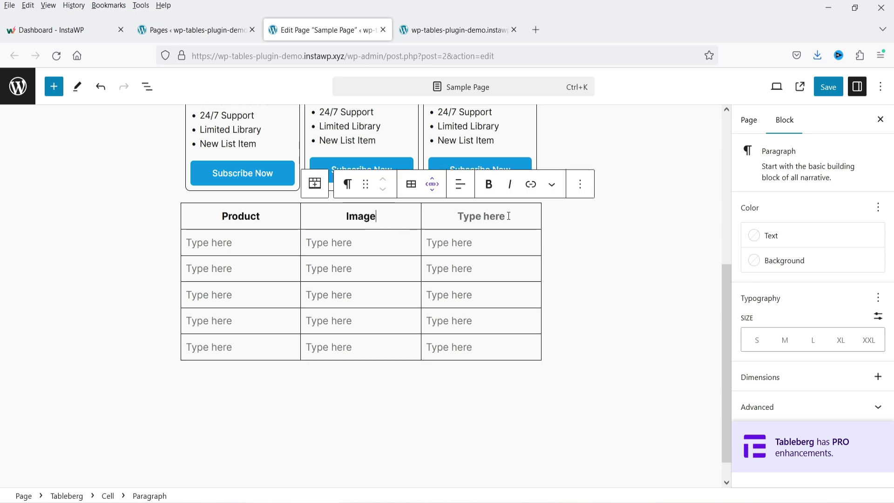
{"action": "left_click", "coordinate": [508, 215]}
{"action": "type", "text": "Link"}
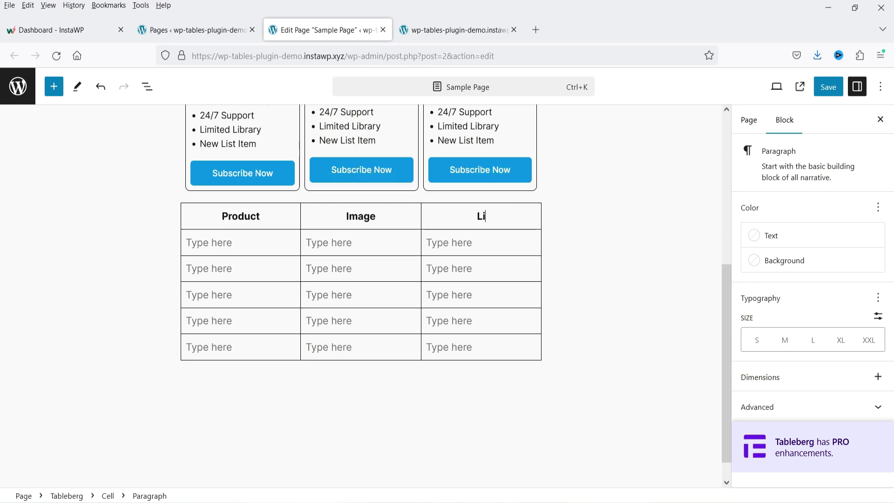
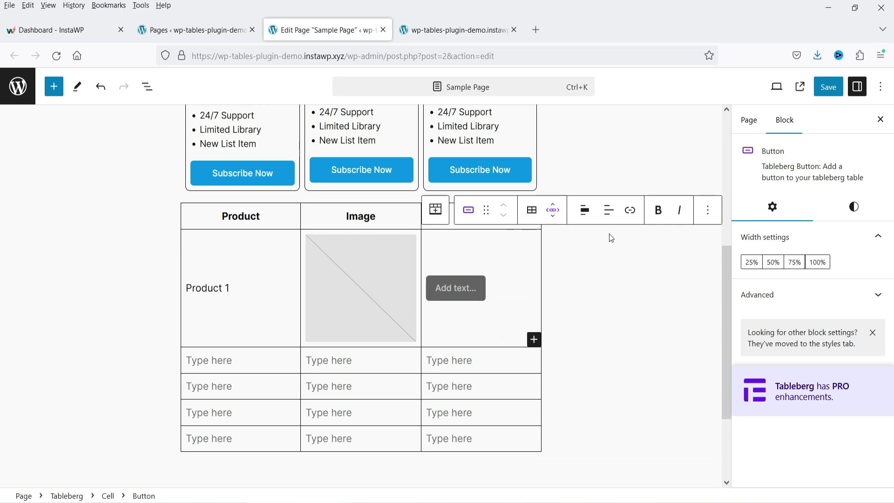
{"action": "left_click", "coordinate": [462, 293]}
{"action": "type", "text": "Click Here"}
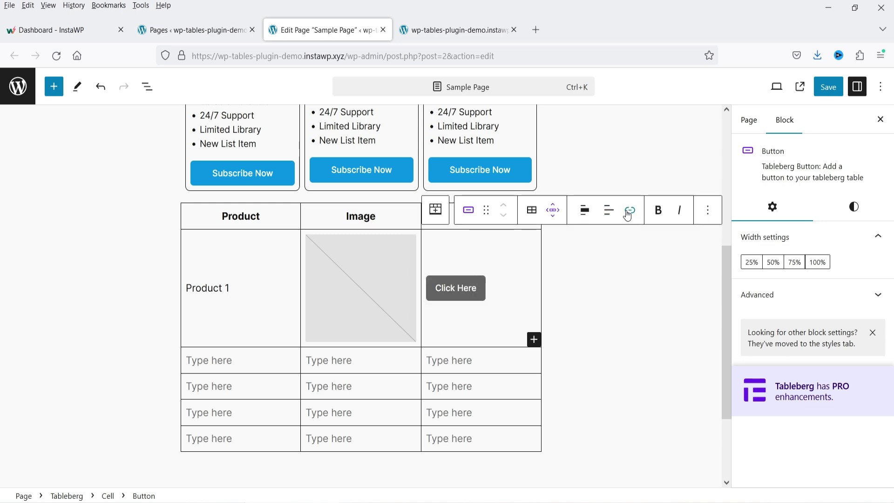
{"action": "left_click", "coordinate": [629, 211]}
{"action": "type", "text": "h"}
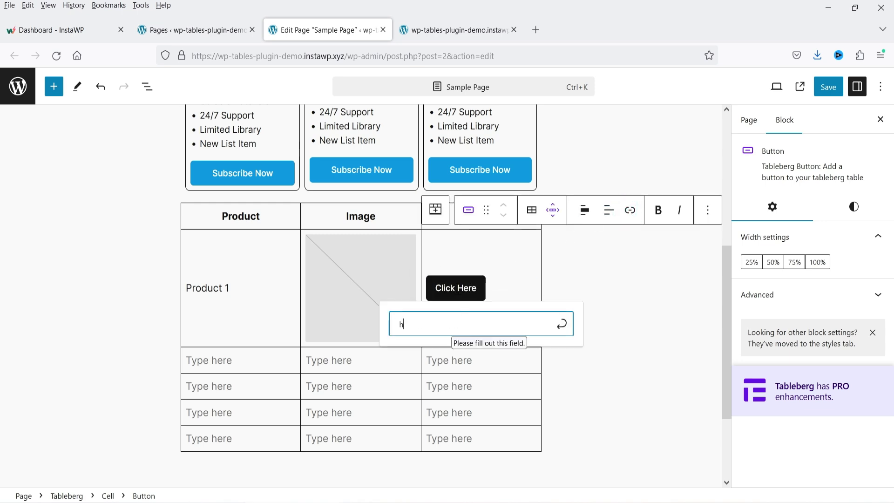
{"action": "type", "text": "ttps://"}
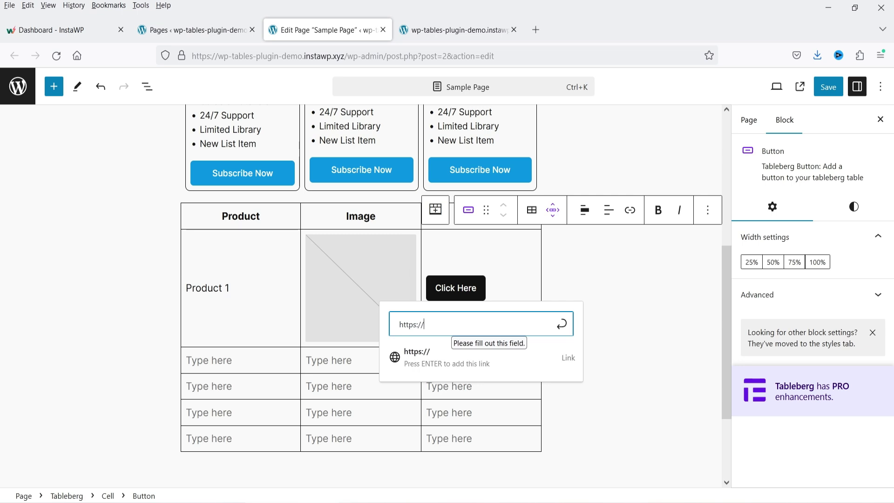
{"action": "type", "text": "google.com"}
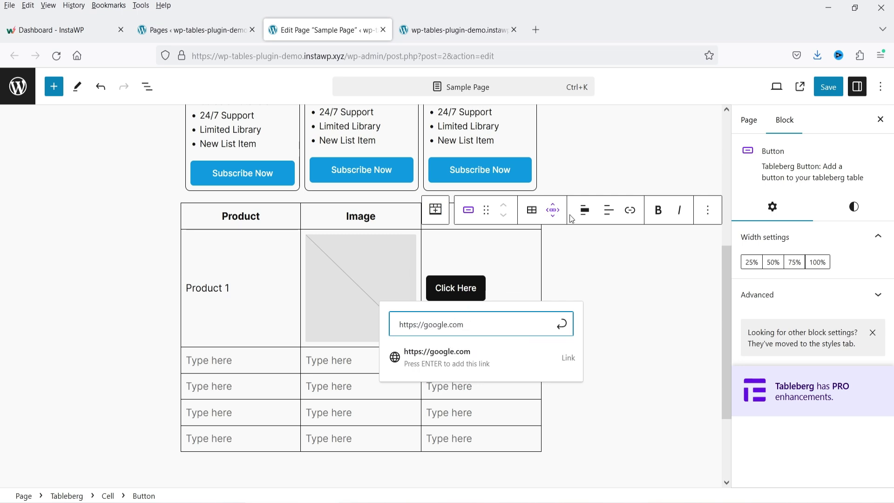
Try center alignment for the button's text and restore left alignment.
{"action": "left_click", "coordinate": [609, 210]}
{"action": "left_click", "coordinate": [621, 268]}
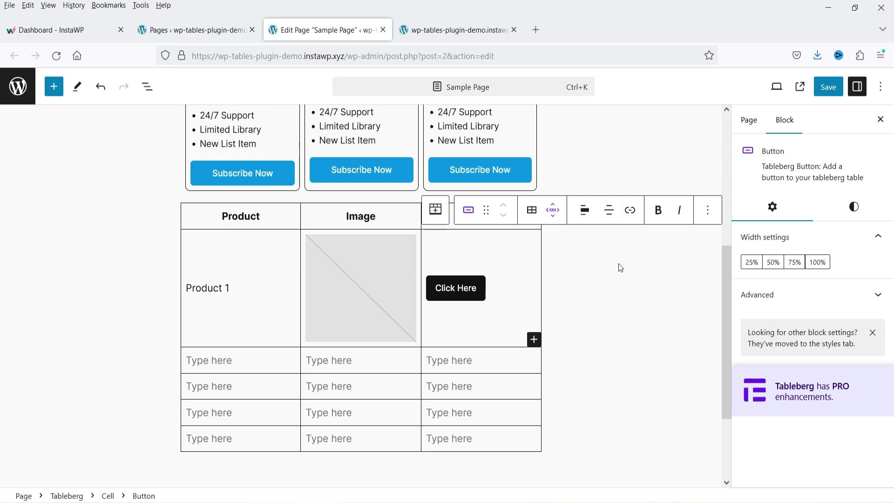
{"action": "left_click", "coordinate": [609, 211]}
{"action": "left_click", "coordinate": [619, 247]}
Center the "Click Here" button in its cell and set its background color to Vivid cyan blue.
{"action": "left_click", "coordinate": [585, 211]}
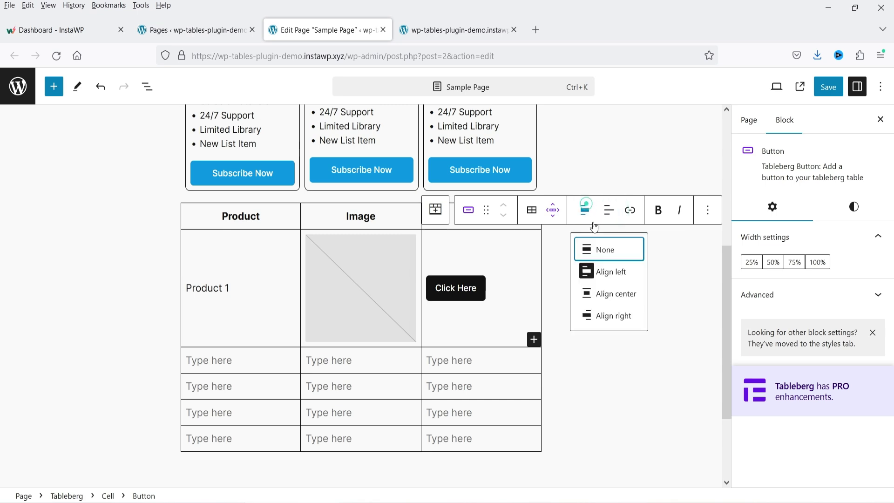
{"action": "left_click", "coordinate": [616, 293]}
{"action": "left_click", "coordinate": [854, 206]}
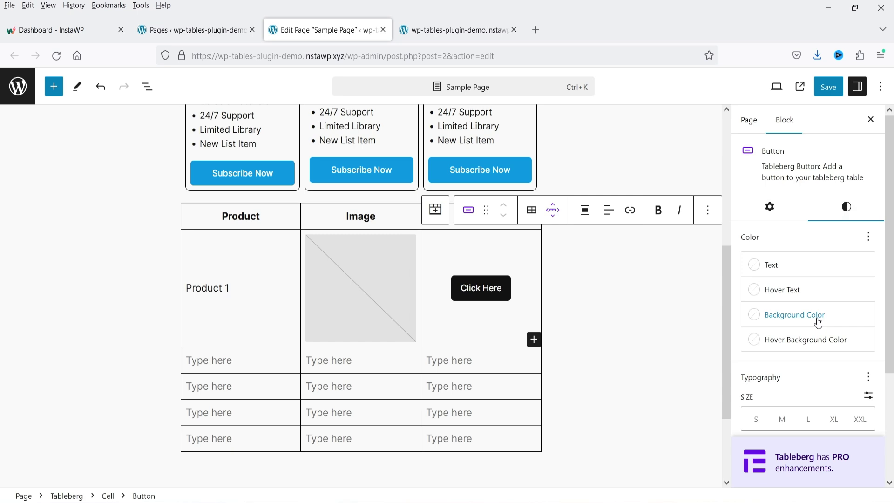
{"action": "left_click", "coordinate": [750, 317]}
{"action": "left_click", "coordinate": [853, 247]}
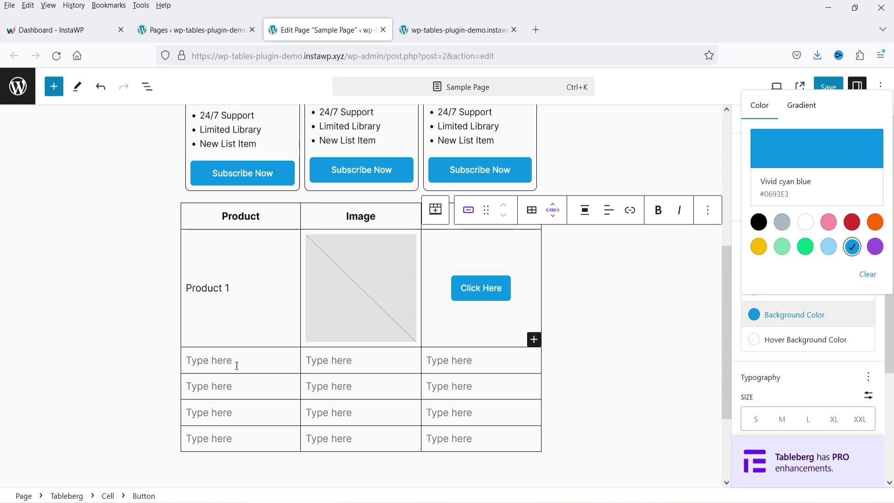
Copy the "Product 1" text into the first cell of the next row and change it to "Product 2".
{"action": "left_click", "coordinate": [254, 288]}
{"action": "triple_click", "coordinate": [259, 286]}
{"action": "key", "text": "ctrl+c"}
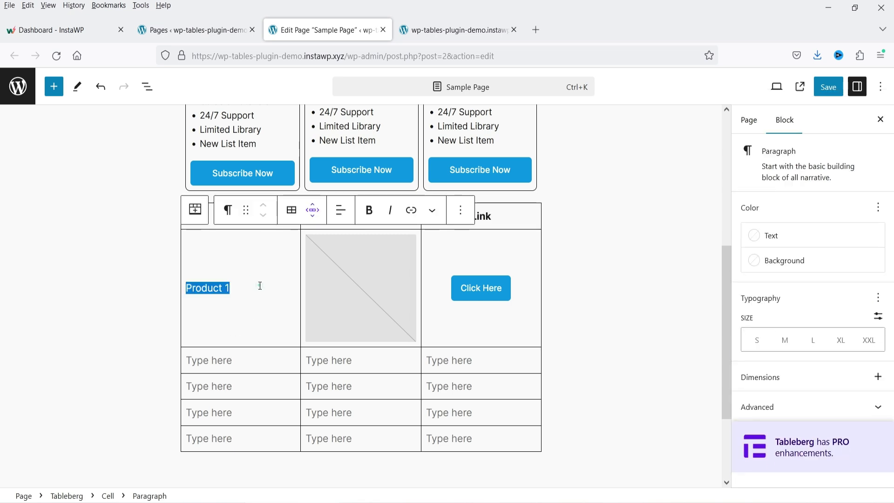
{"action": "left_click", "coordinate": [227, 360]}
{"action": "key", "text": "ctrl+v"}
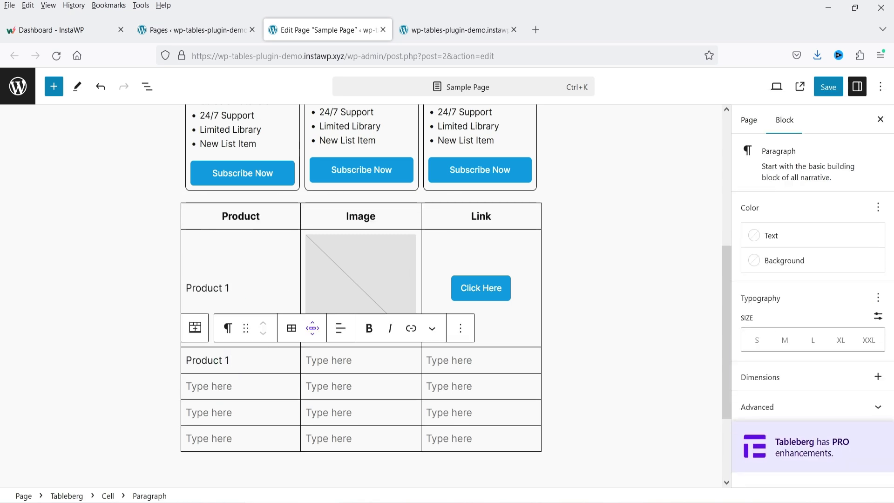
{"action": "key", "text": "BackSpace"}
{"action": "type", "text": "2"}
Insert an image block in the Image column cell of the Product 2 row.
{"action": "left_click", "coordinate": [359, 361]}
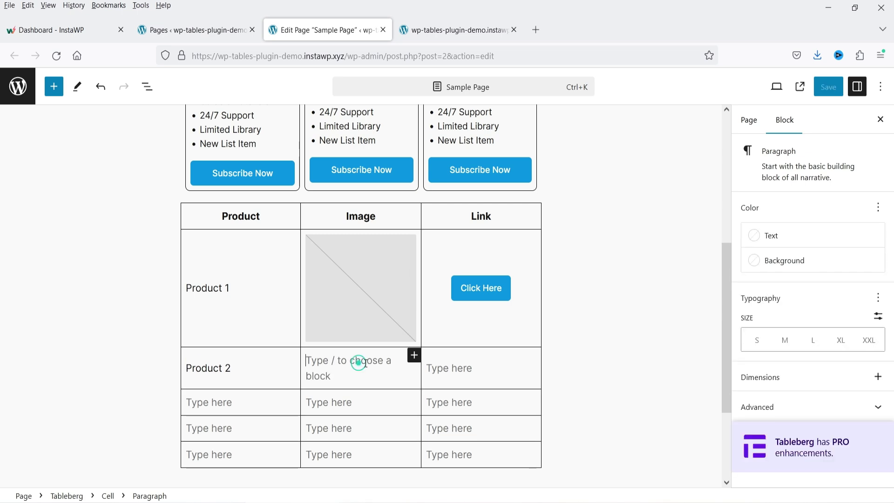
{"action": "left_click", "coordinate": [414, 356]}
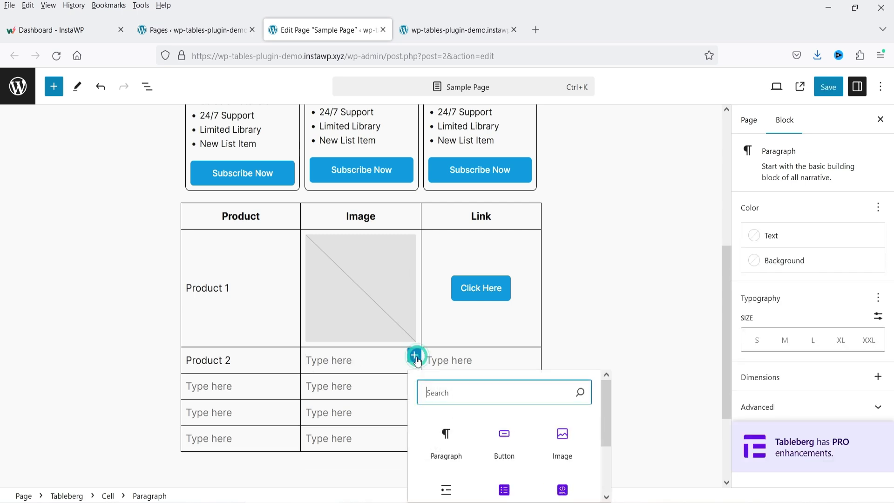
{"action": "left_click", "coordinate": [561, 446]}
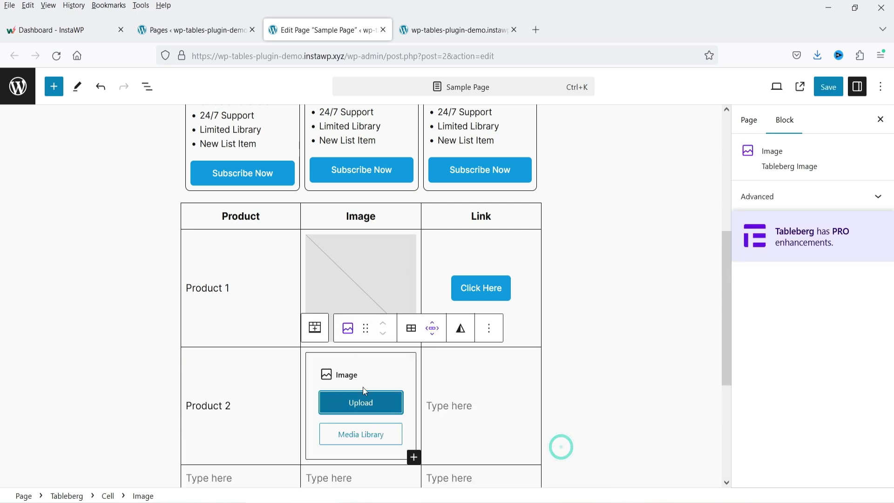
Add a button labeled "Click Here" to the Link cell of the Product 2 row and center it in the cell.
{"action": "left_click", "coordinate": [476, 410]}
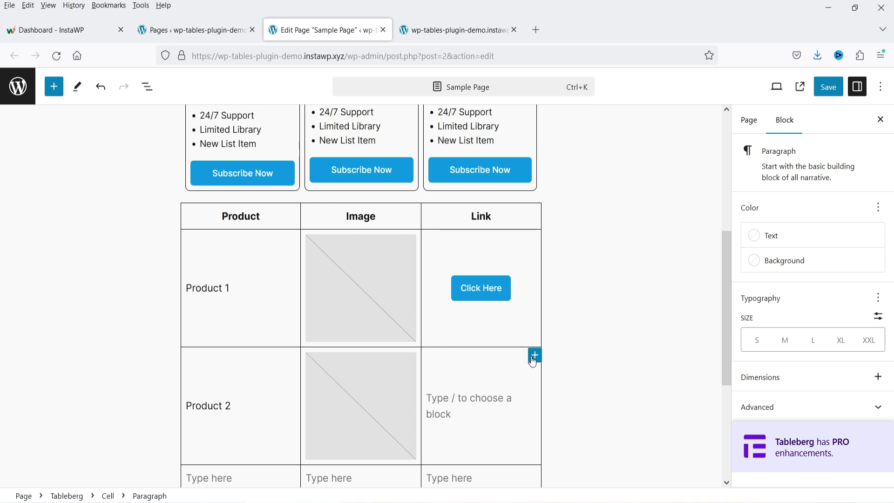
{"action": "left_click", "coordinate": [534, 356]}
{"action": "left_click", "coordinate": [686, 440]}
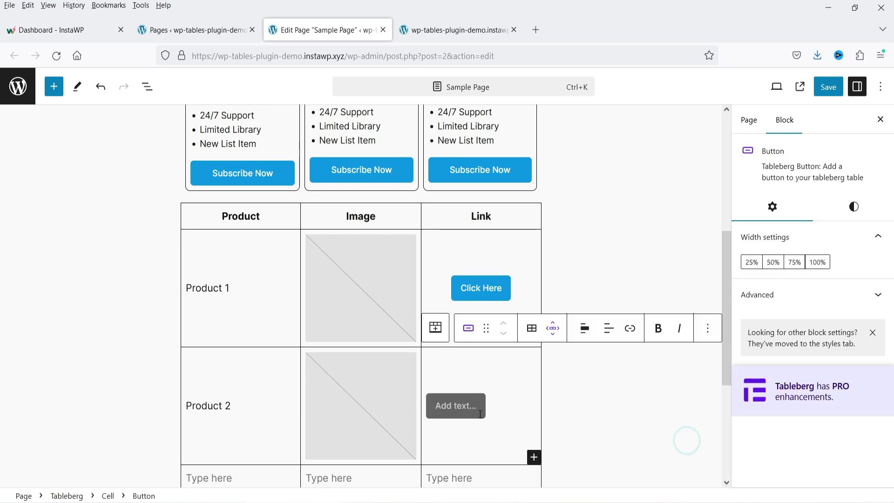
{"action": "type", "text": "Click Here"}
{"action": "left_click", "coordinate": [584, 319]}
{"action": "left_click", "coordinate": [607, 399]}
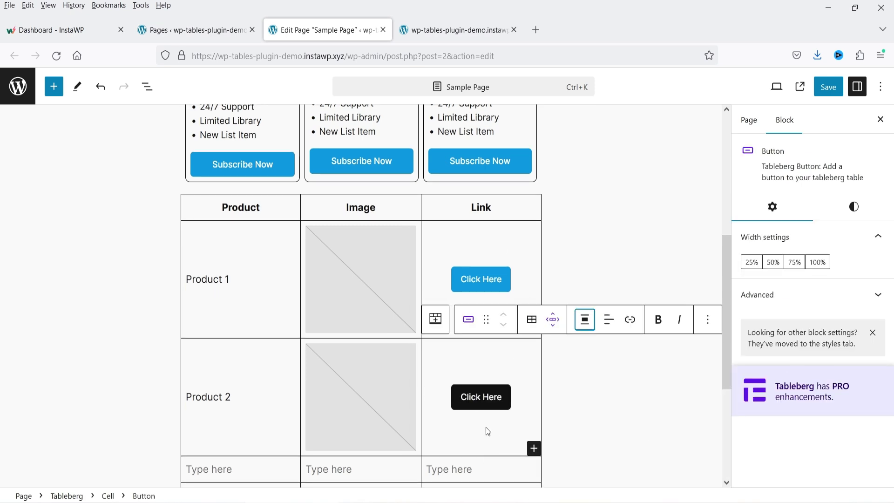
Select the whole product table and set its header background color to Vivid red.
{"action": "scroll", "coordinate": [489, 375], "scroll_direction": "down", "scroll_amount": 2}
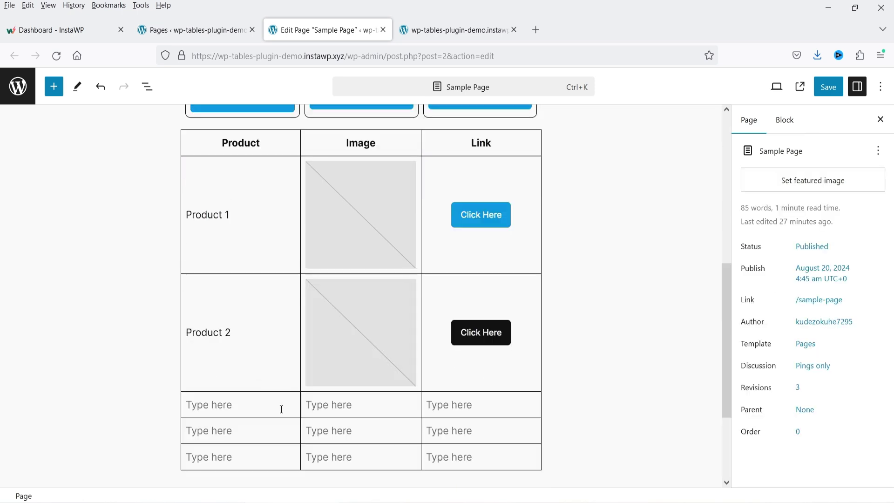
{"action": "scroll", "coordinate": [238, 159], "scroll_direction": "up", "scroll_amount": 2}
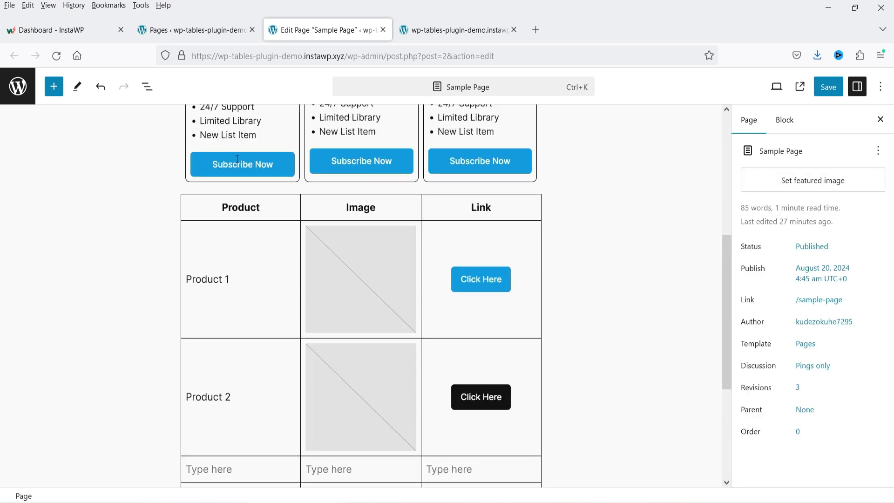
{"action": "left_click", "coordinate": [213, 200]}
{"action": "left_click", "coordinate": [197, 180]}
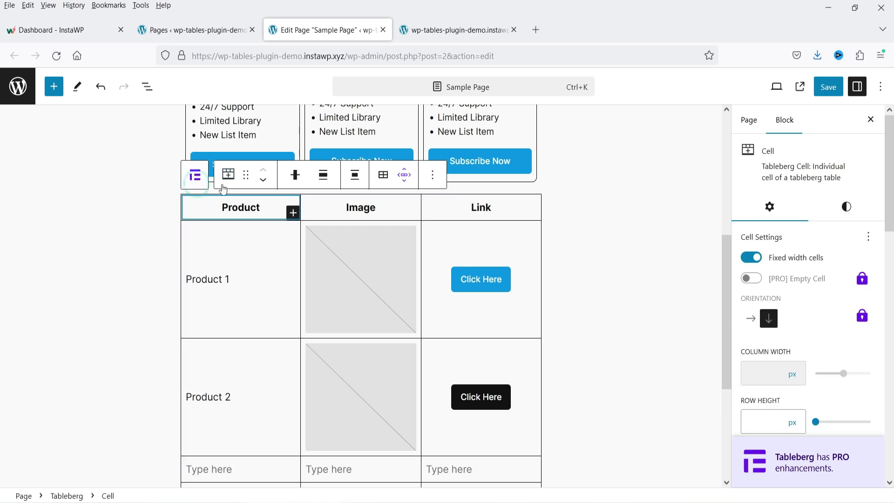
{"action": "left_click", "coordinate": [198, 181]}
{"action": "left_click", "coordinate": [848, 214]}
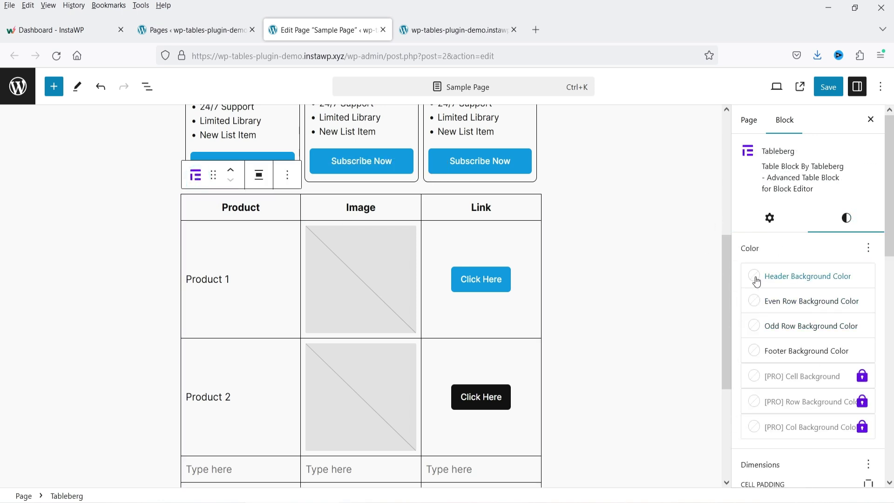
{"action": "left_click", "coordinate": [756, 277]}
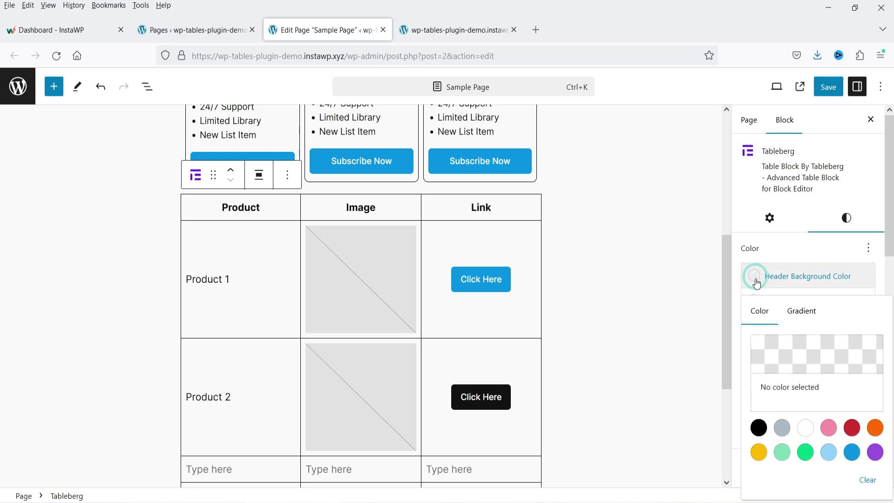
{"action": "left_click", "coordinate": [853, 428]}
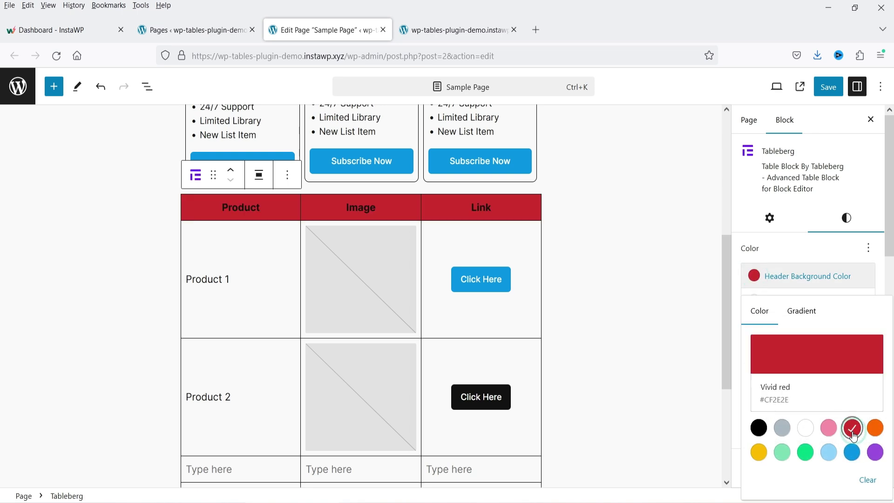
Set the table's even row background color to Light green cyan and its odd row background color to Pale cyan blue.
{"action": "left_click", "coordinate": [779, 276]}
{"action": "left_click", "coordinate": [750, 302]}
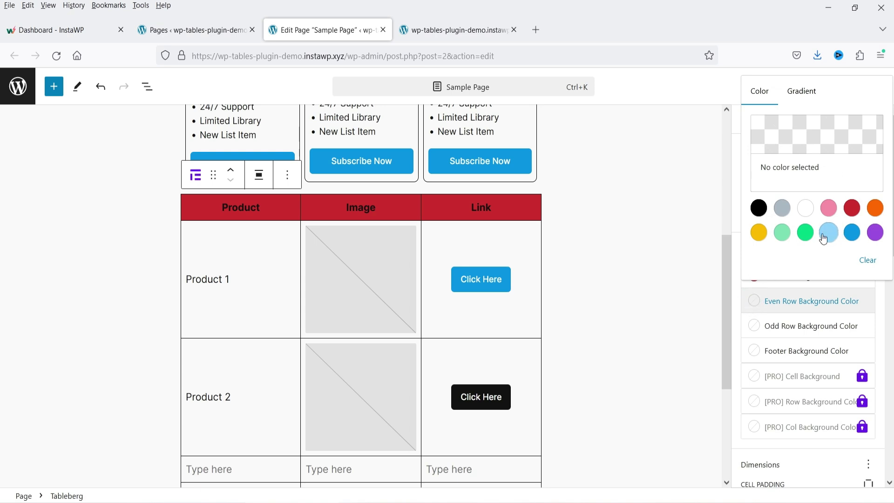
{"action": "left_click", "coordinate": [783, 232]}
{"action": "scroll", "coordinate": [331, 310], "scroll_direction": "down", "scroll_amount": 3}
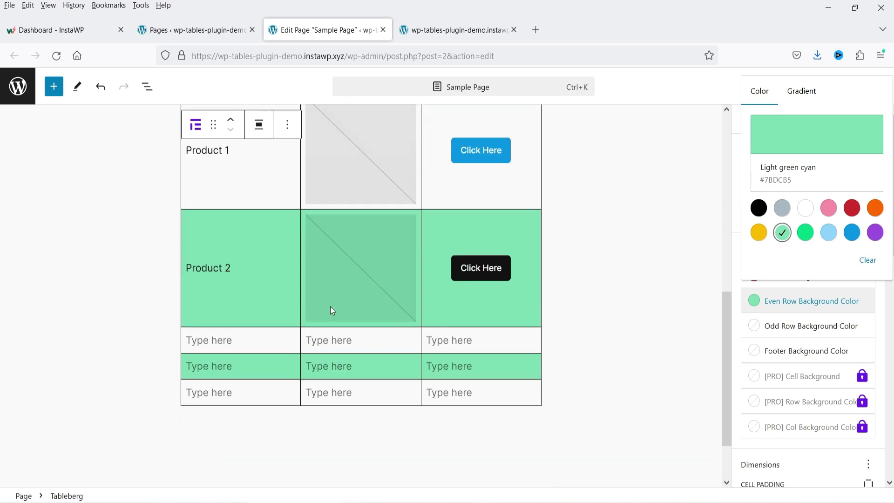
{"action": "left_click", "coordinate": [757, 325]}
{"action": "left_click", "coordinate": [829, 258]}
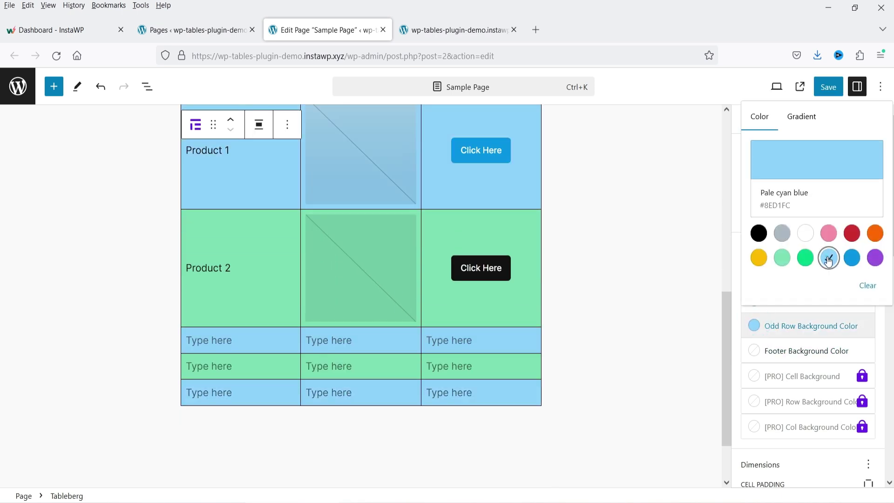
{"action": "scroll", "coordinate": [676, 328], "scroll_direction": "up", "scroll_amount": 5}
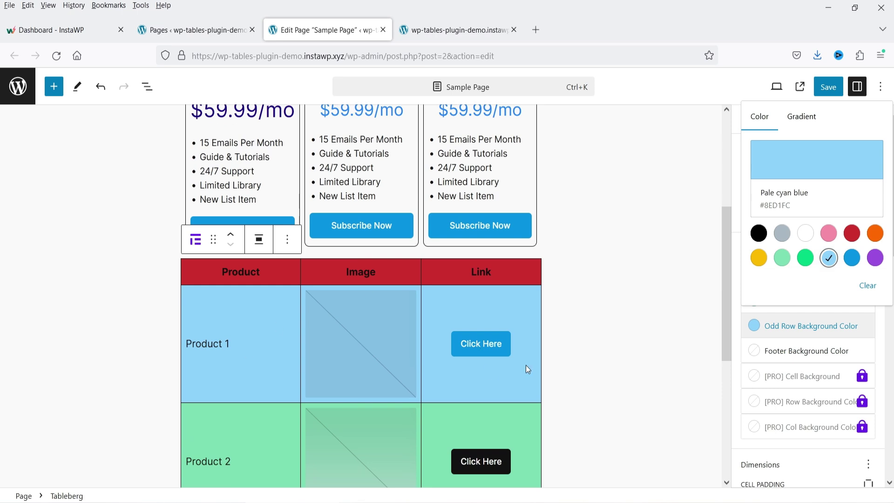
{"action": "scroll", "coordinate": [267, 332], "scroll_direction": "down", "scroll_amount": 3}
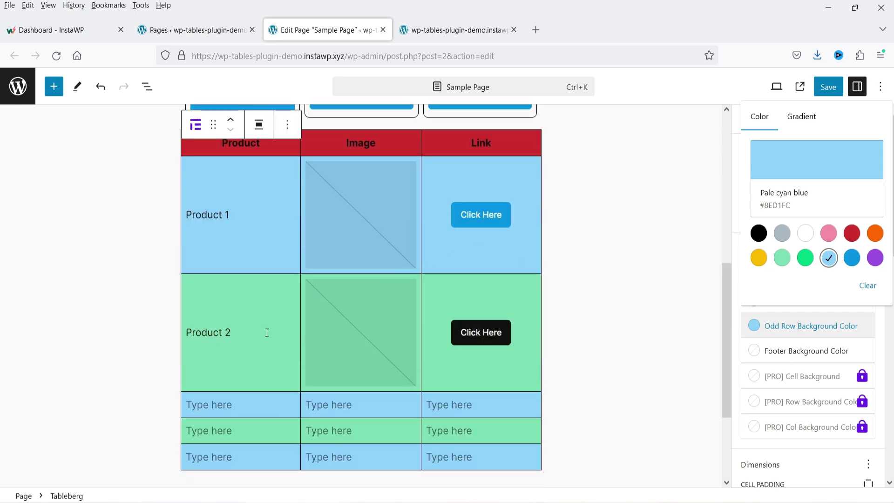
{"action": "left_click", "coordinate": [750, 352]}
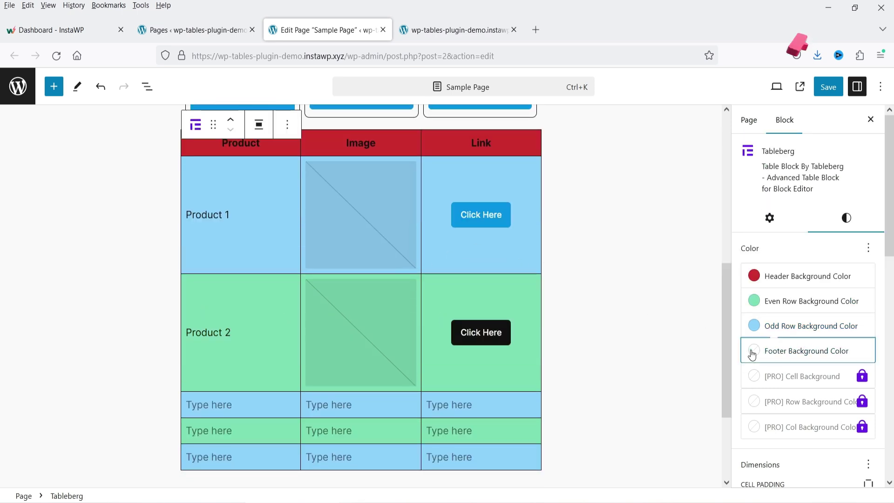
{"action": "left_click", "coordinate": [753, 353]}
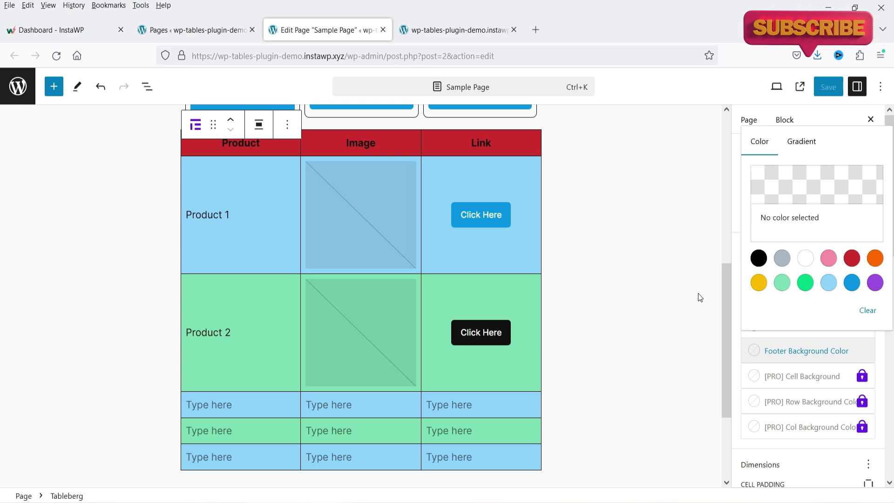
{"action": "left_click", "coordinate": [729, 295]}
Set the product table's vertical and horizontal cell padding to 1 and both cell spacing values to 1.
{"action": "scroll", "coordinate": [799, 350], "scroll_direction": "down", "scroll_amount": 2}
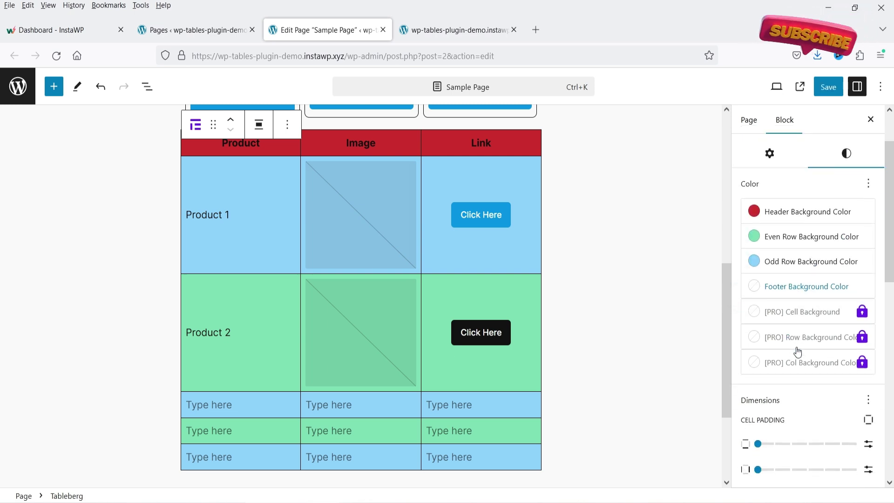
{"action": "scroll", "coordinate": [816, 369], "scroll_direction": "down", "scroll_amount": 4}
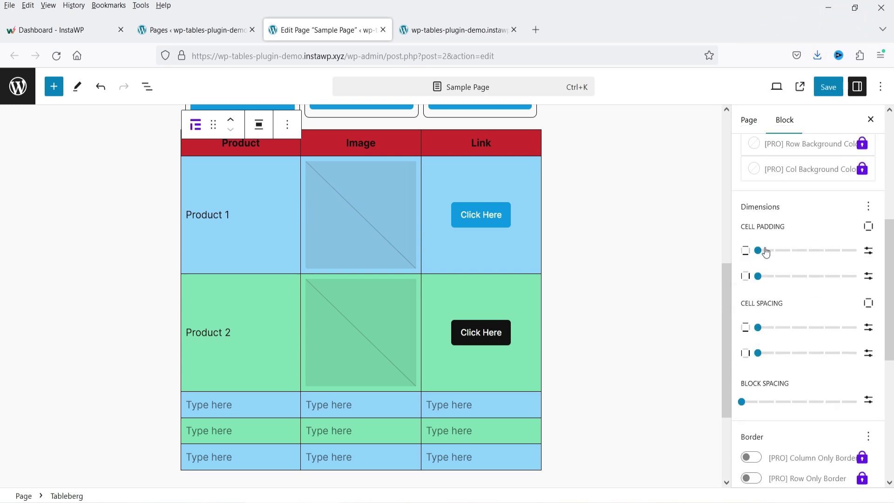
{"action": "left_click", "coordinate": [774, 254]}
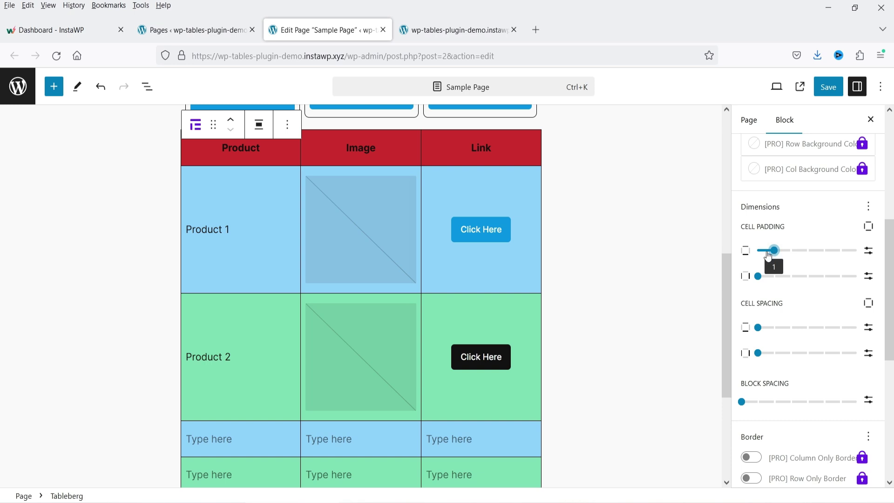
{"action": "left_click", "coordinate": [767, 278]}
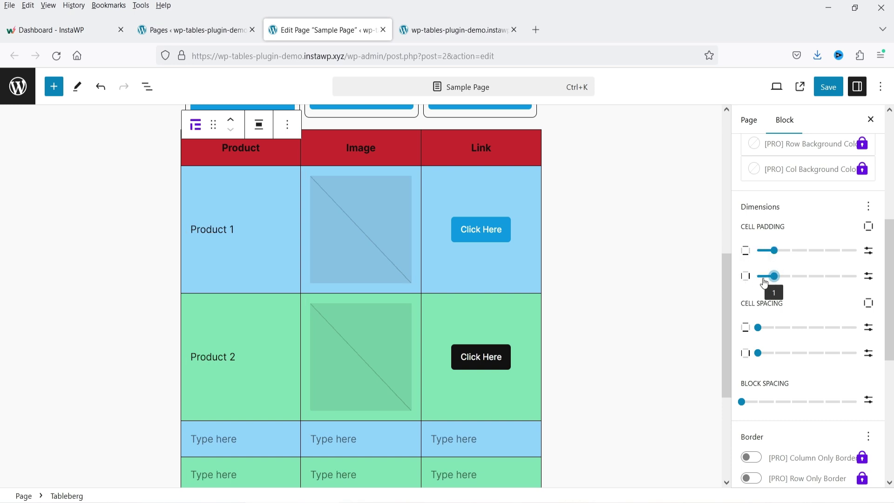
{"action": "left_click", "coordinate": [772, 329]}
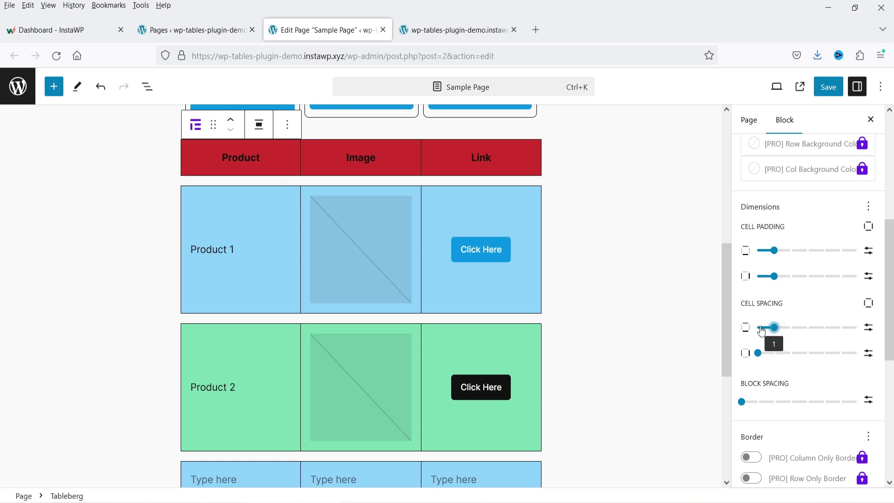
{"action": "left_click", "coordinate": [773, 354]}
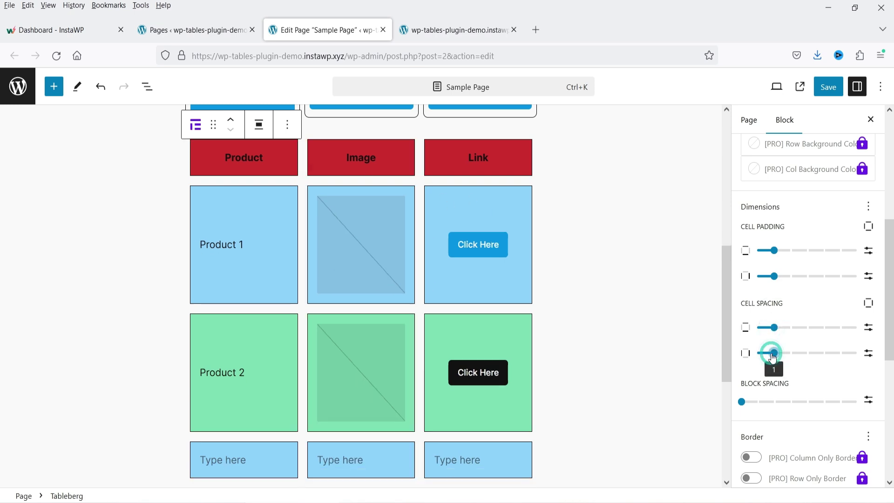
Set the product table's outer border width to 0 px and its border radius to 21 px.
{"action": "scroll", "coordinate": [877, 319], "scroll_direction": "down", "scroll_amount": 4}
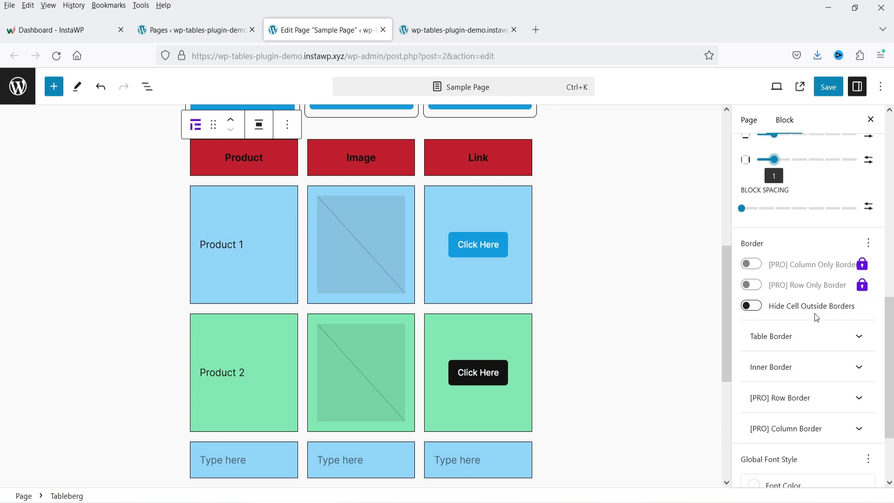
{"action": "left_click", "coordinate": [794, 336]}
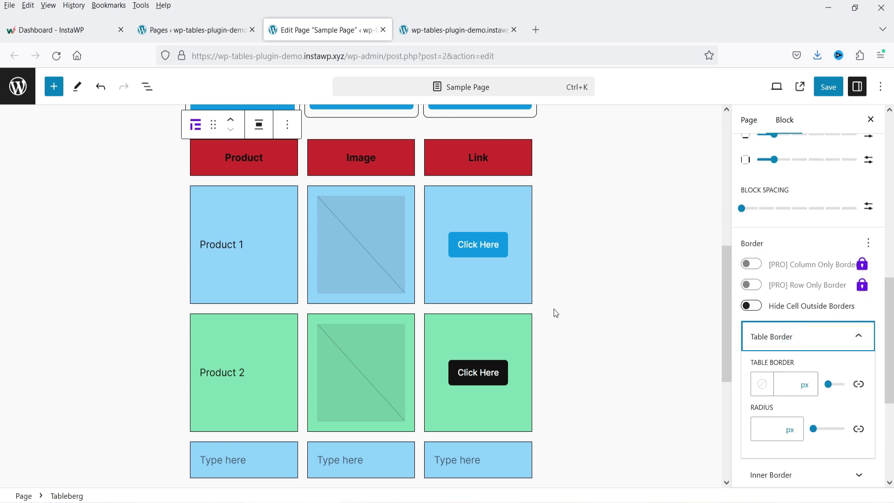
{"action": "scroll", "coordinate": [871, 344], "scroll_direction": "down", "scroll_amount": 2}
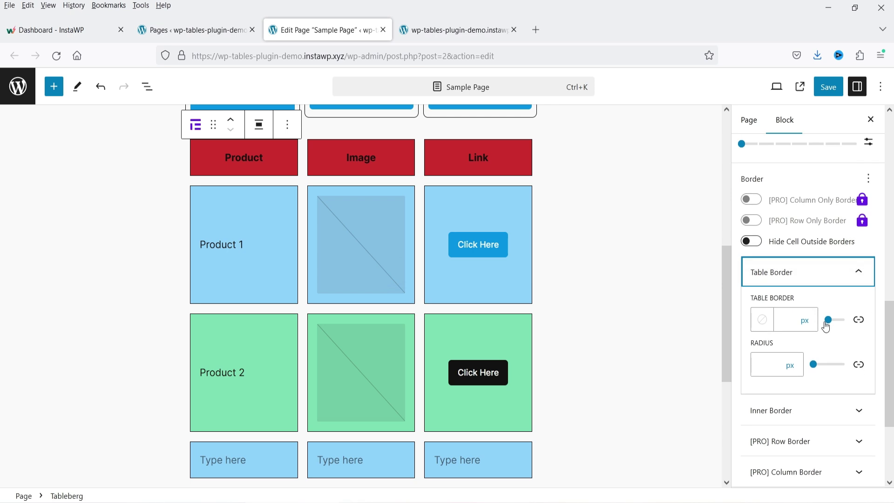
{"action": "left_click", "coordinate": [829, 320]}
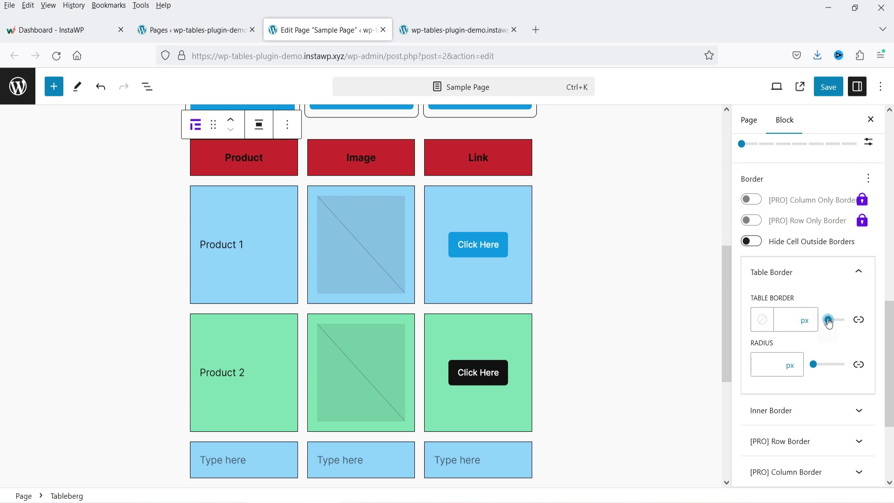
{"action": "left_click_drag", "start_coordinate": [831, 321], "coordinate": [827, 326]}
{"action": "left_click", "coordinate": [815, 364]}
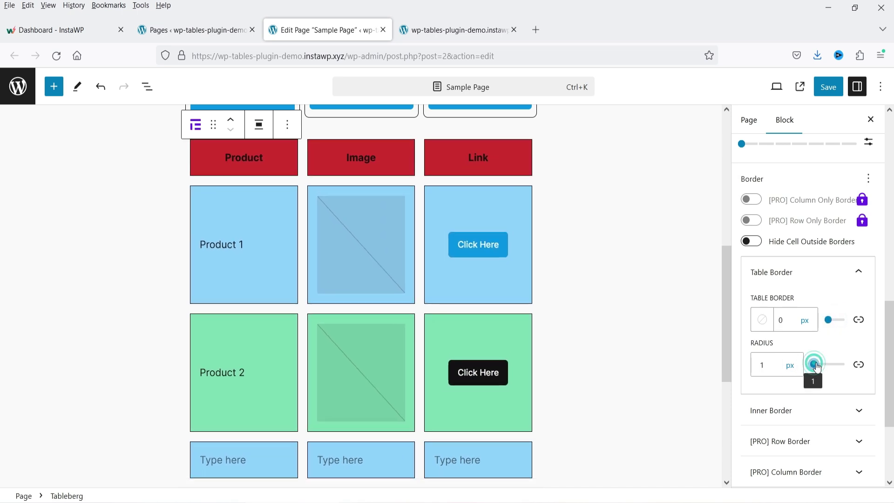
{"action": "left_click_drag", "start_coordinate": [816, 365], "coordinate": [819, 364]}
{"action": "scroll", "coordinate": [681, 325], "scroll_direction": "up", "scroll_amount": 2}
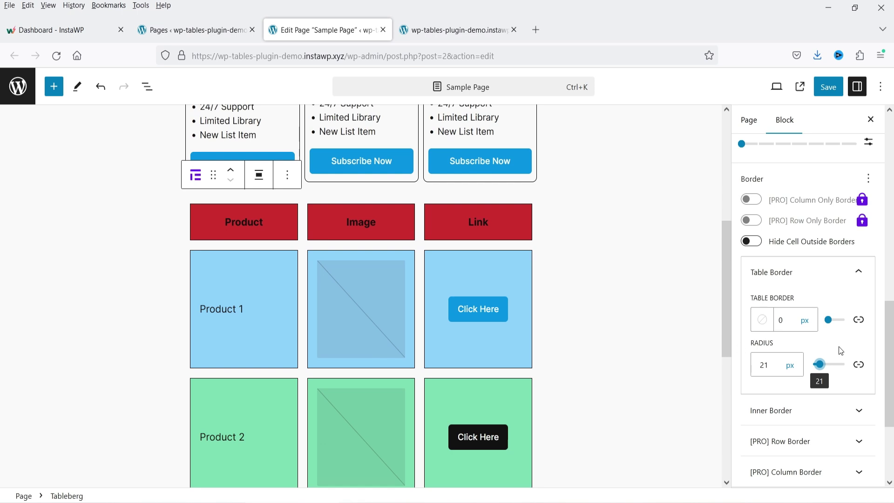
Try a 4 px inner border on the table's cells and set the inner border width to 0 px.
{"action": "scroll", "coordinate": [839, 348], "scroll_direction": "down", "scroll_amount": 3}
{"action": "left_click", "coordinate": [799, 294]}
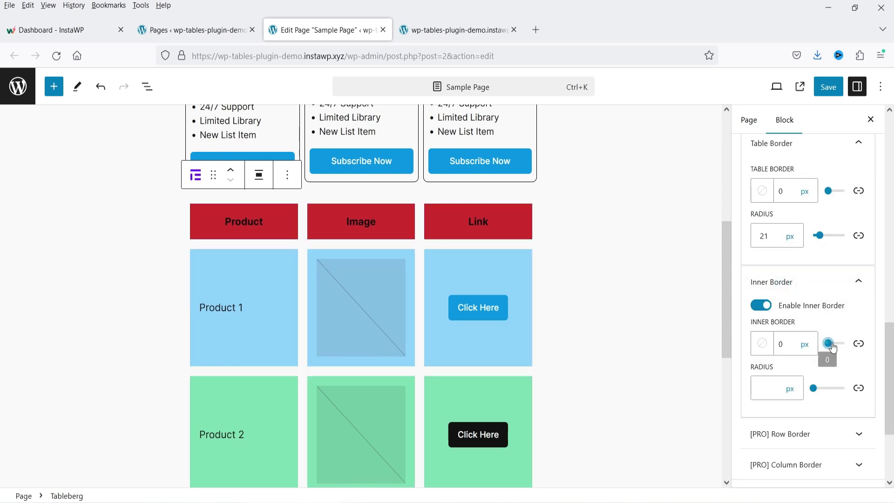
{"action": "left_click_drag", "start_coordinate": [828, 346], "coordinate": [831, 349]}
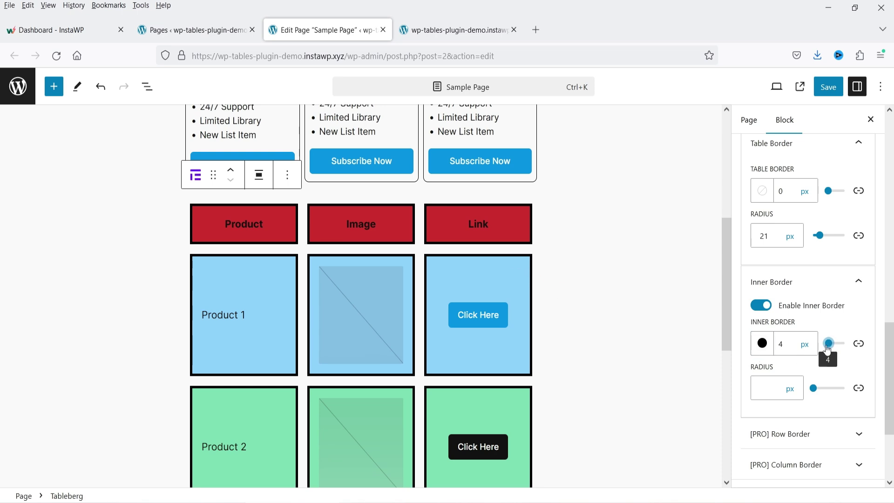
{"action": "left_click_drag", "start_coordinate": [829, 343], "coordinate": [826, 348]}
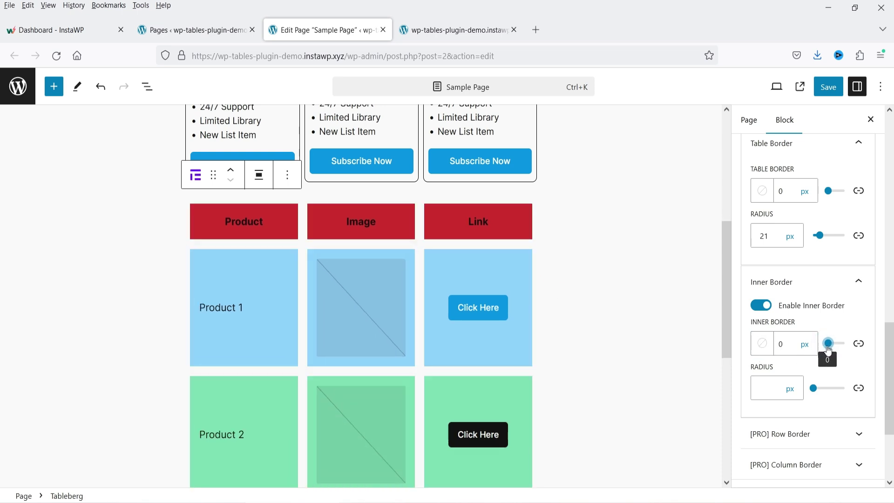
{"action": "scroll", "coordinate": [847, 405], "scroll_direction": "down", "scroll_amount": 2}
{"action": "scroll", "coordinate": [847, 405], "scroll_direction": "down", "scroll_amount": 1}
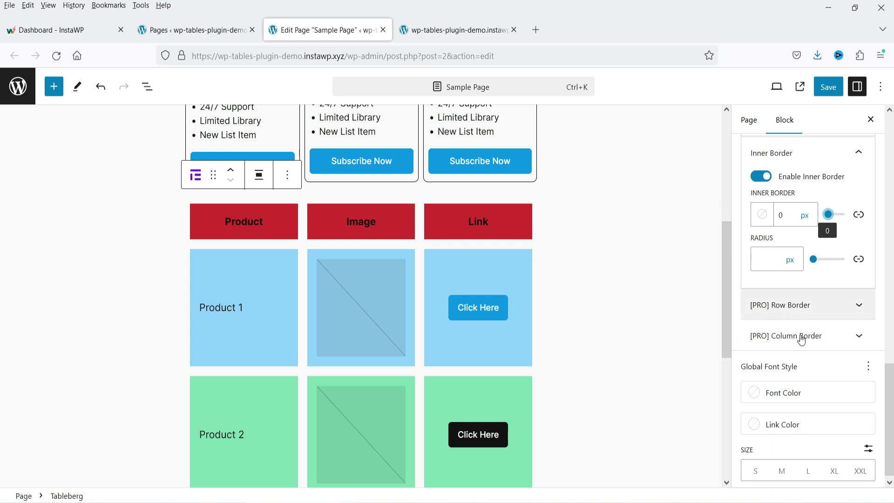
Set the product table's global font color to Base / Two and its link color to Accent / Three.
{"action": "scroll", "coordinate": [810, 344], "scroll_direction": "down", "scroll_amount": 1}
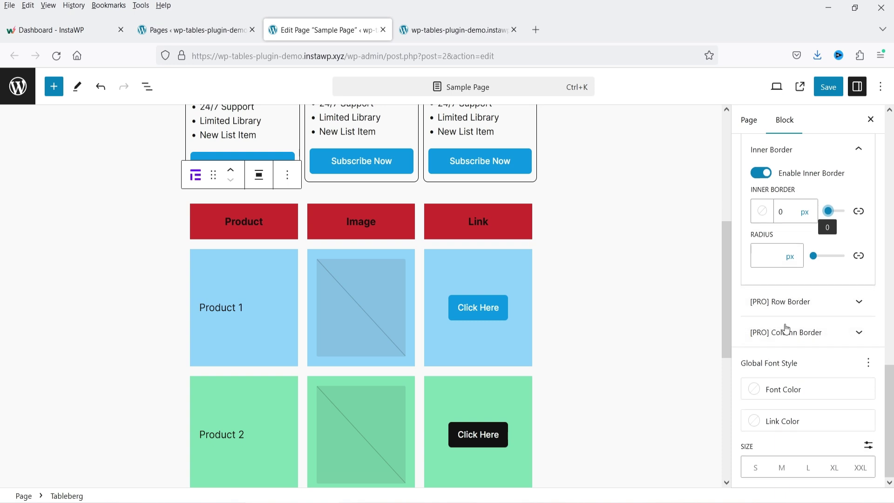
{"action": "left_click", "coordinate": [759, 389]}
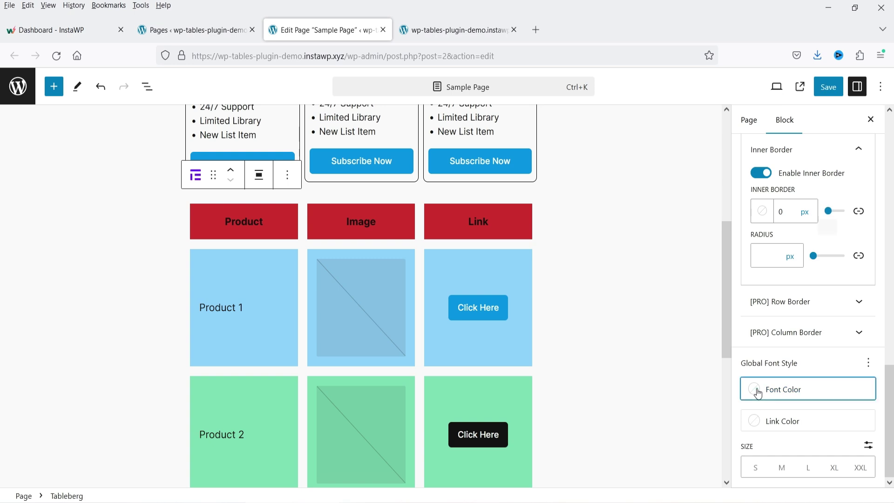
{"action": "left_click", "coordinate": [777, 303]}
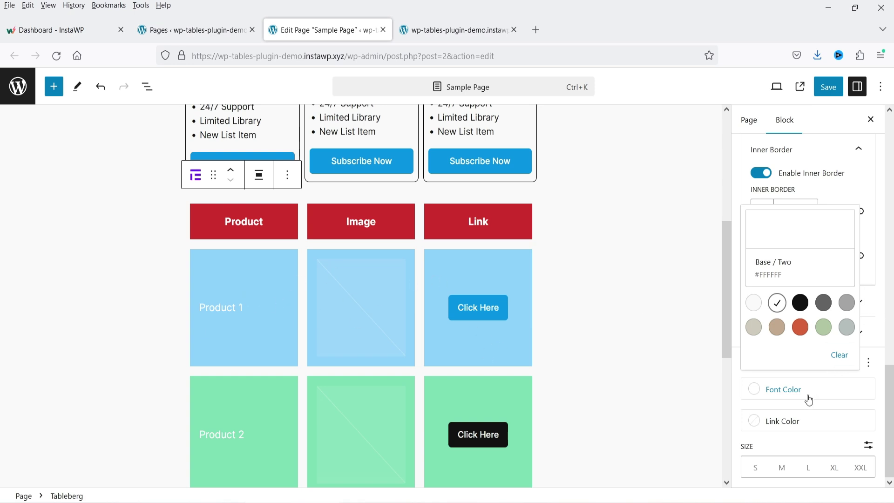
{"action": "left_click", "coordinate": [750, 422]}
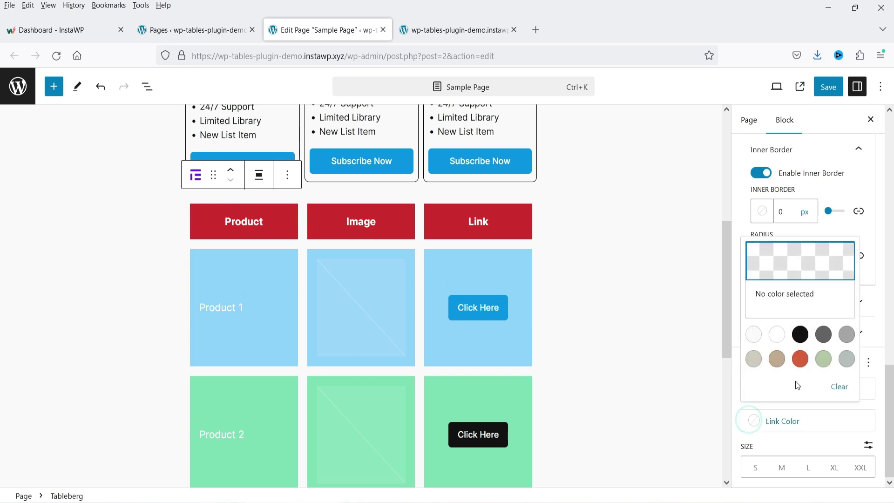
{"action": "left_click", "coordinate": [802, 360]}
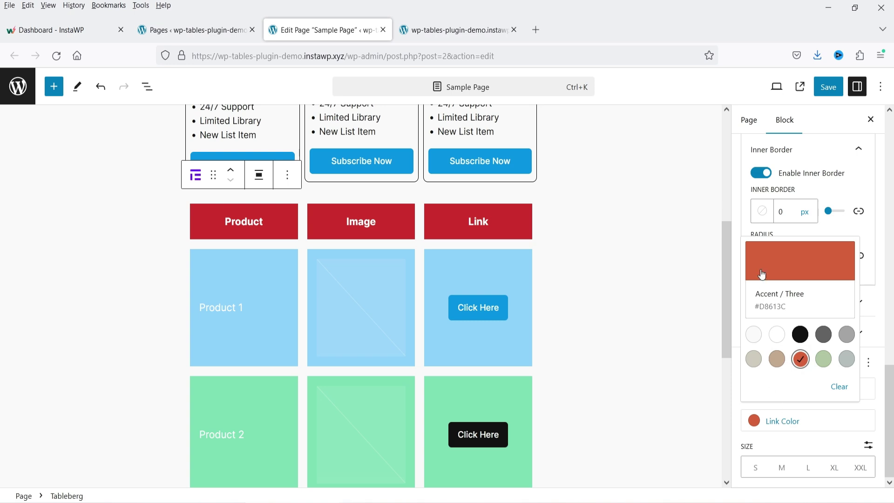
{"action": "left_click", "coordinate": [737, 237]}
Set the product table's even row background color to Vivid cyan blue and its odd row background color to Luminous vivid orange.
{"action": "scroll", "coordinate": [811, 197], "scroll_direction": "up", "scroll_amount": 10}
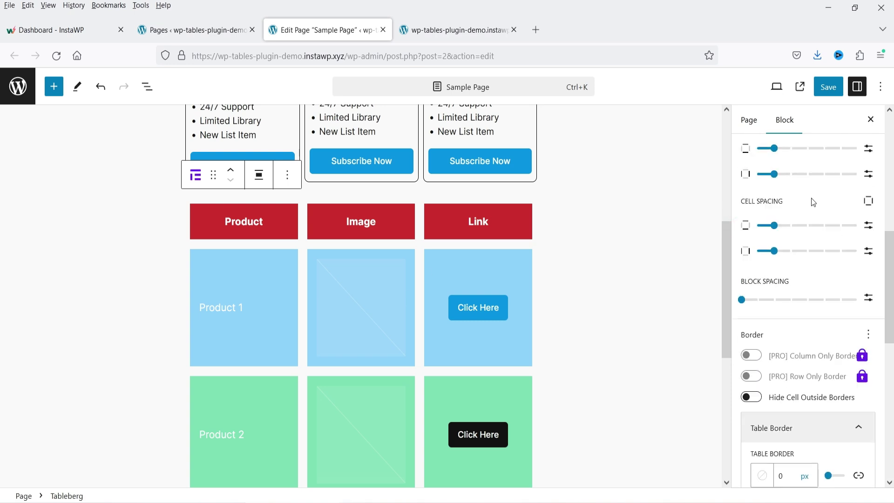
{"action": "left_click", "coordinate": [791, 301]}
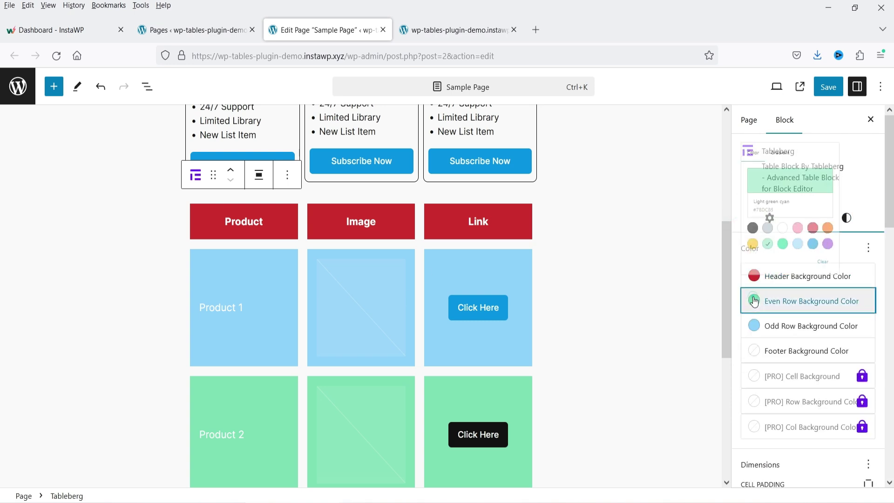
{"action": "left_click", "coordinate": [853, 233]}
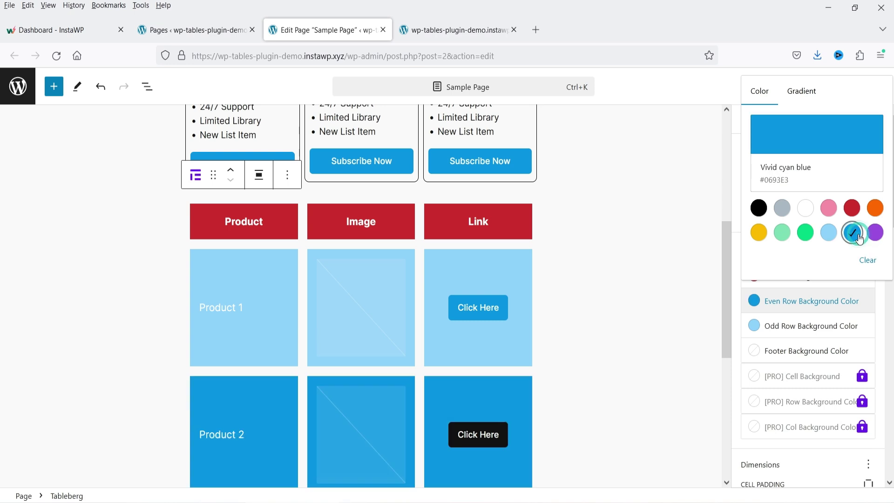
{"action": "left_click", "coordinate": [766, 325]}
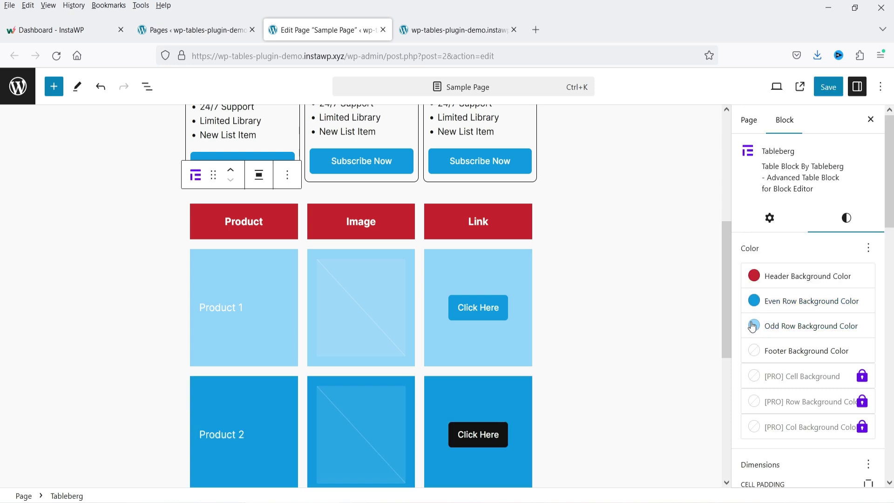
{"action": "left_click", "coordinate": [764, 325]}
{"action": "left_click", "coordinate": [853, 234]}
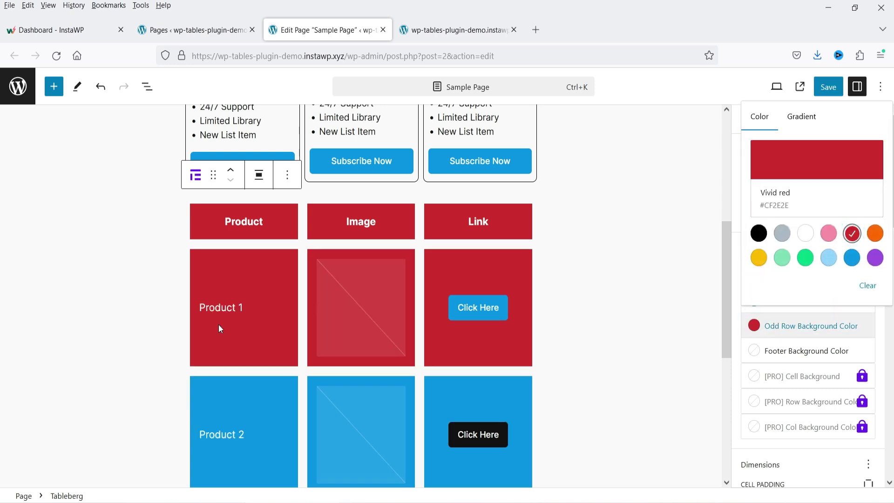
{"action": "left_click", "coordinate": [875, 233]}
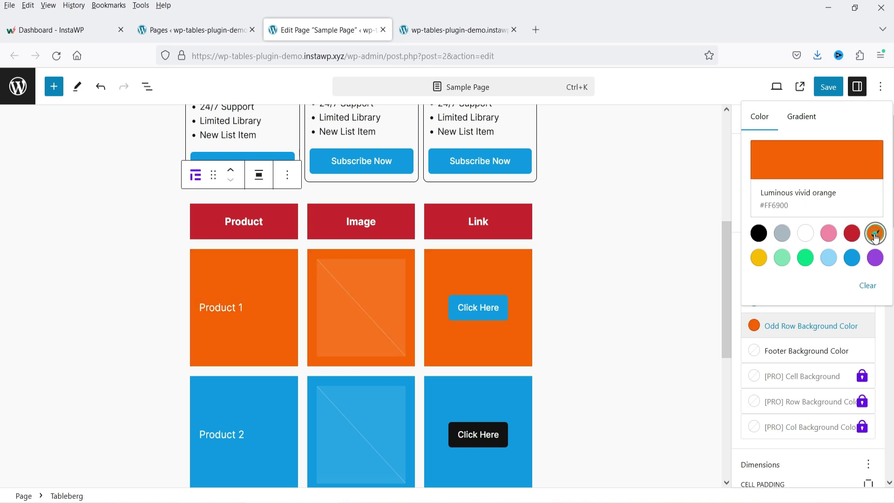
{"action": "left_click", "coordinate": [654, 309]}
Check the recolored product table and save the Sample Page.
{"action": "scroll", "coordinate": [533, 318], "scroll_direction": "up", "scroll_amount": 1}
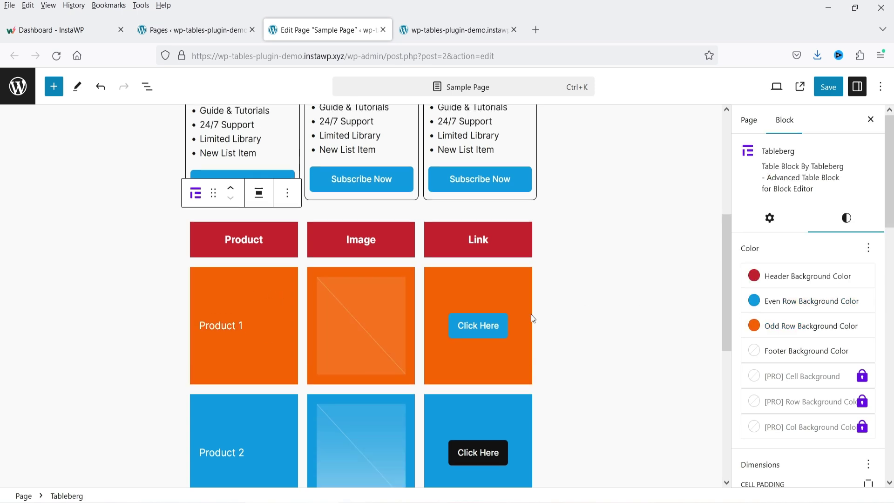
{"action": "scroll", "coordinate": [535, 317], "scroll_direction": "down", "scroll_amount": 5}
{"action": "key", "text": "ctrl+s"}
Upload tableberg-pro-latest.zip as a new plugin on the WordPress site and install it.
{"action": "left_click", "coordinate": [174, 31]}
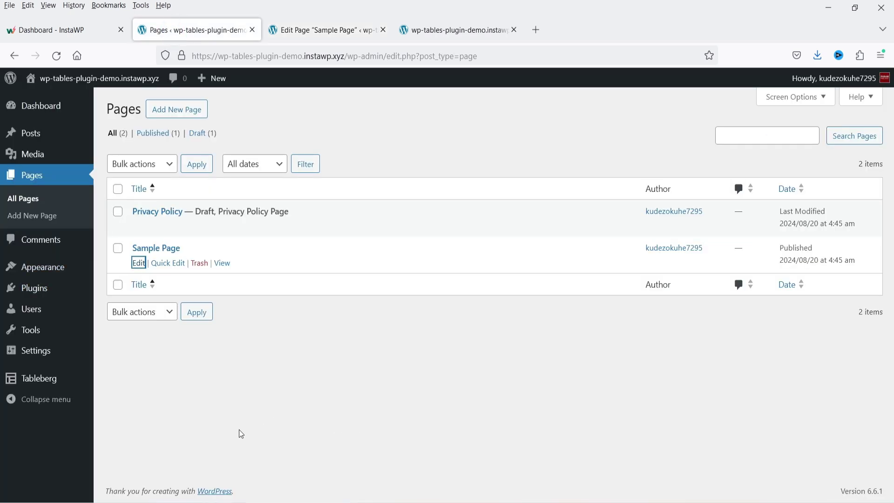
{"action": "mouse_move", "coordinate": [28, 289]}
{"action": "left_click", "coordinate": [132, 308]}
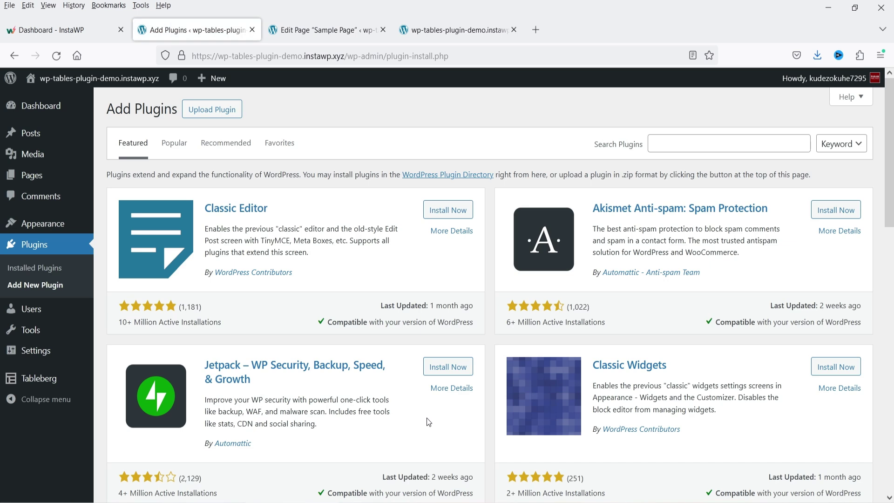
{"action": "left_click", "coordinate": [212, 111]}
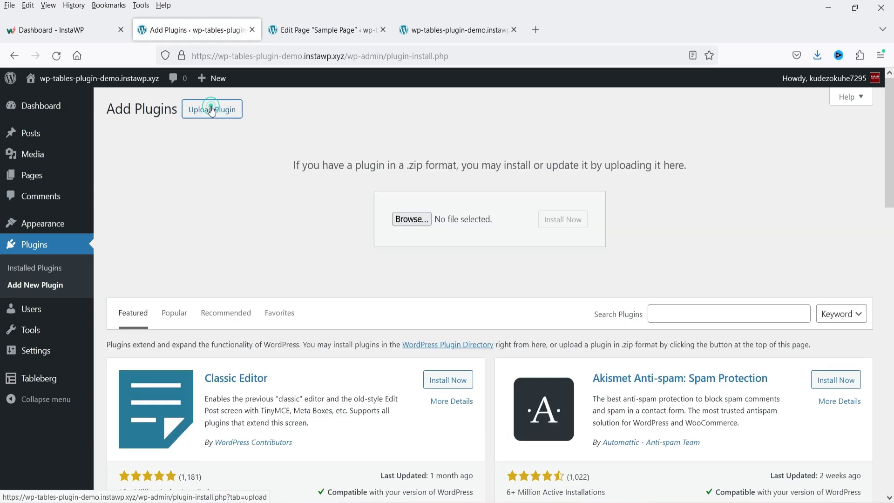
{"action": "left_click", "coordinate": [411, 220]}
{"action": "double_click", "coordinate": [289, 118]}
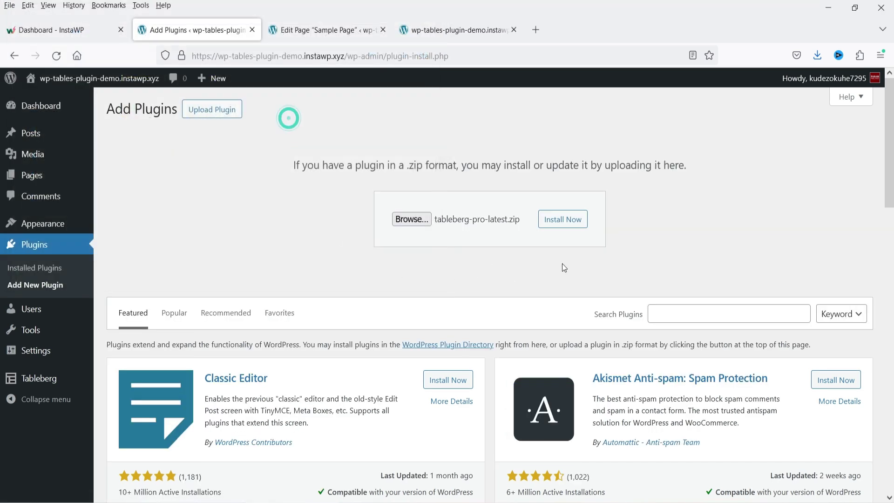
{"action": "left_click", "coordinate": [563, 219]}
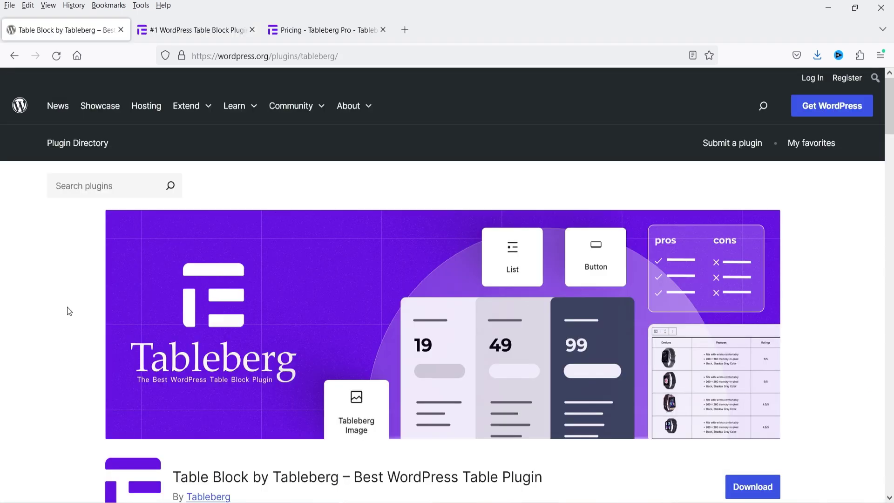
Compare the Basic and Pro plans on Tableberg's pricing page.
{"action": "left_click", "coordinate": [298, 30]}
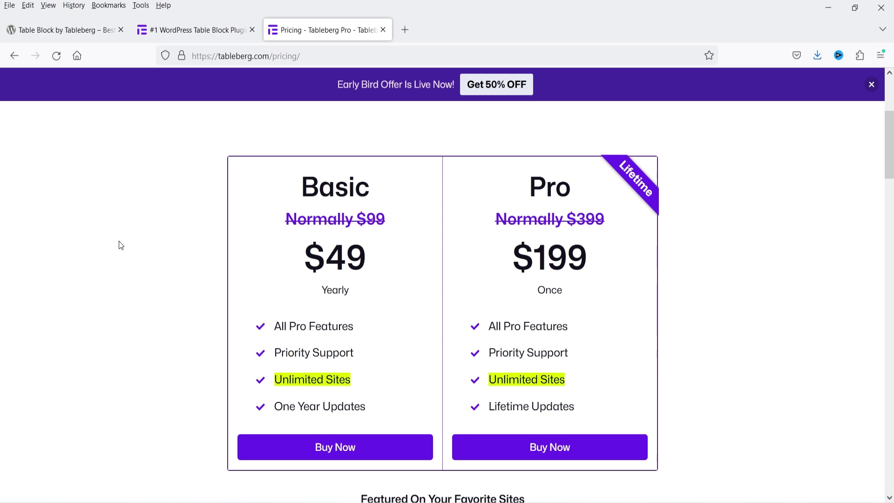
{"action": "scroll", "coordinate": [766, 280], "scroll_direction": "up", "scroll_amount": 2}
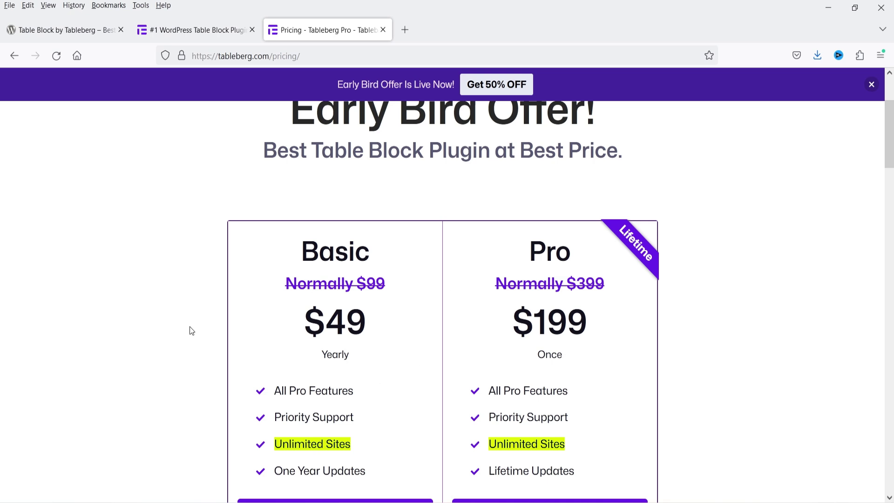
{"action": "scroll", "coordinate": [353, 328], "scroll_direction": "down", "scroll_amount": 2}
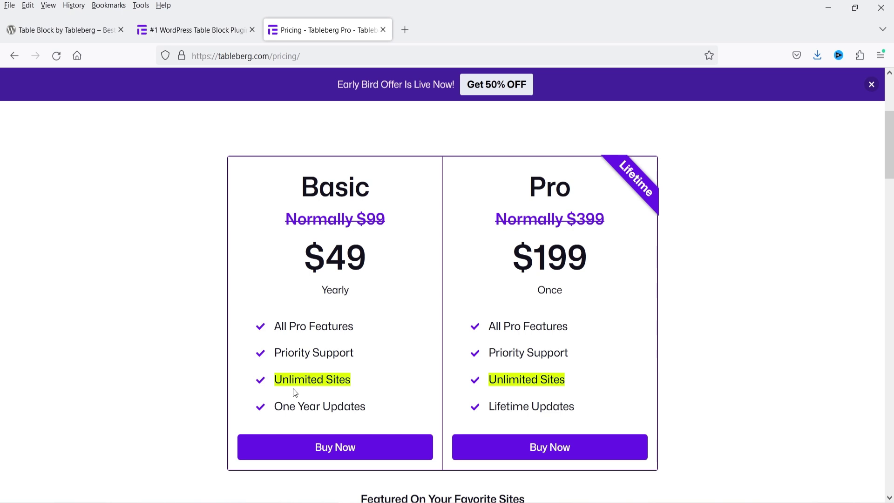
{"action": "left_click", "coordinate": [163, 299]}
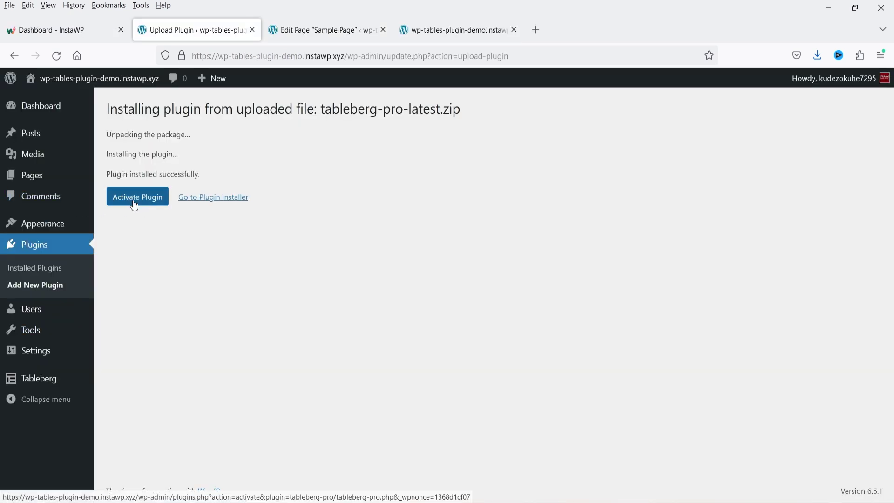
Activate the installed Tableberg Pro plugin and reload the Sample Page editor.
{"action": "left_click", "coordinate": [134, 205]}
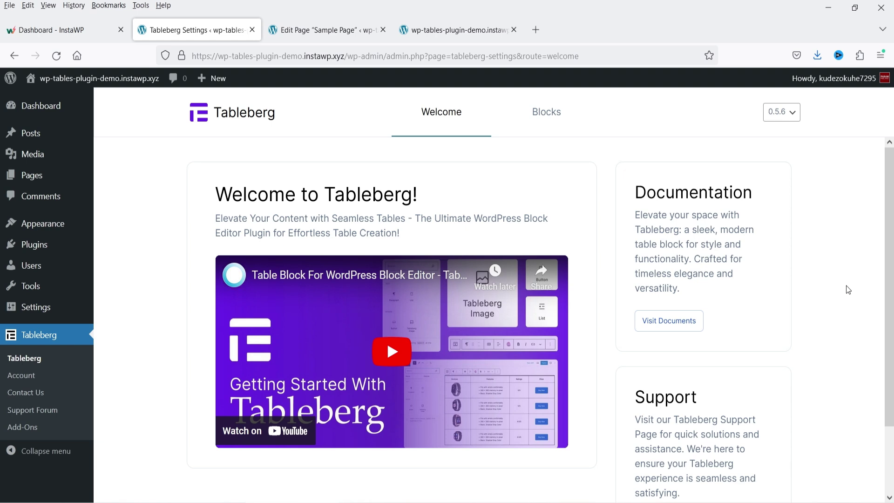
{"action": "left_click", "coordinate": [454, 30]}
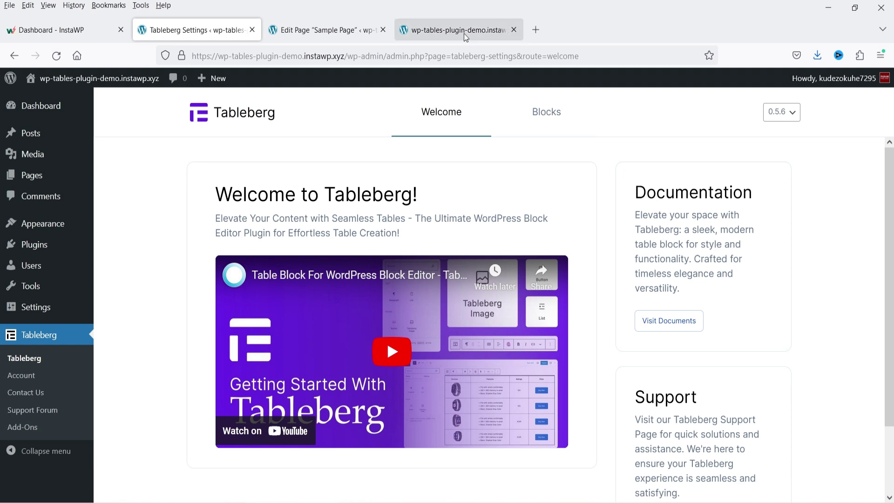
{"action": "left_click", "coordinate": [348, 31]}
{"action": "left_click", "coordinate": [57, 56]}
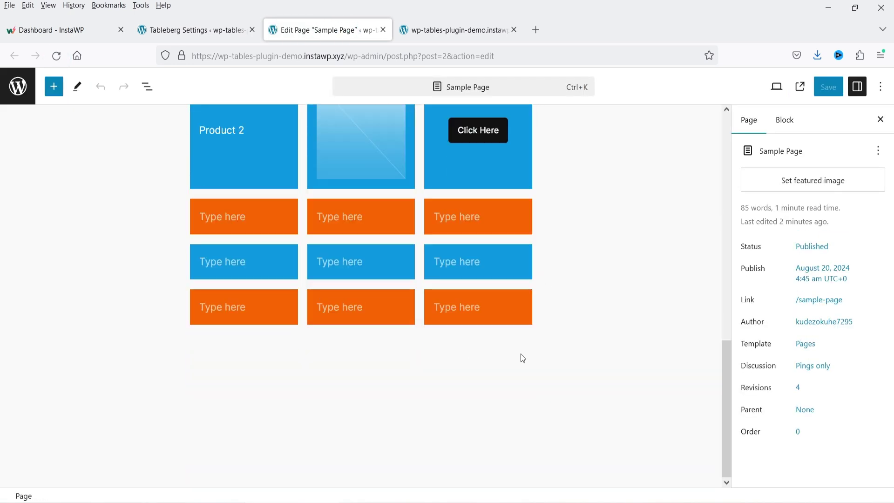
Add a new Tableberg block below the product table on the Sample Page.
{"action": "left_click", "coordinate": [535, 356]}
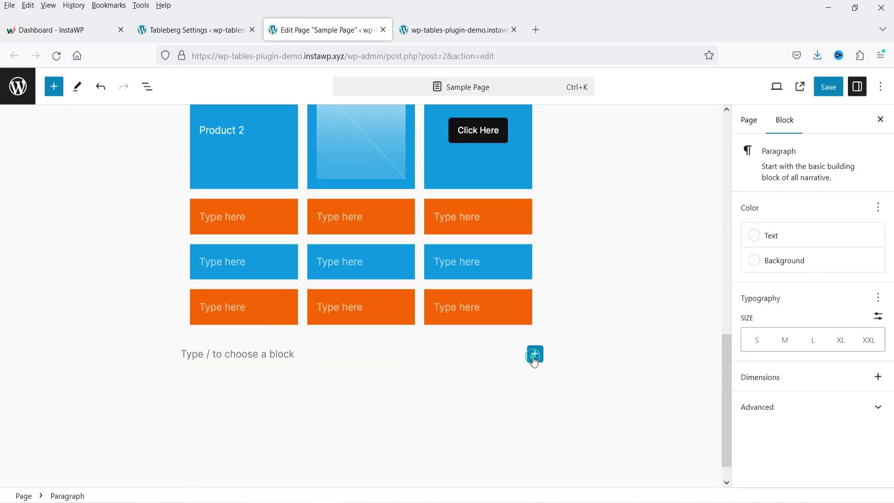
{"action": "left_click", "coordinate": [535, 354]}
{"action": "left_click", "coordinate": [624, 440]}
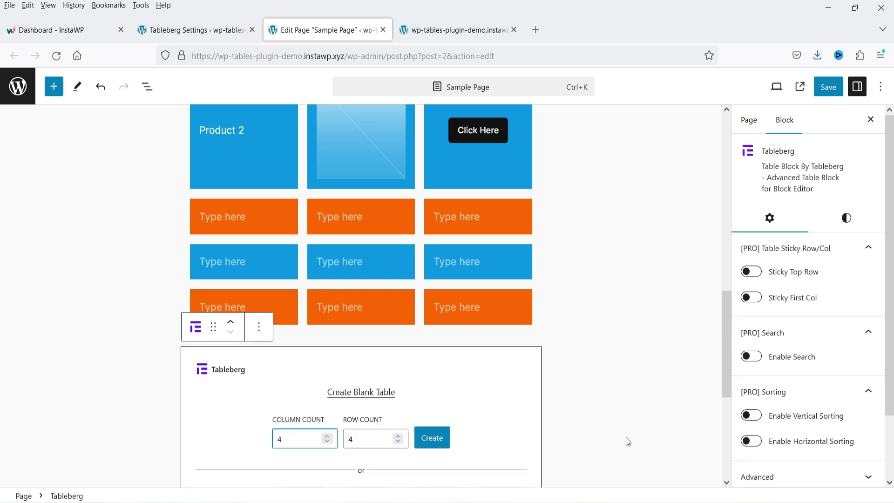
{"action": "scroll", "coordinate": [626, 442], "scroll_direction": "down", "scroll_amount": 4}
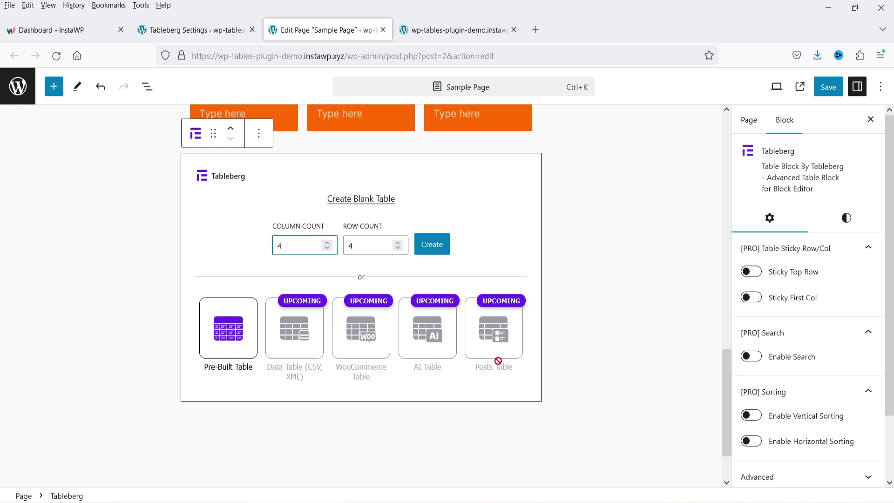
Insert the pre-built Colorful Pricing Table pattern from the Pricing Table category into the new Tableberg block.
{"action": "left_click", "coordinate": [226, 345]}
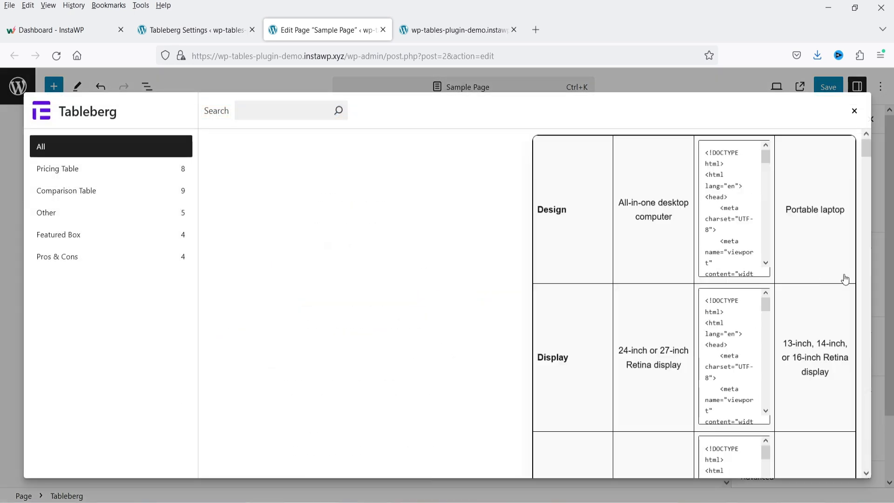
{"action": "left_click", "coordinate": [56, 172]}
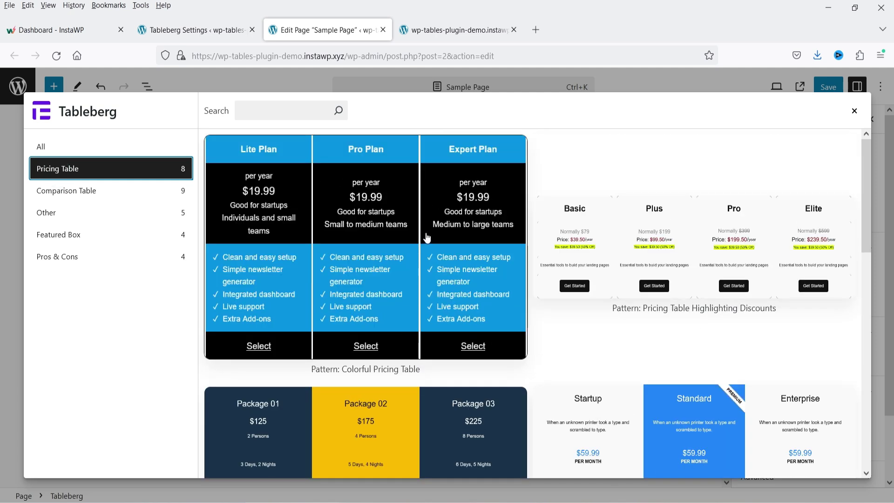
{"action": "scroll", "coordinate": [428, 238], "scroll_direction": "down", "scroll_amount": 3}
{"action": "scroll", "coordinate": [425, 235], "scroll_direction": "up", "scroll_amount": 3}
{"action": "left_click", "coordinate": [405, 218]}
{"action": "scroll", "coordinate": [425, 287], "scroll_direction": "down", "scroll_amount": 6}
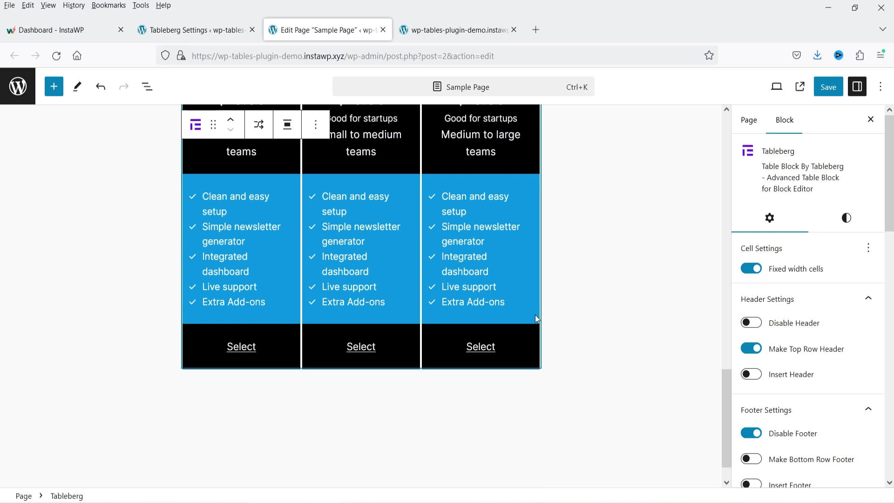
Look through the new pricing table's color and dimension settings and select its Lite Plan heading text.
{"action": "scroll", "coordinate": [435, 289], "scroll_direction": "up", "scroll_amount": 4}
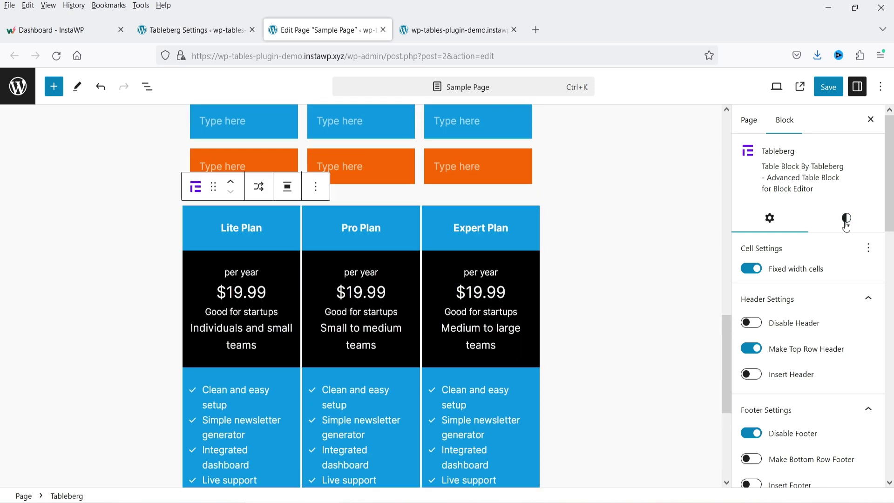
{"action": "left_click", "coordinate": [846, 217]}
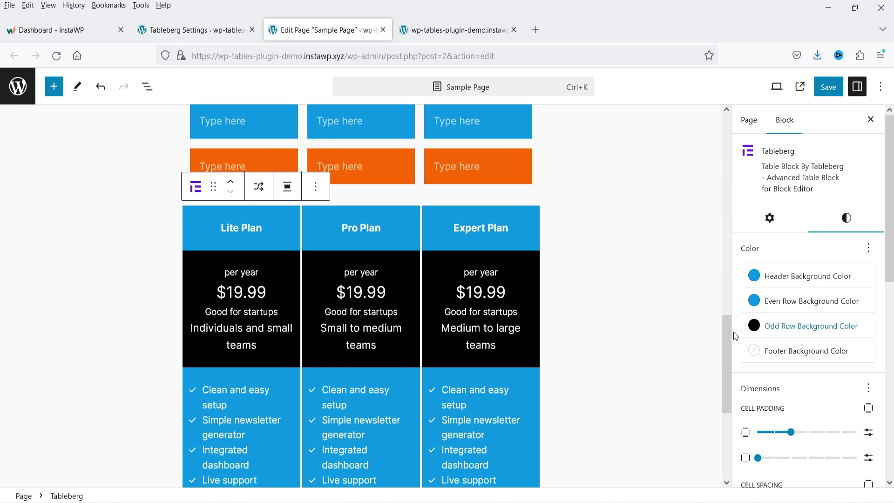
{"action": "scroll", "coordinate": [803, 369], "scroll_direction": "down", "scroll_amount": 3}
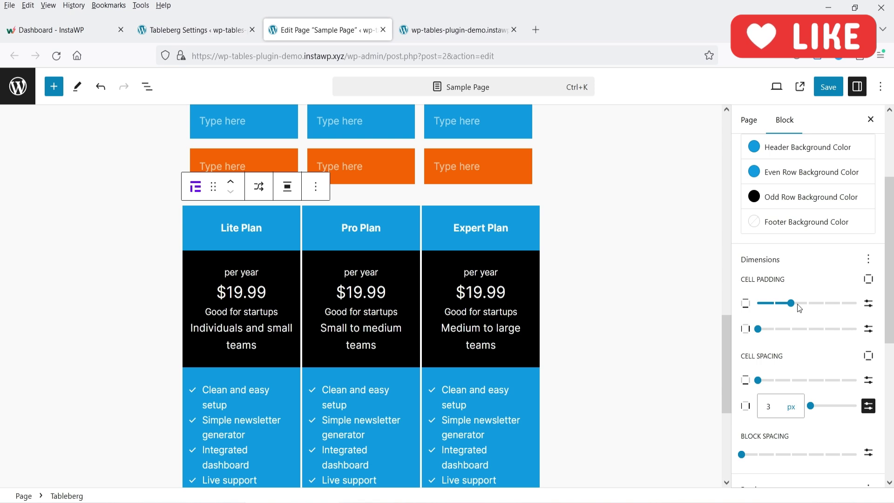
{"action": "left_click", "coordinate": [237, 229]}
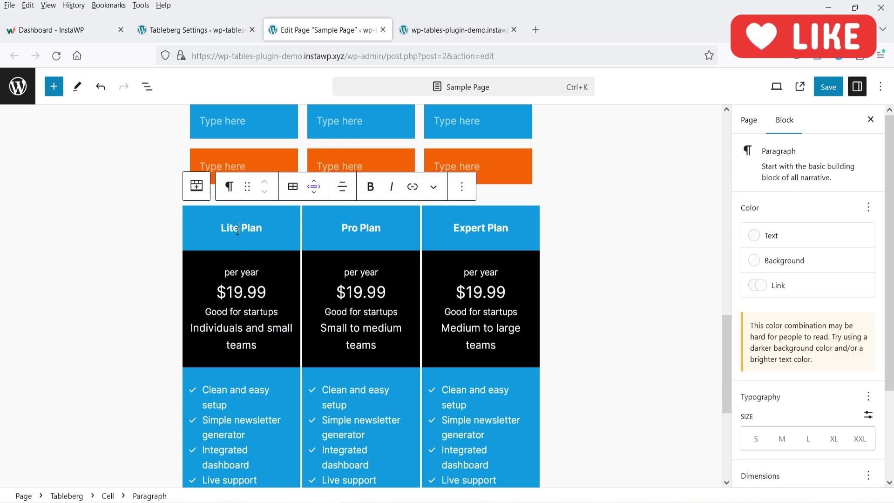
{"action": "triple_click", "coordinate": [236, 230]}
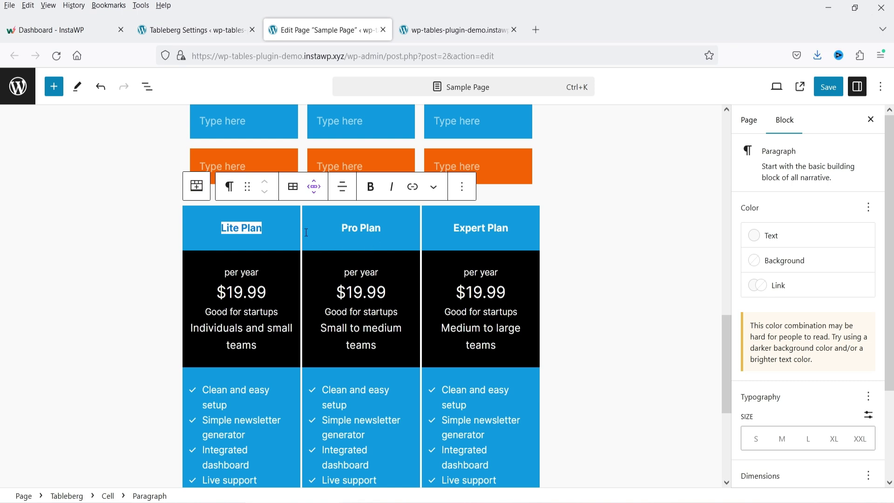
Rename the Lite Plan heading in the first column of the new pricing table to "Basic Plan".
{"action": "type", "text": "Basic"}
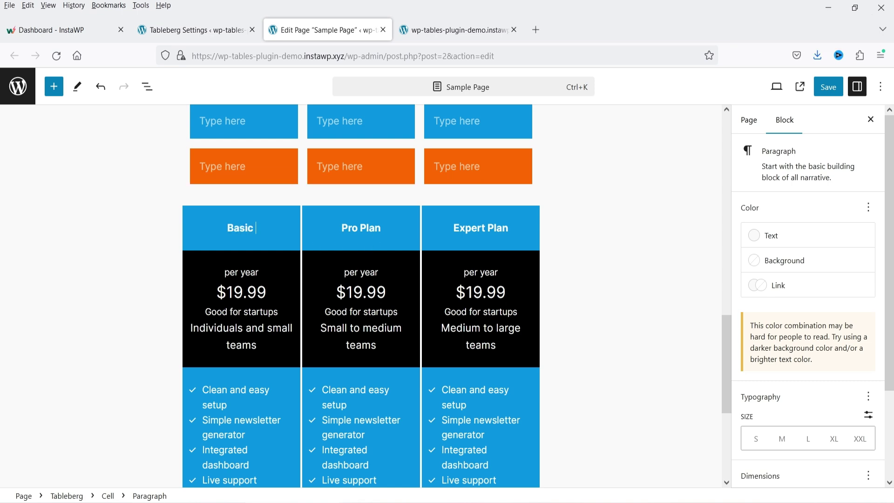
{"action": "type", "text": " Plan"}
{"action": "left_click", "coordinate": [252, 328]}
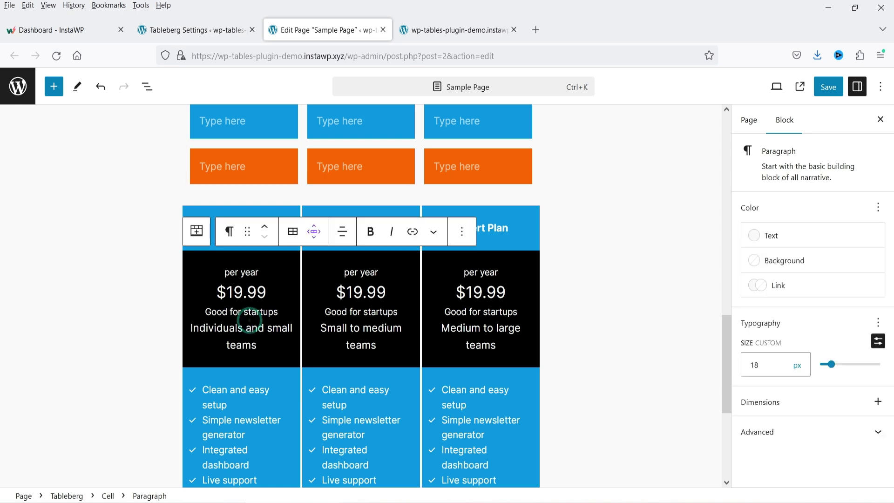
{"action": "scroll", "coordinate": [237, 326], "scroll_direction": "down", "scroll_amount": 3}
{"action": "left_click", "coordinate": [235, 341]}
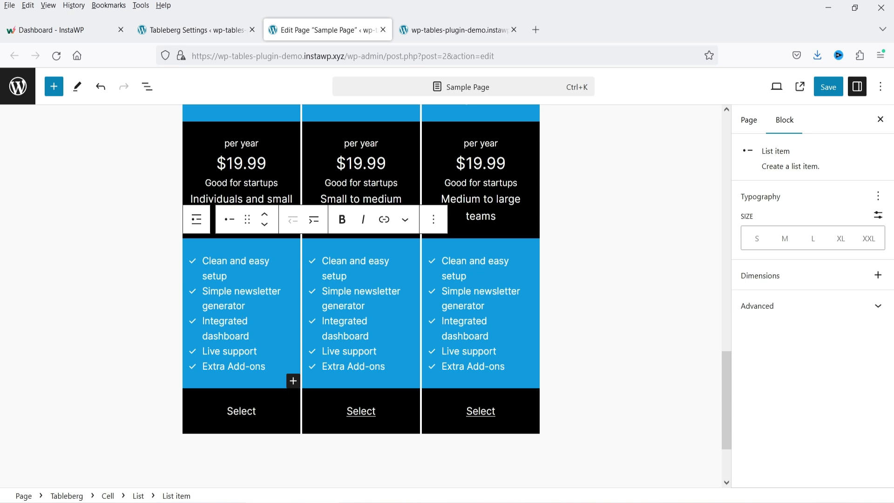
Insert a new row after the row of Select links in the colorful pricing table.
{"action": "left_click", "coordinate": [241, 410]}
{"action": "scroll", "coordinate": [326, 279], "scroll_direction": "down", "scroll_amount": 2}
{"action": "left_click", "coordinate": [292, 270]}
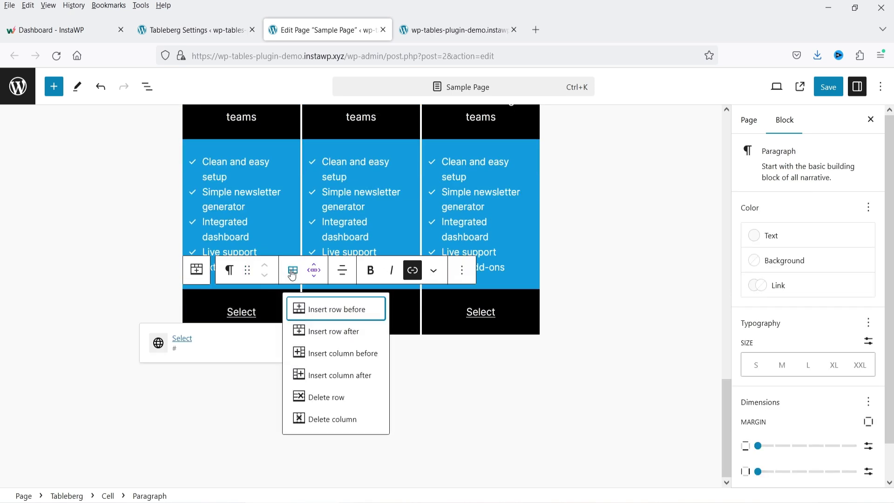
{"action": "left_click", "coordinate": [349, 331]}
Add a Star Rating block with four and a half stars to the new row's first cell and enter "Best Product" above it.
{"action": "left_click", "coordinate": [245, 373]}
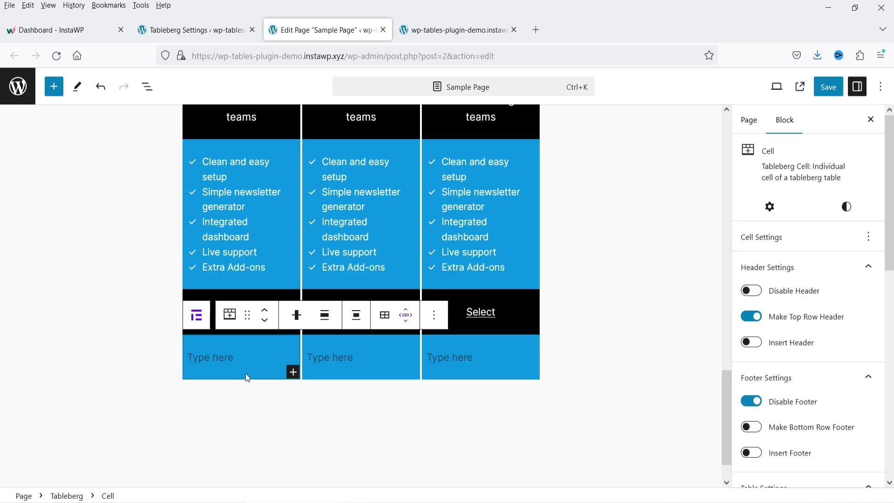
{"action": "left_click", "coordinate": [290, 372]}
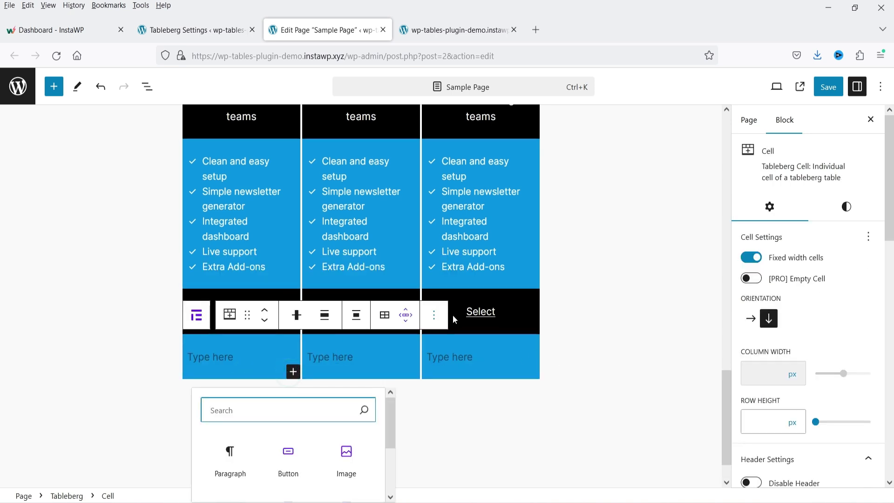
{"action": "scroll", "coordinate": [455, 313], "scroll_direction": "down", "scroll_amount": 1}
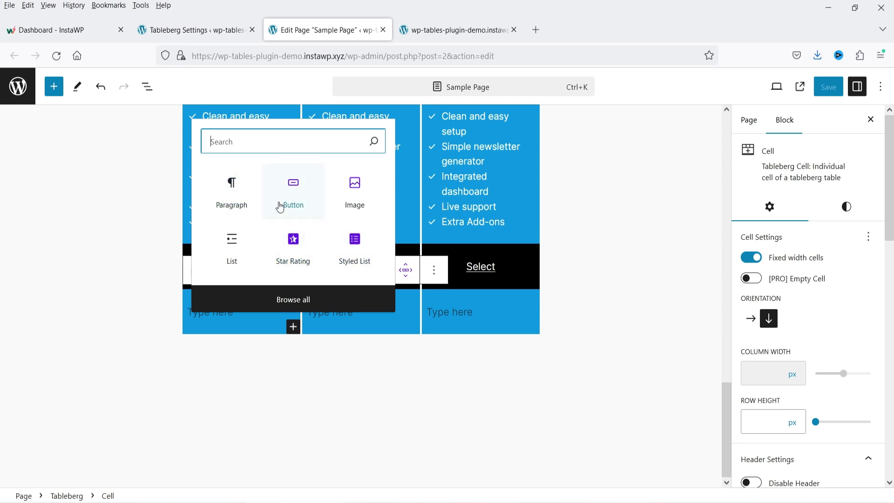
{"action": "left_click", "coordinate": [293, 254]}
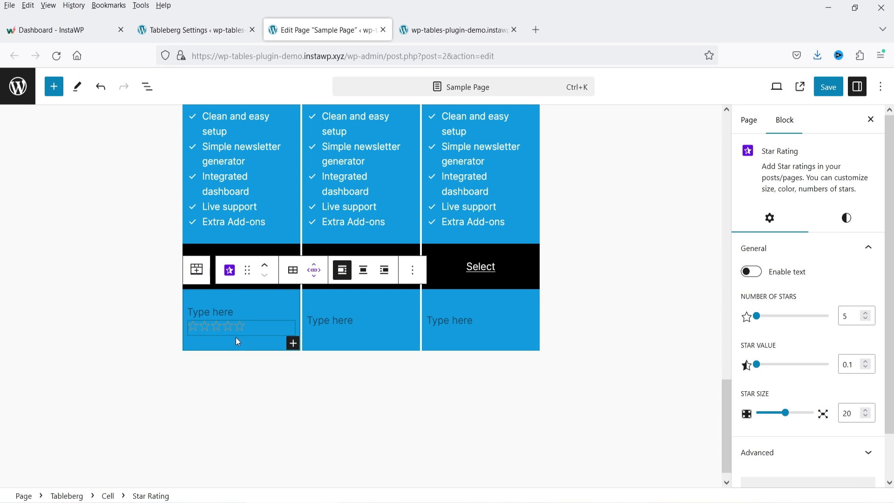
{"action": "left_click", "coordinate": [238, 327]}
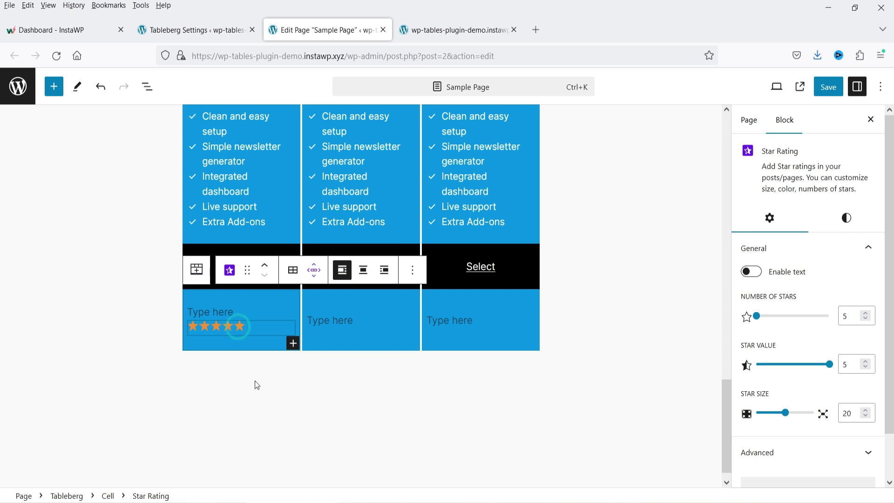
{"action": "left_click", "coordinate": [261, 315]}
{"action": "type", "text": "Best Product"}
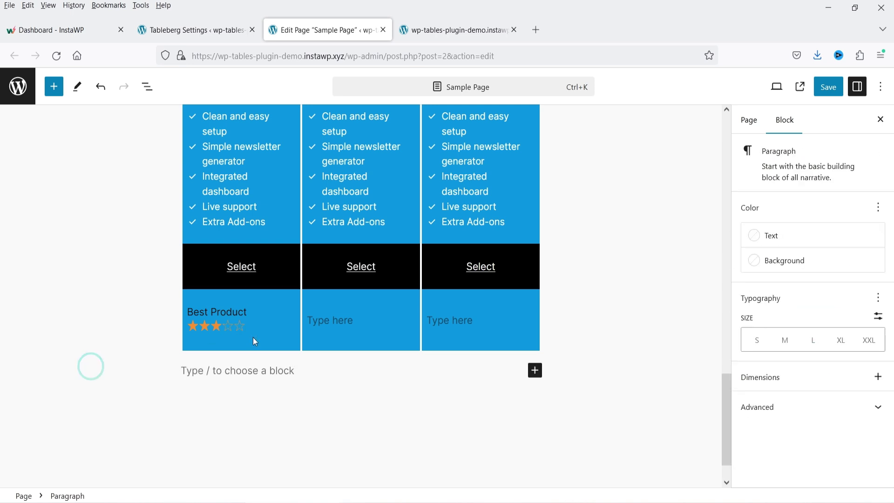
Add a Ribbon block from the full block library to the new row's second cell.
{"action": "left_click", "coordinate": [412, 345]}
{"action": "left_click", "coordinate": [414, 345]}
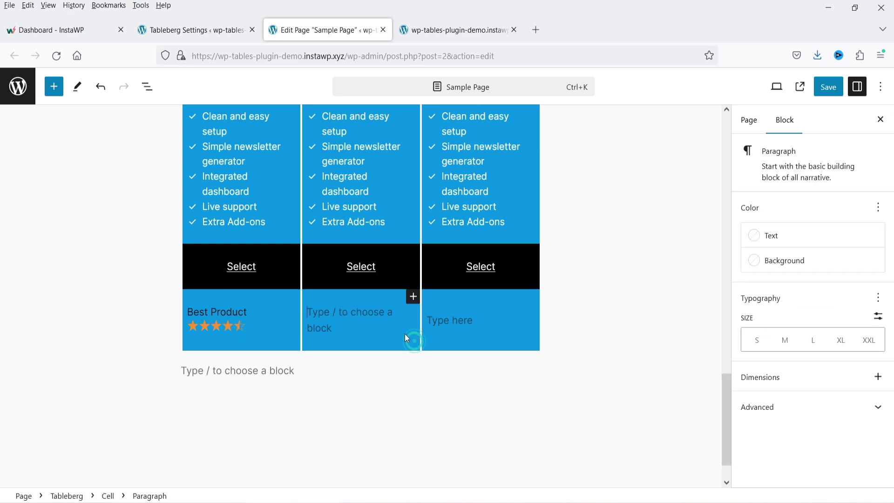
{"action": "left_click", "coordinate": [412, 298]}
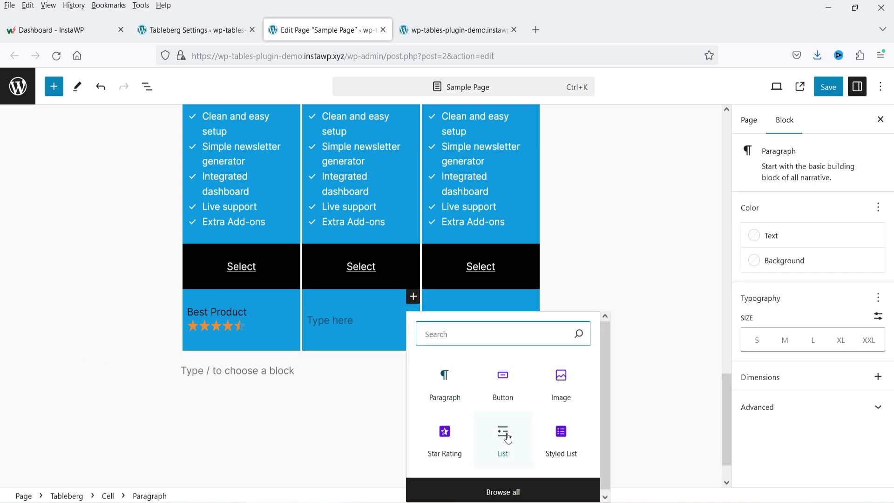
{"action": "left_click", "coordinate": [513, 491]}
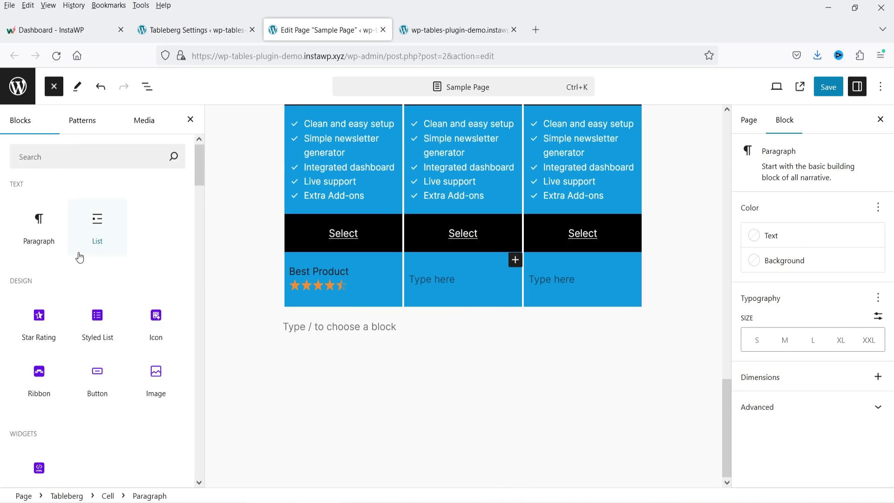
{"action": "scroll", "coordinate": [135, 278], "scroll_direction": "down", "scroll_amount": 2}
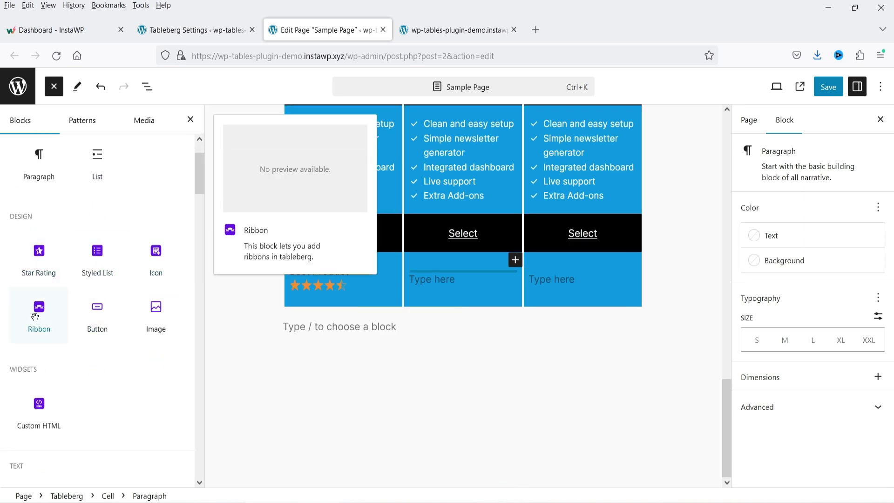
{"action": "left_click_drag", "start_coordinate": [42, 318], "coordinate": [463, 286]}
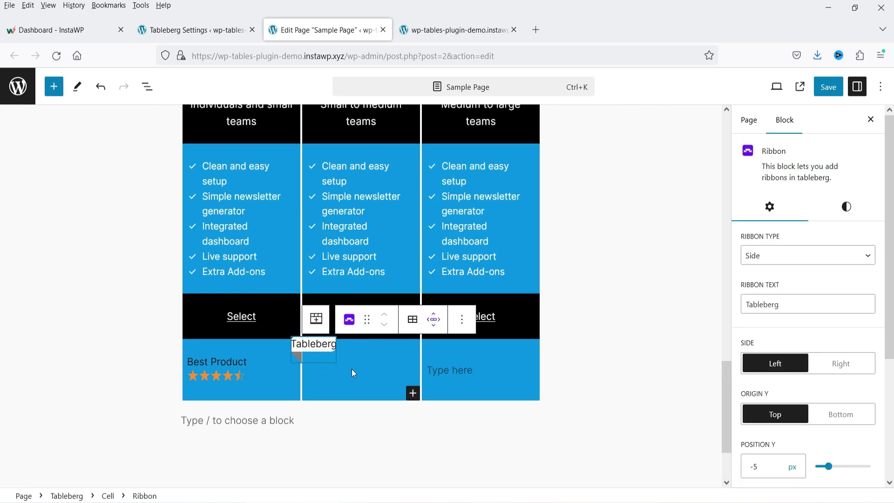
{"action": "left_click", "coordinate": [351, 368]}
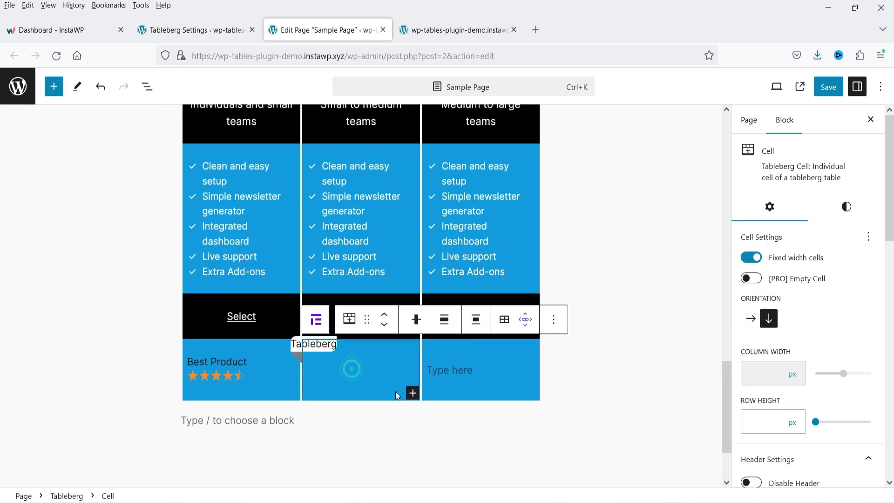
Set the ribbon text to "Pro" and style it with white text, a red background and more padding.
{"action": "left_click", "coordinate": [324, 344]}
{"action": "type", "text": "Pro"}
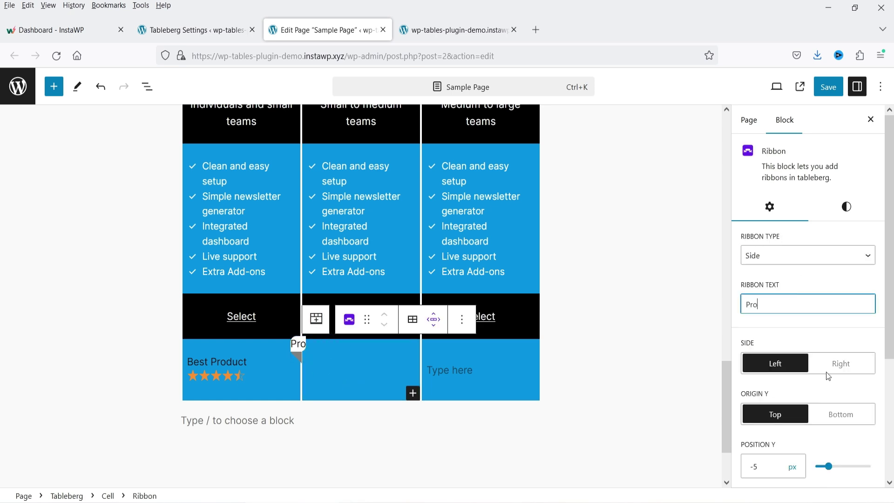
{"action": "scroll", "coordinate": [827, 381], "scroll_direction": "down", "scroll_amount": 3}
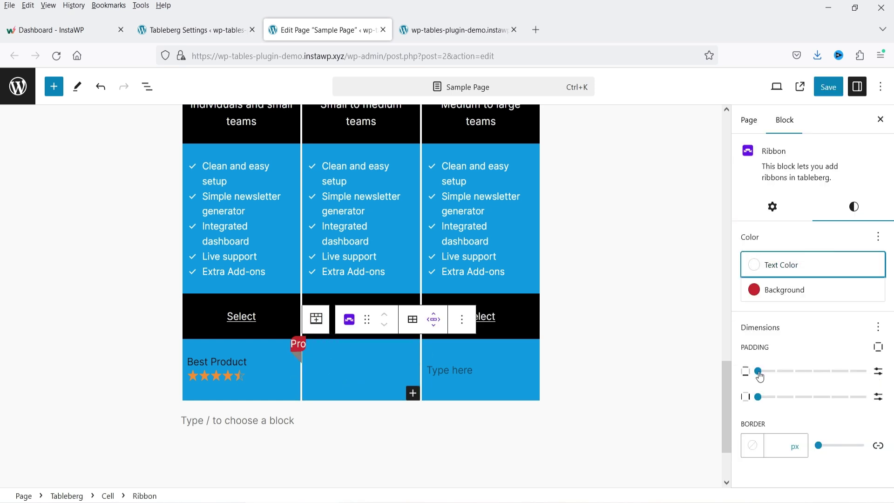
{"action": "left_click", "coordinate": [129, 374]}
Add an Icon block to the new row's third cell, look through the icon library and save the page.
{"action": "left_click", "coordinate": [533, 346]}
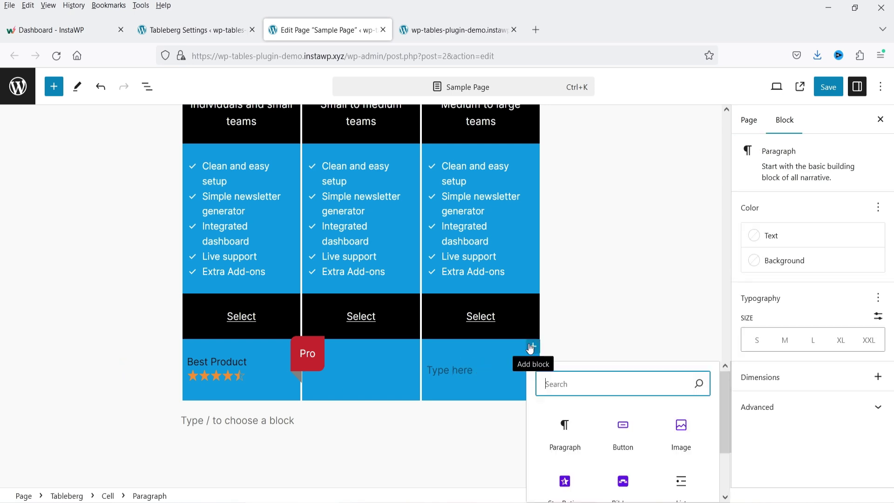
{"action": "scroll", "coordinate": [611, 466], "scroll_direction": "down", "scroll_amount": 2}
{"action": "left_click", "coordinate": [612, 490]}
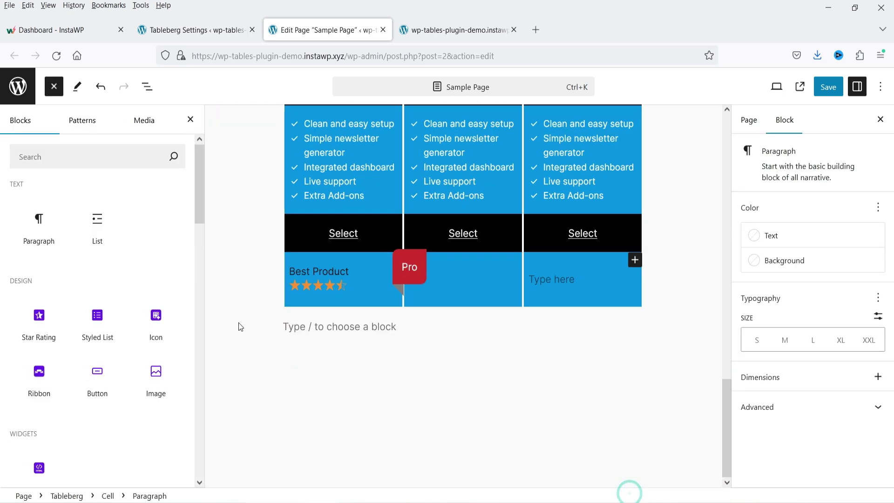
{"action": "mouse_move", "coordinate": [97, 315]}
{"action": "scroll", "coordinate": [99, 311], "scroll_direction": "down", "scroll_amount": 3}
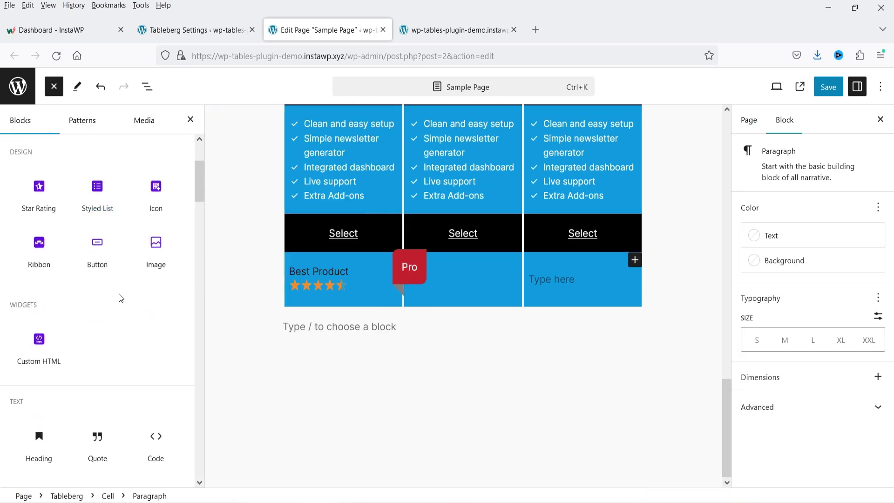
{"action": "mouse_move", "coordinate": [159, 187]}
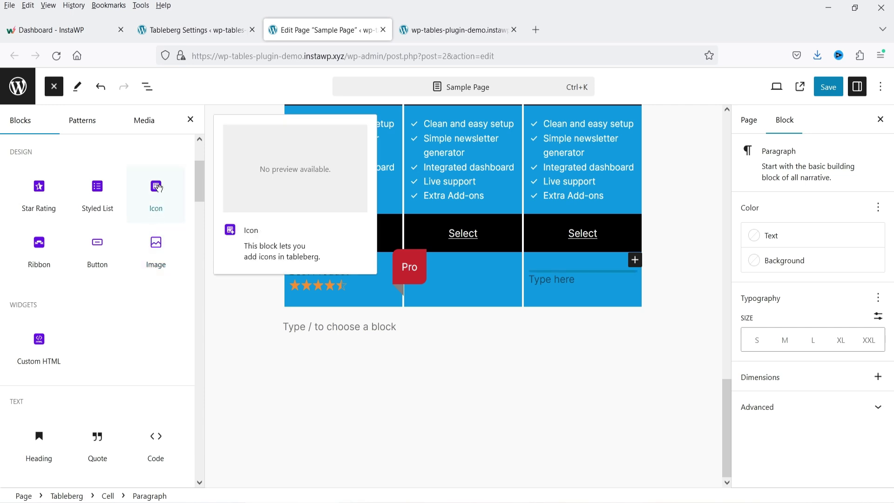
{"action": "left_click_drag", "start_coordinate": [155, 190], "coordinate": [574, 286]}
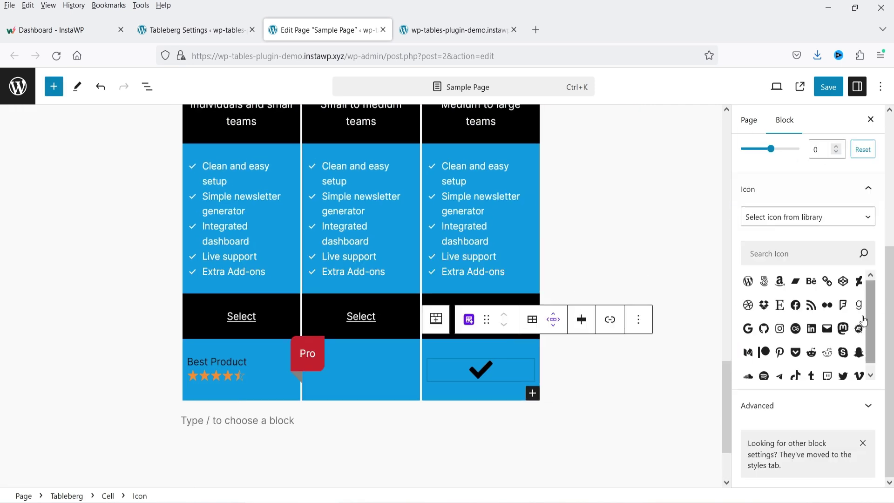
{"action": "scroll", "coordinate": [801, 317], "scroll_direction": "down", "scroll_amount": 4}
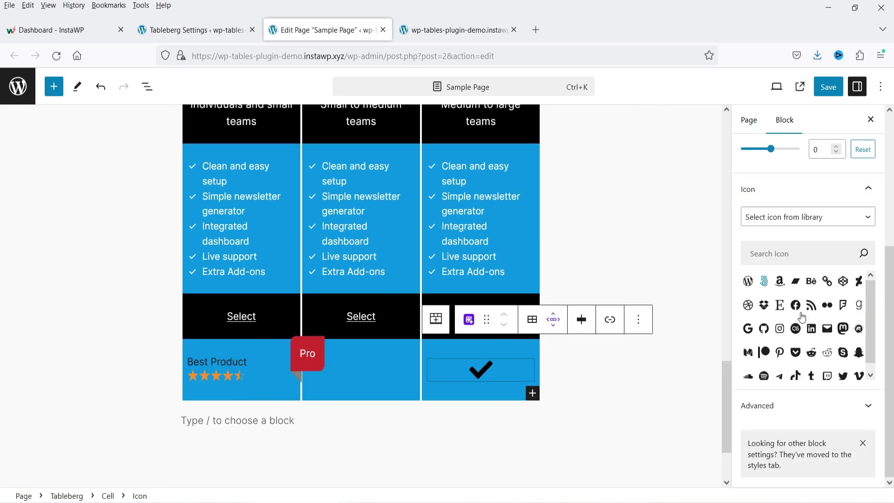
{"action": "left_click", "coordinate": [827, 87]}
Add another Tableberg block below the pricing table and open its pre-built table library.
{"action": "left_click", "coordinate": [282, 422]}
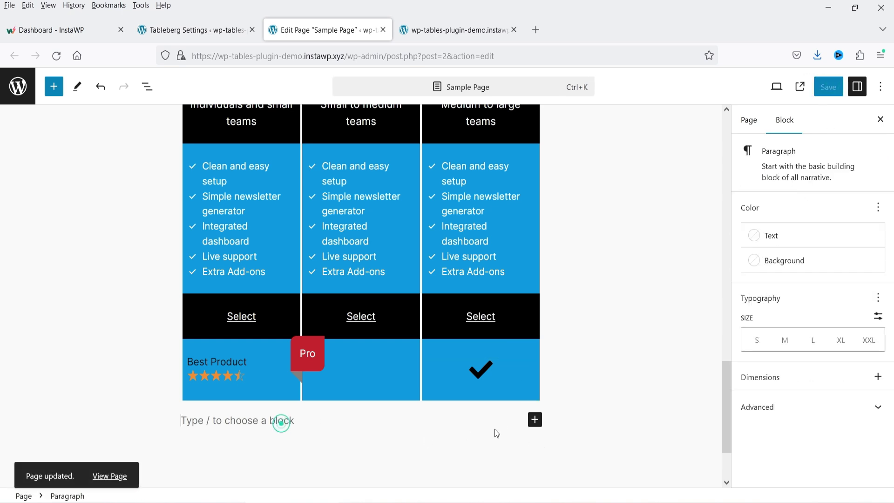
{"action": "left_click", "coordinate": [534, 420]}
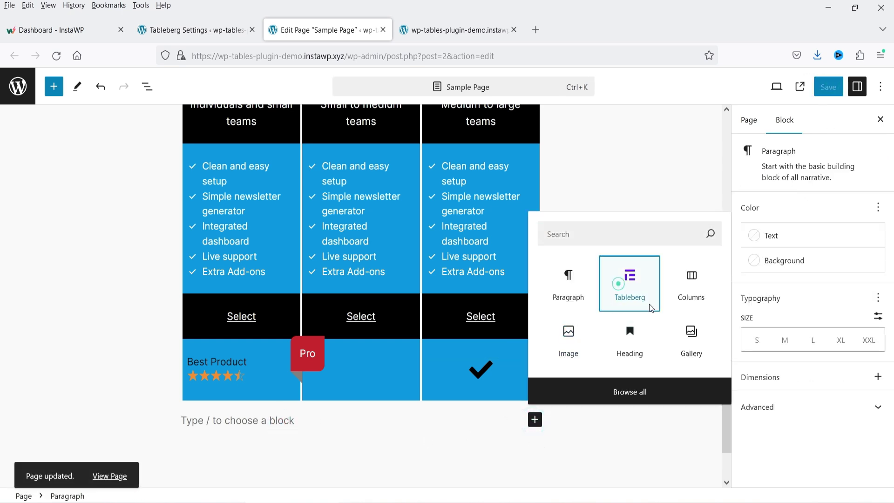
{"action": "left_click", "coordinate": [618, 284]}
{"action": "left_click", "coordinate": [245, 385]}
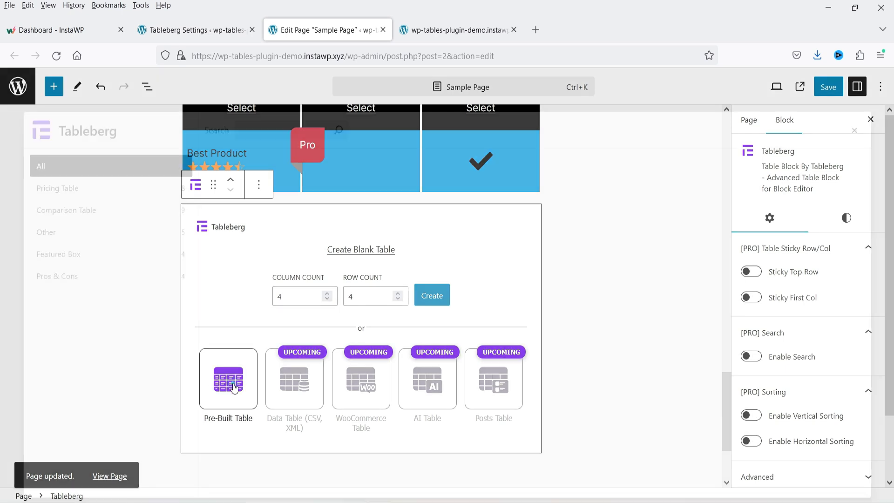
Insert the "Pricing Table with Features Comparison" pattern from the Comparison Table category.
{"action": "left_click", "coordinate": [76, 197]}
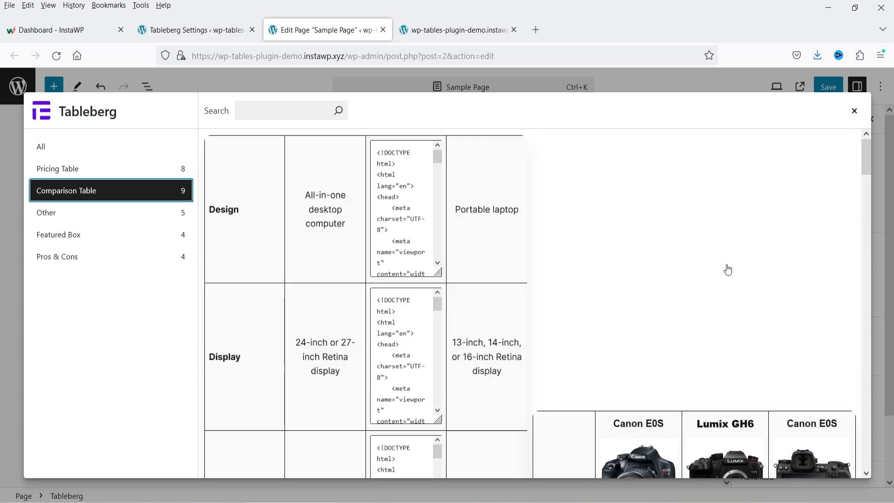
{"action": "scroll", "coordinate": [729, 270], "scroll_direction": "down", "scroll_amount": 4}
{"action": "scroll", "coordinate": [581, 256], "scroll_direction": "down", "scroll_amount": 1}
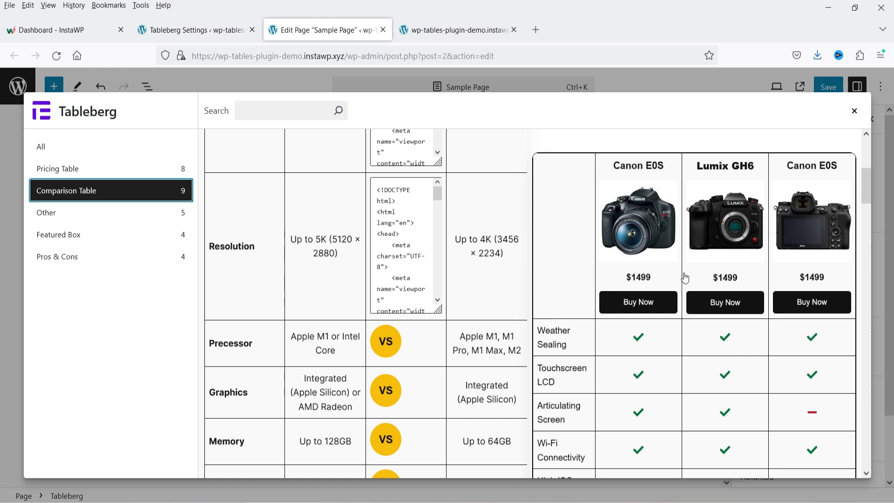
{"action": "scroll", "coordinate": [652, 278], "scroll_direction": "down", "scroll_amount": 12}
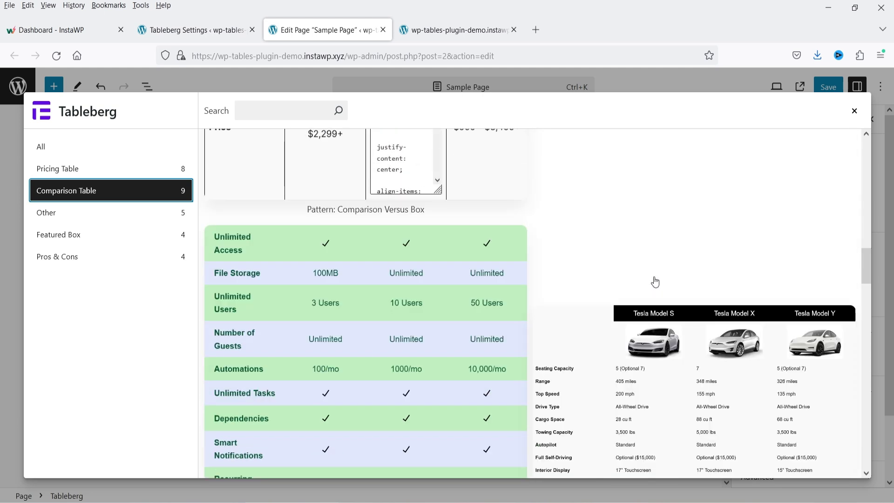
{"action": "scroll", "coordinate": [664, 284], "scroll_direction": "down", "scroll_amount": 2}
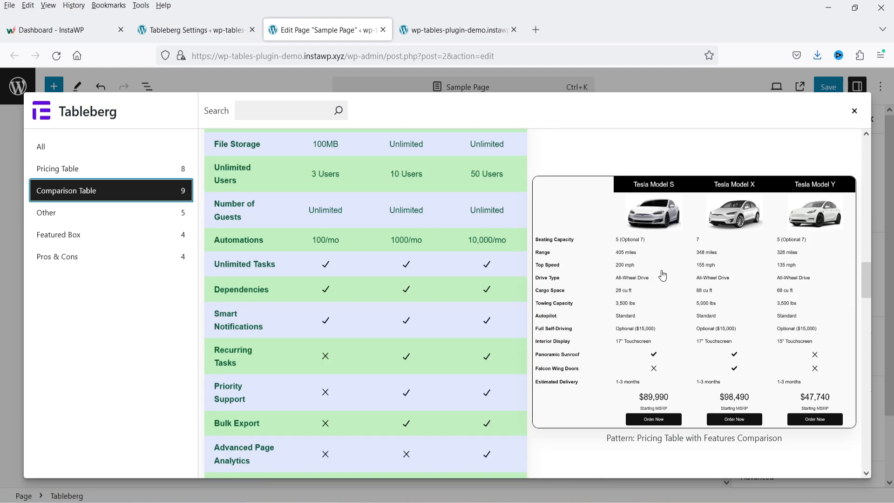
{"action": "left_click", "coordinate": [662, 276]}
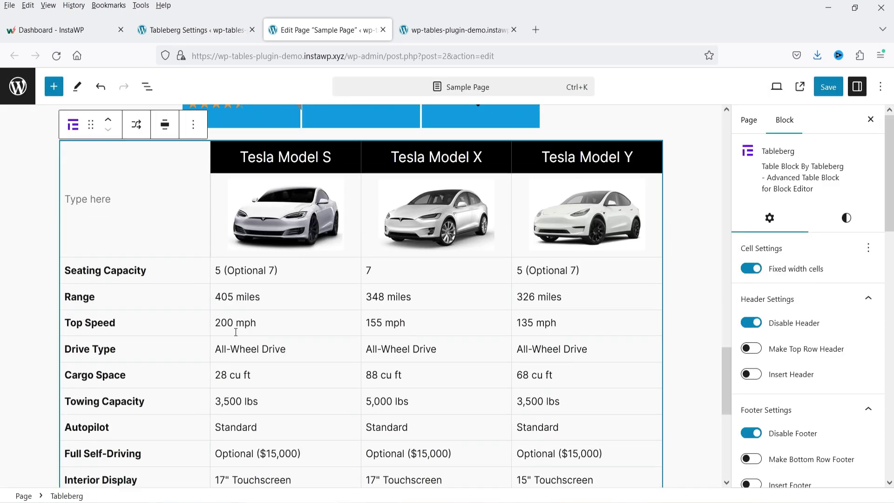
Review the Tesla comparison table's style options and its header, footer and table settings.
{"action": "scroll", "coordinate": [651, 336], "scroll_direction": "up", "scroll_amount": 2}
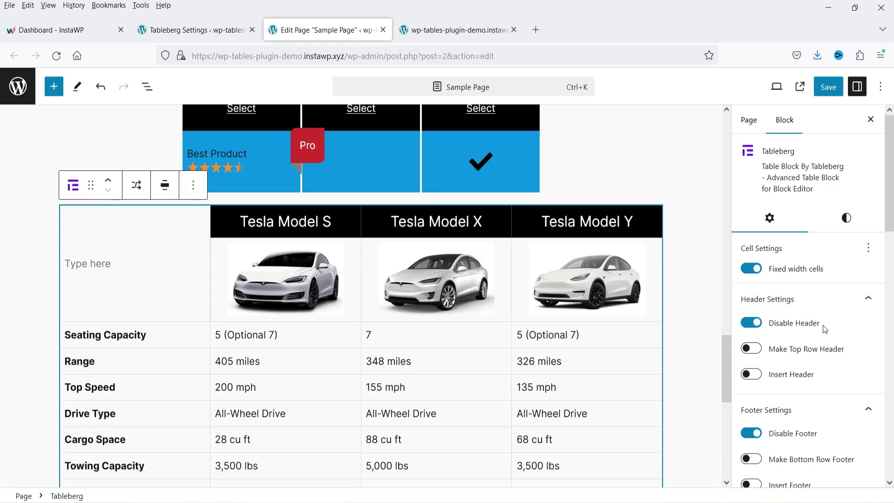
{"action": "left_click", "coordinate": [846, 218]}
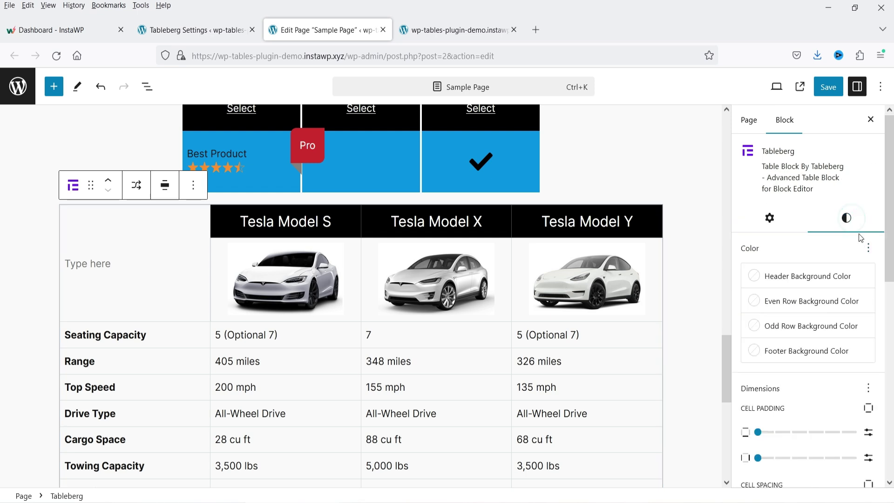
{"action": "left_click", "coordinate": [772, 223]}
{"action": "scroll", "coordinate": [846, 313], "scroll_direction": "down", "scroll_amount": 5}
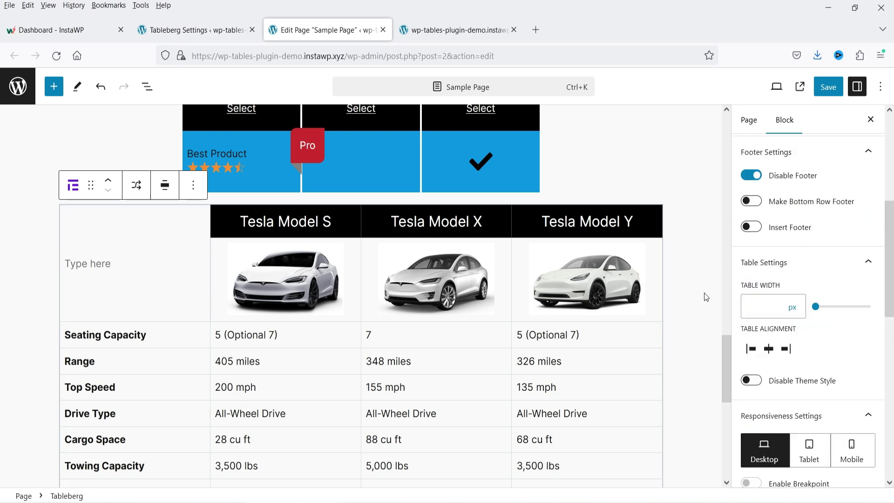
Add a Tableberg block below the Tesla comparison table and insert the "Pros and Cons (Colorful)" pattern from the Pros & Cons category.
{"action": "scroll", "coordinate": [591, 304], "scroll_direction": "down", "scroll_amount": 3}
{"action": "scroll", "coordinate": [591, 305], "scroll_direction": "down", "scroll_amount": 6}
{"action": "left_click", "coordinate": [542, 358]}
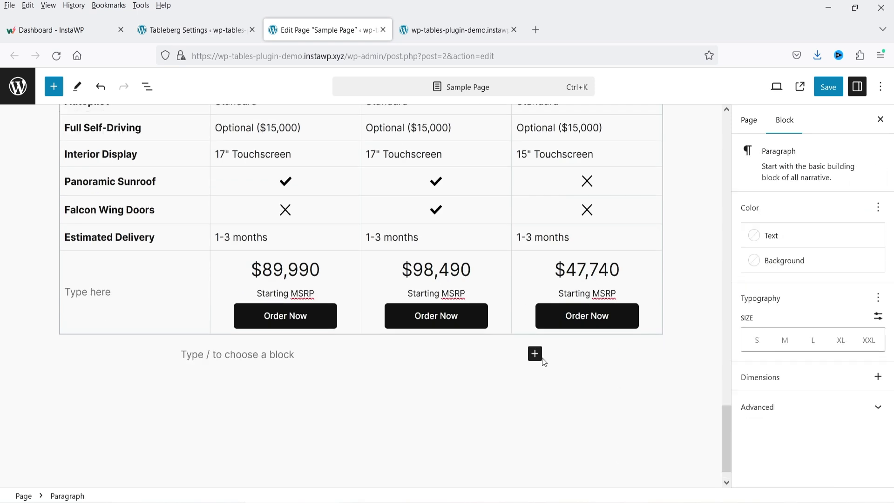
{"action": "left_click", "coordinate": [535, 353]}
{"action": "left_click", "coordinate": [568, 446]}
{"action": "left_click", "coordinate": [226, 326]}
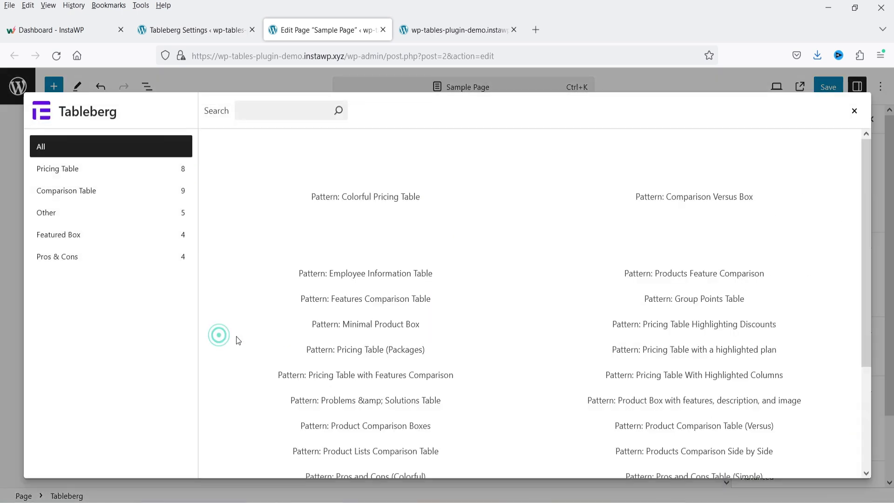
{"action": "left_click", "coordinate": [64, 263]}
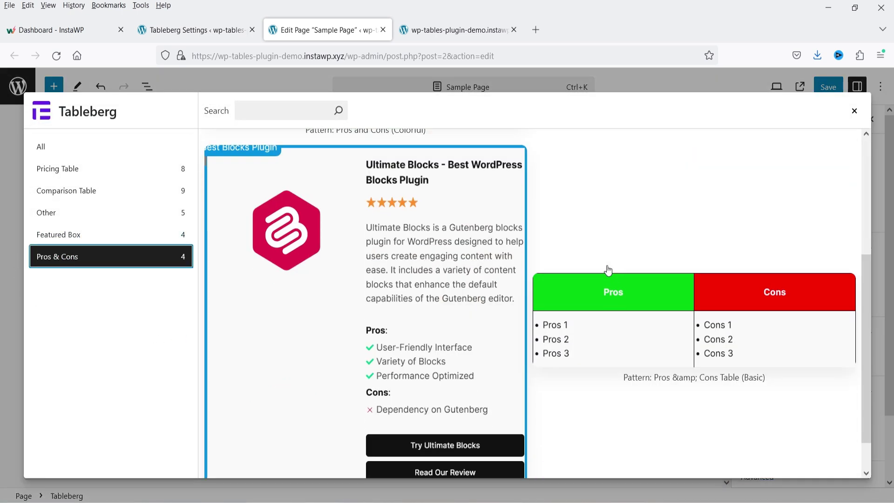
{"action": "left_click", "coordinate": [360, 197]}
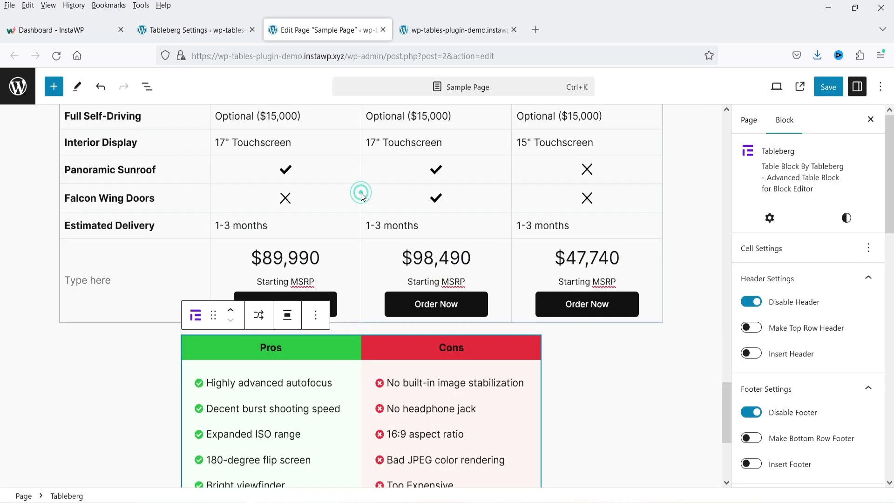
Add another Tableberg block below the pros and cons table and insert the red-bordered Garmin smartwatch box from the Featured Box patterns.
{"action": "scroll", "coordinate": [418, 249], "scroll_direction": "down", "scroll_amount": 4}
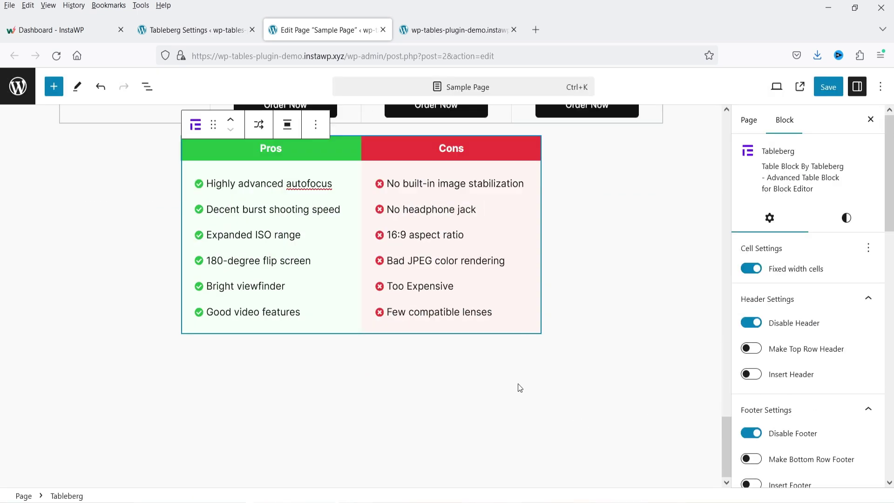
{"action": "left_click", "coordinate": [508, 360]}
{"action": "left_click", "coordinate": [534, 354]}
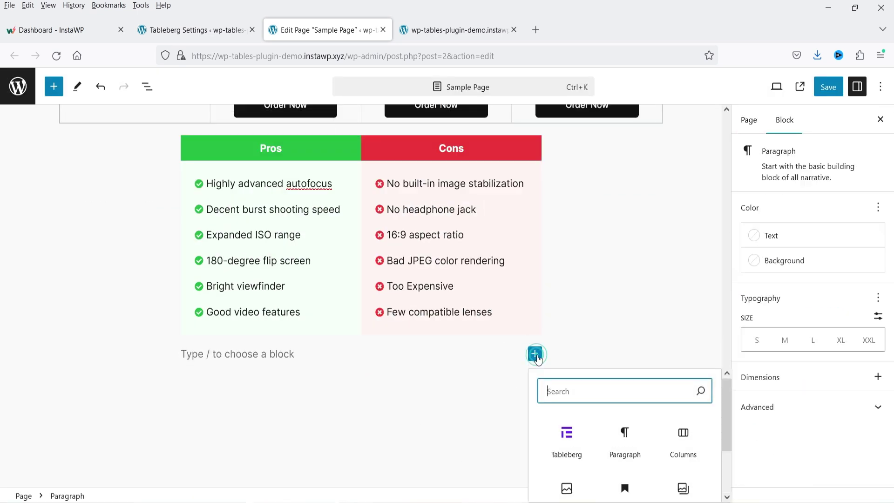
{"action": "left_click", "coordinate": [566, 442]}
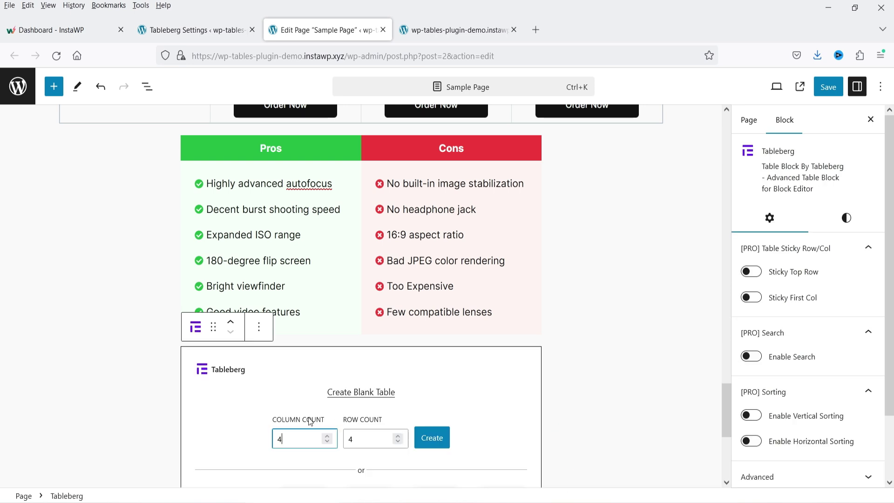
{"action": "left_click", "coordinate": [80, 234]}
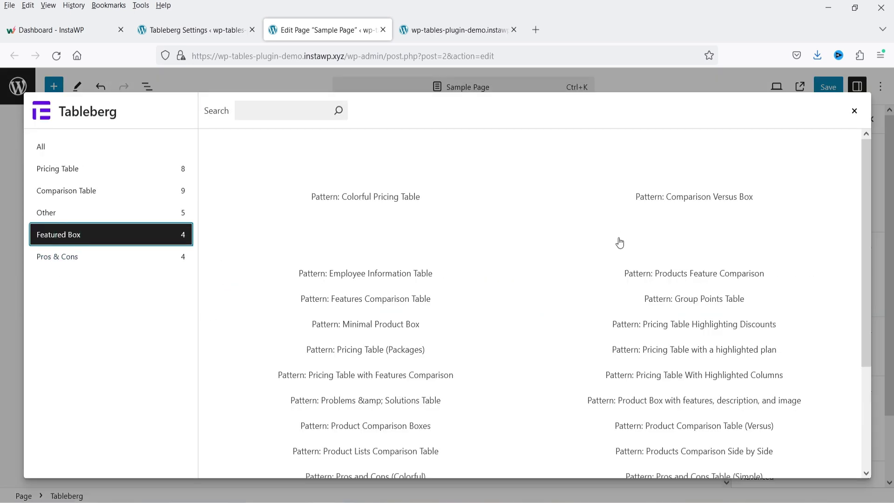
{"action": "scroll", "coordinate": [698, 259], "scroll_direction": "down", "scroll_amount": 5}
{"action": "scroll", "coordinate": [695, 266], "scroll_direction": "up", "scroll_amount": 5}
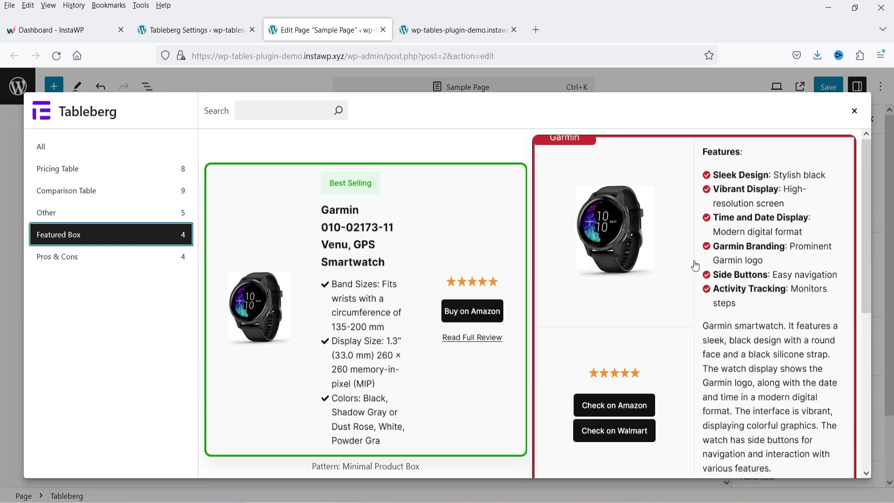
{"action": "left_click", "coordinate": [706, 273]}
{"action": "scroll", "coordinate": [460, 311], "scroll_direction": "down", "scroll_amount": 4}
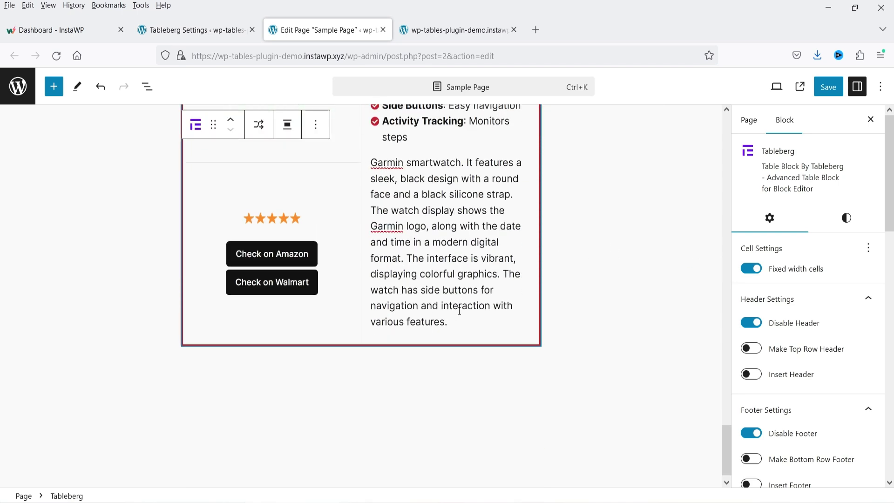
Save the page and open its published version in a new browser tab.
{"action": "scroll", "coordinate": [550, 287], "scroll_direction": "up", "scroll_amount": 10}
{"action": "left_click", "coordinate": [829, 86]}
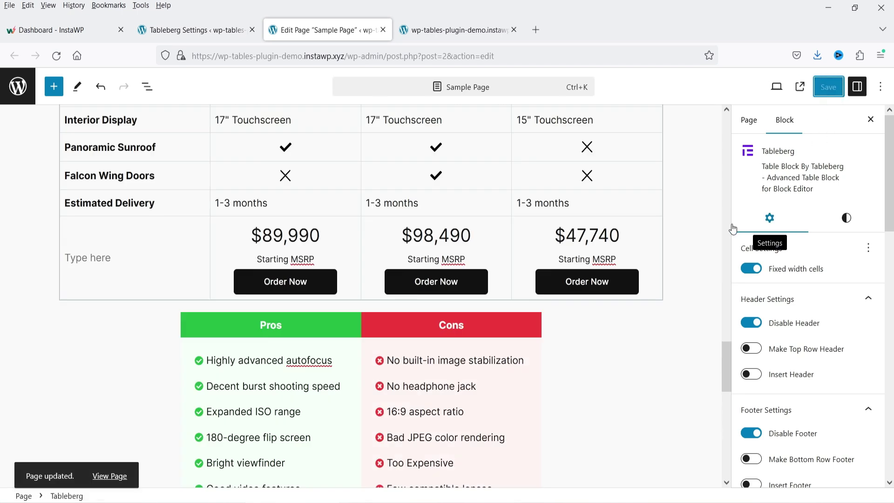
{"action": "right_click", "coordinate": [106, 475]}
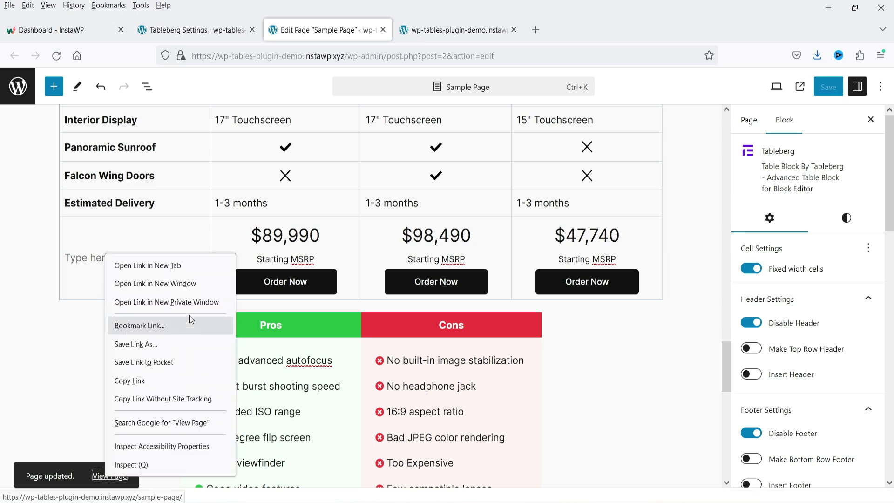
{"action": "left_click", "coordinate": [176, 265]}
{"action": "left_click", "coordinate": [438, 31]}
Review all the tables on the published Sample Page, from the pricing tables to the Garmin product box, and return to the page editor.
{"action": "scroll", "coordinate": [763, 272], "scroll_direction": "down", "scroll_amount": 4}
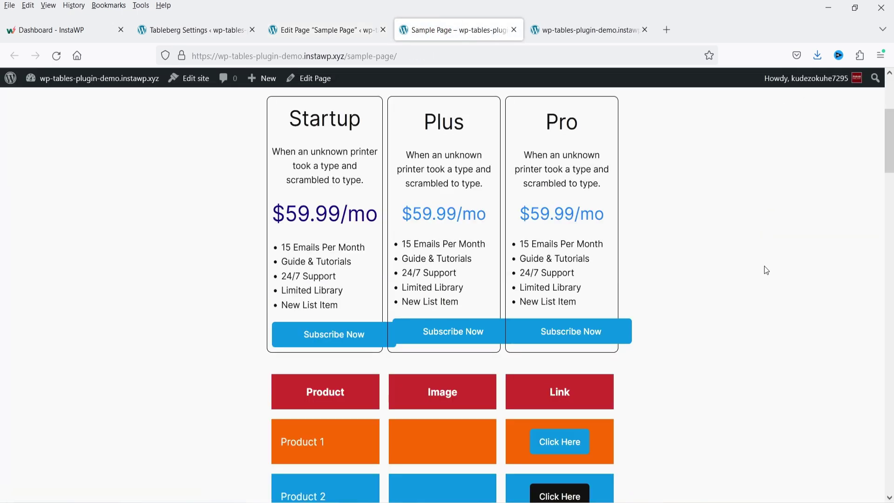
{"action": "scroll", "coordinate": [757, 266], "scroll_direction": "down", "scroll_amount": 5}
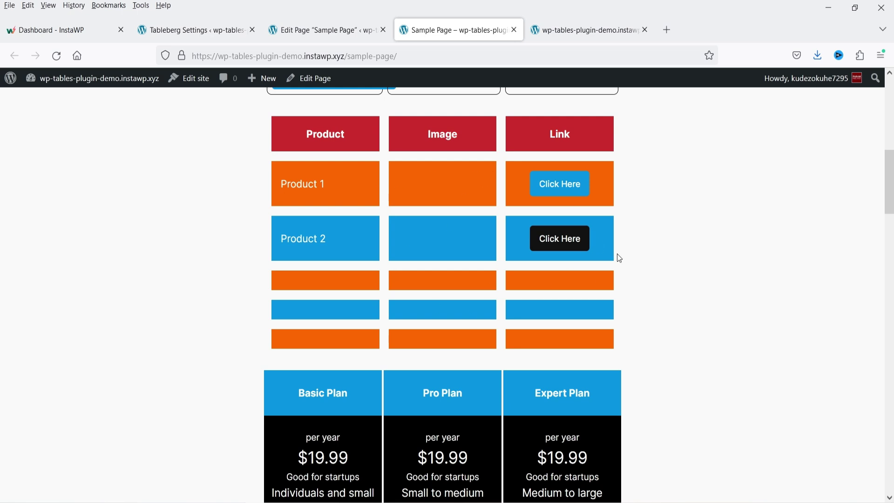
{"action": "scroll", "coordinate": [731, 237], "scroll_direction": "down", "scroll_amount": 4}
{"action": "scroll", "coordinate": [615, 199], "scroll_direction": "down", "scroll_amount": 5}
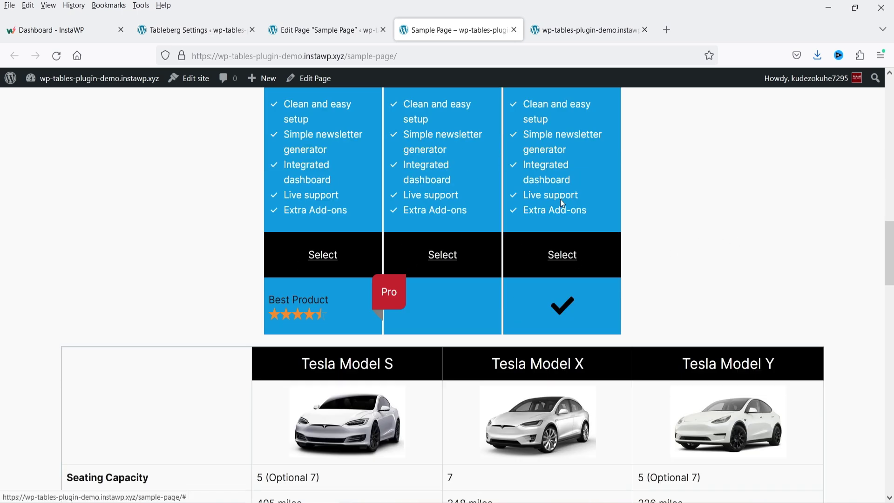
{"action": "scroll", "coordinate": [684, 215], "scroll_direction": "down", "scroll_amount": 2}
{"action": "scroll", "coordinate": [609, 214], "scroll_direction": "down", "scroll_amount": 3}
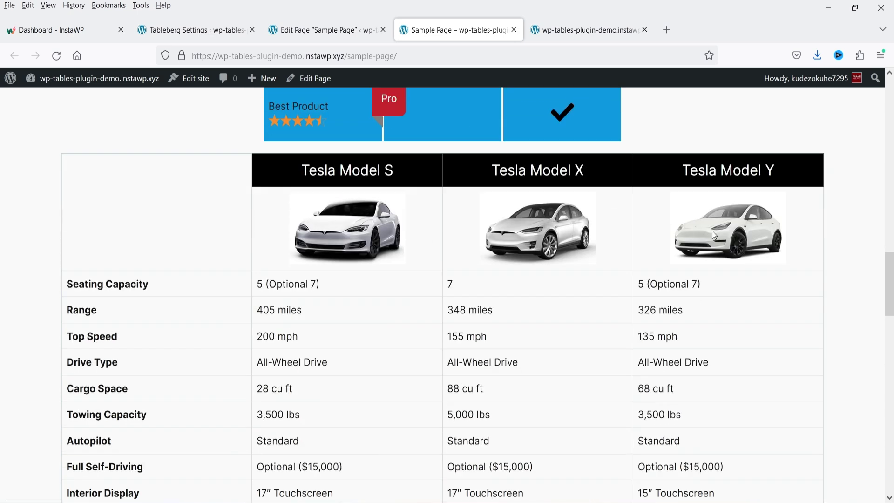
{"action": "scroll", "coordinate": [715, 234], "scroll_direction": "down", "scroll_amount": 10}
{"action": "scroll", "coordinate": [717, 275], "scroll_direction": "down", "scroll_amount": 9}
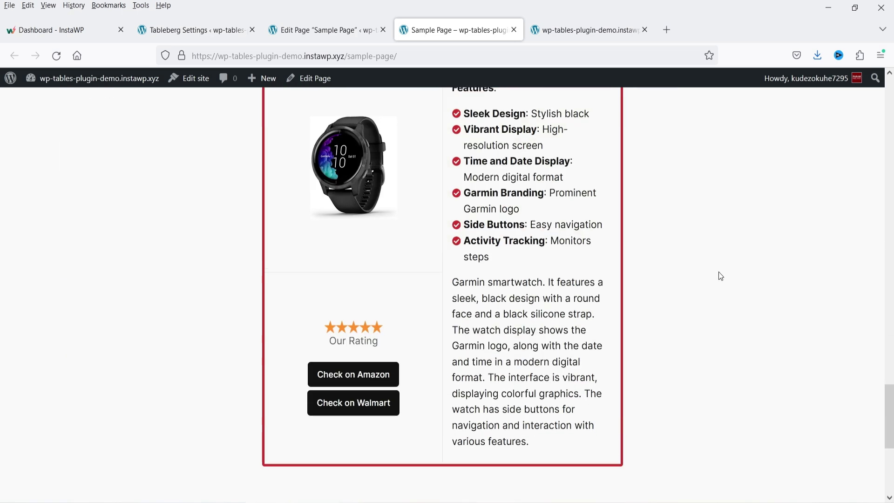
{"action": "scroll", "coordinate": [665, 285], "scroll_direction": "up", "scroll_amount": 20}
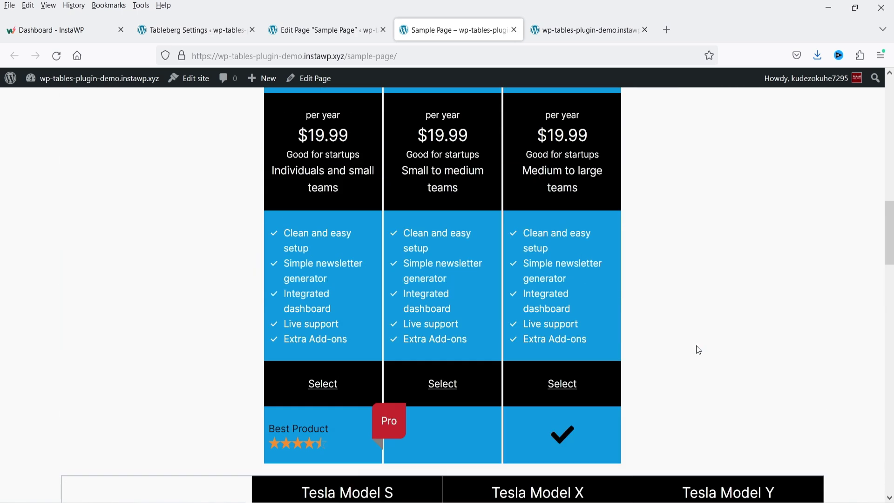
{"action": "key", "text": "ctrl+Page_Up"}
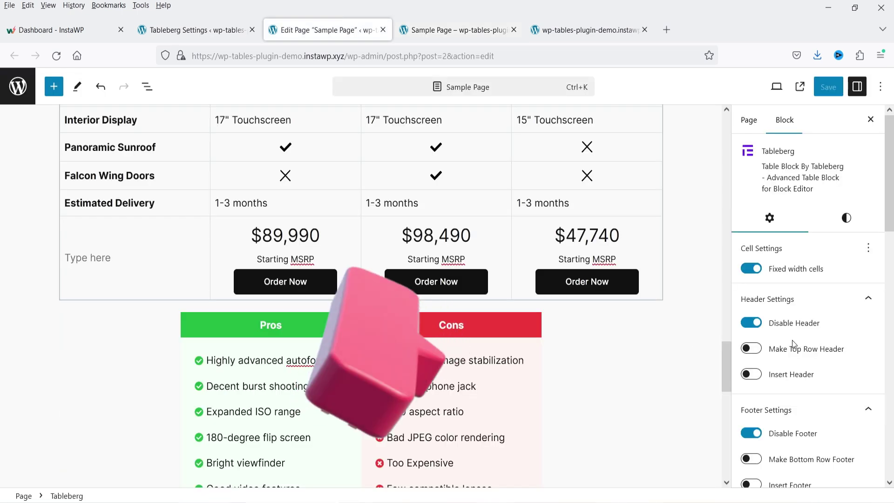